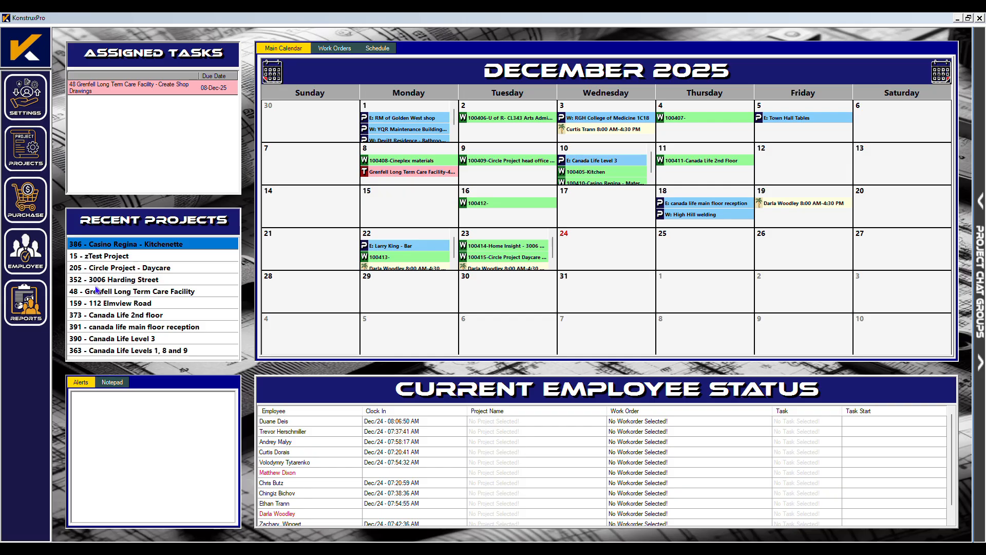
# Open the Customers dialog from the Projects sidebar menu.
pyautogui.click(19, 139)
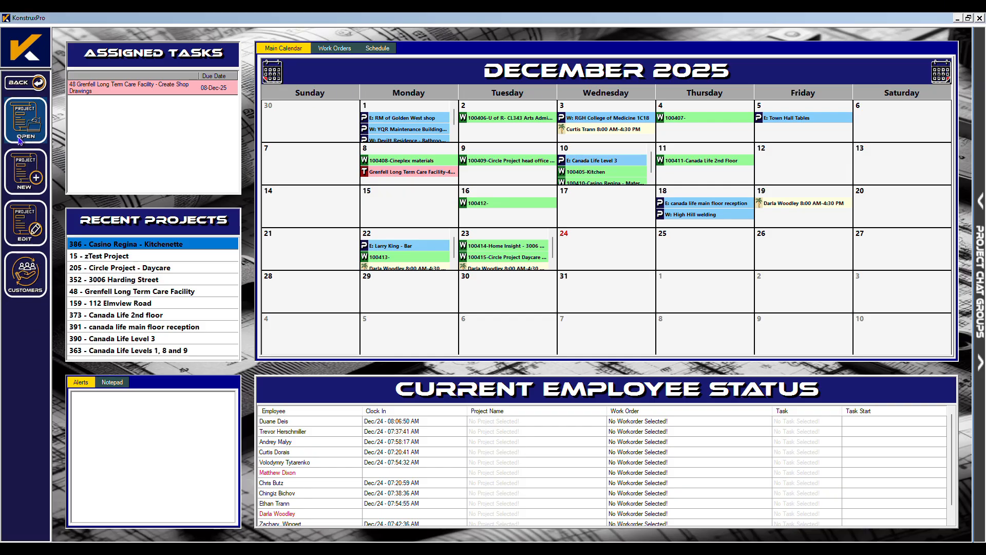
pyautogui.click(40, 270)
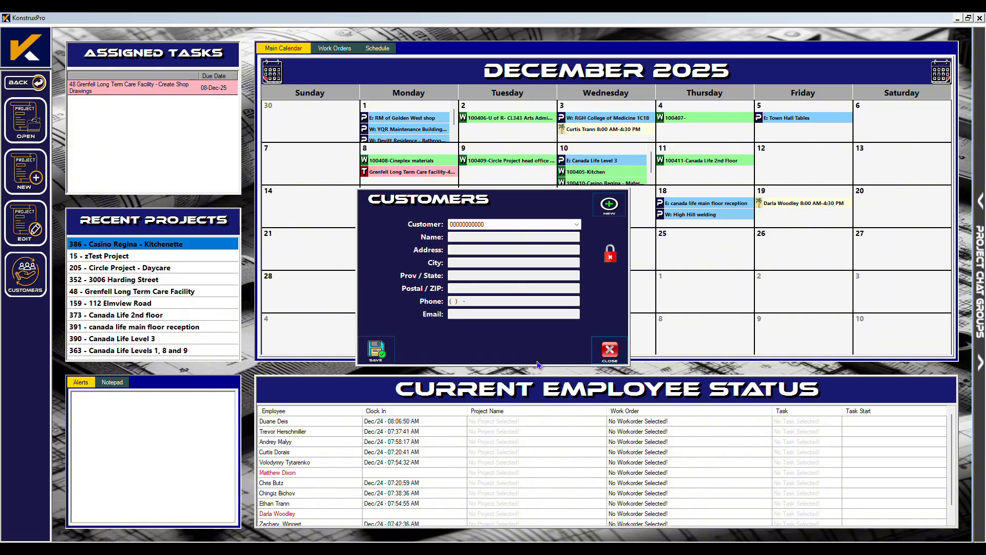
# Unlock the customer form and start a new customer named 'New Customer'.
pyautogui.click(611, 261)
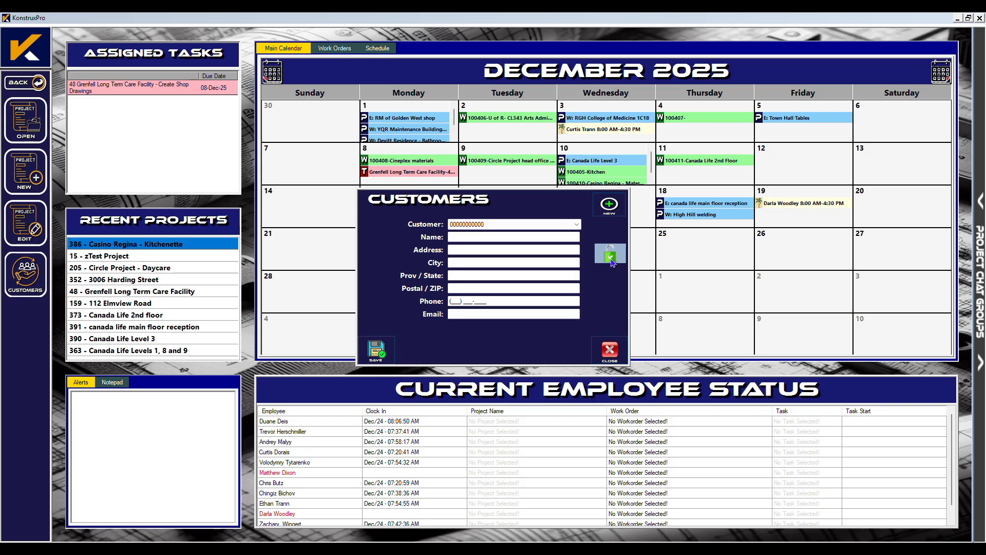
pyautogui.click(610, 206)
pyautogui.write('New Customer Demo')
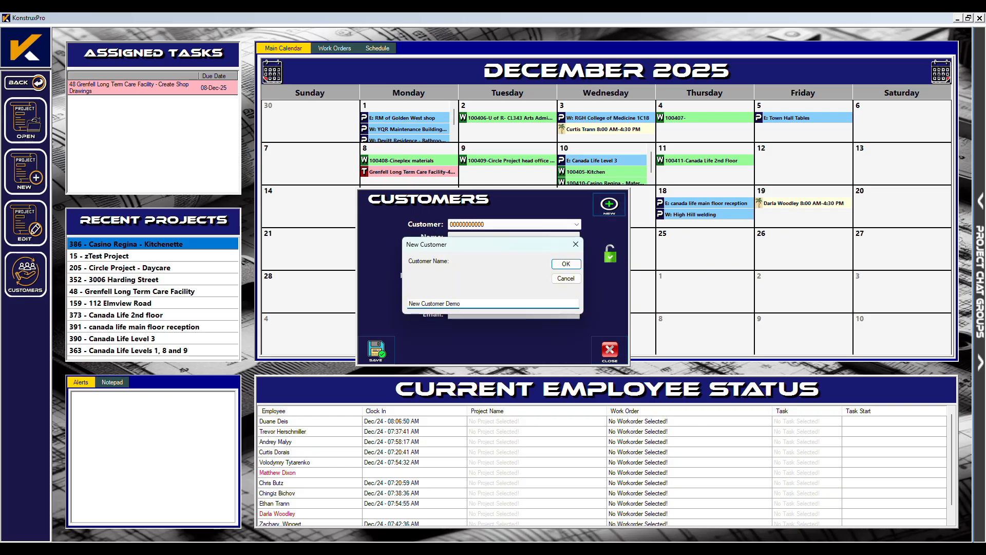
pyautogui.click(565, 266)
# Enter the customer's street address, city, province and postal code.
pyautogui.click(475, 250)
pyautogui.write('123 This Street')
pyautogui.click(475, 262)
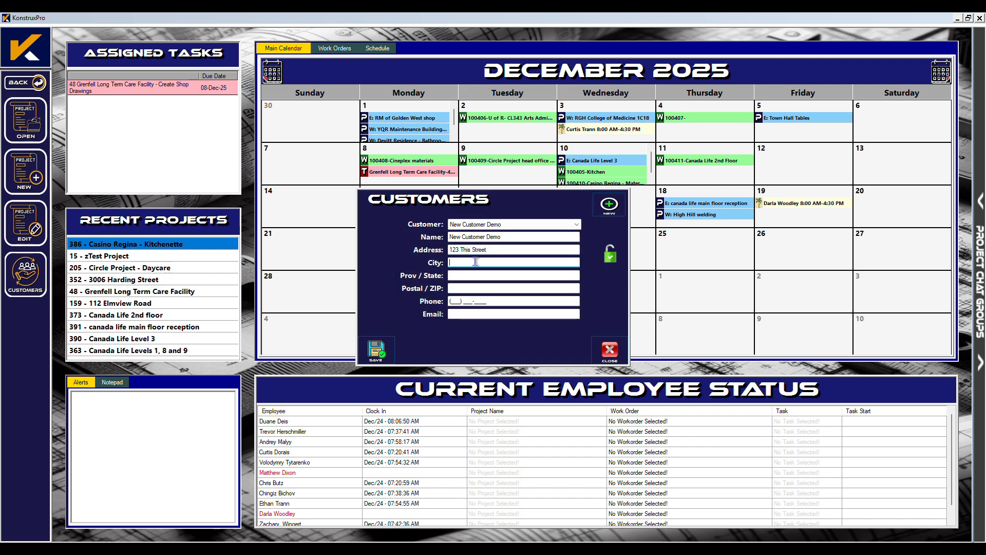
pyautogui.write('My City')
pyautogui.press('Tab')
pyautogui.write('Sk')
pyautogui.press('Tab')
pyautogui.write('S4N')
# Add the customer's phone number and e-mail, then save the record.
pyautogui.press('Tab')
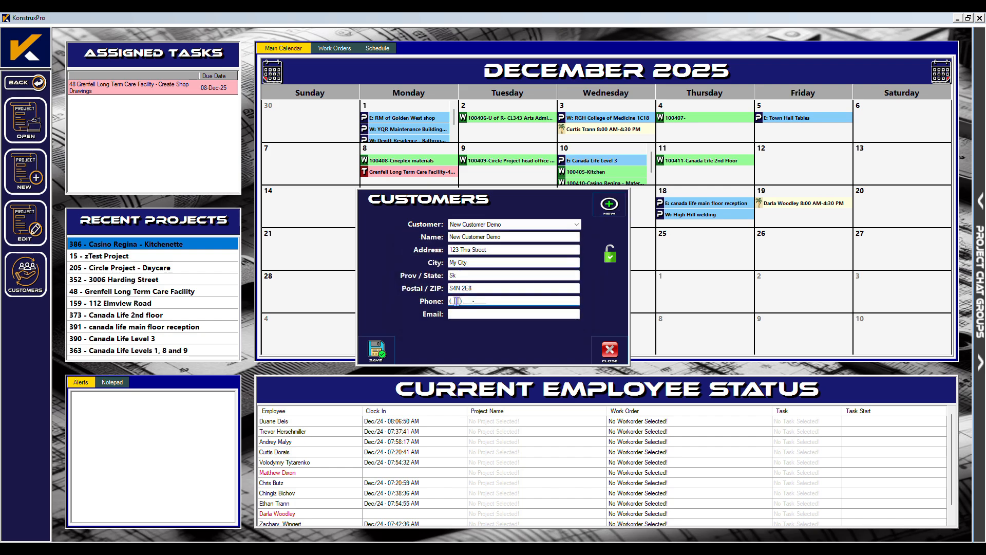
pyautogui.write('3065555555')
pyautogui.press('Tab')
pyautogui.write('CUSTOMER@EMAIL.COM')
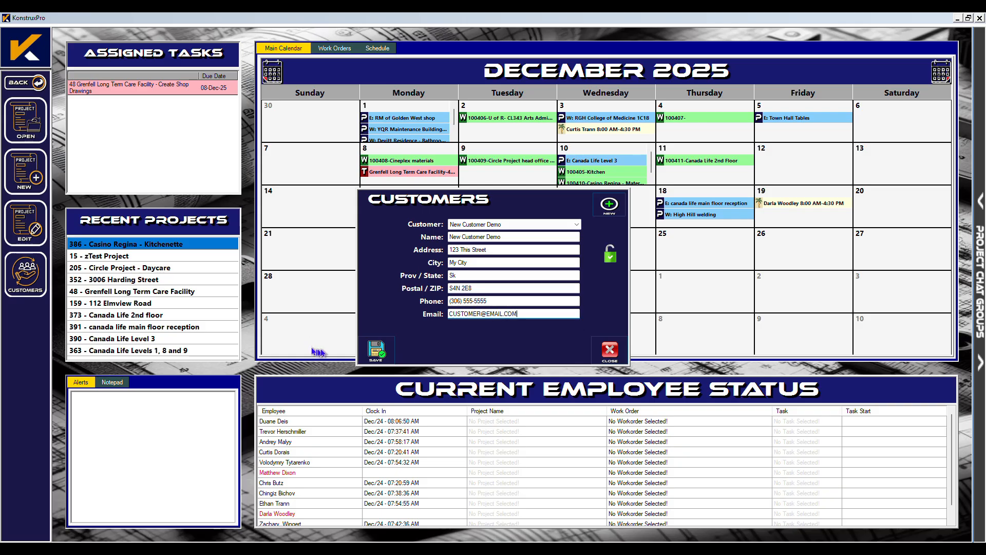
pyautogui.click(377, 350)
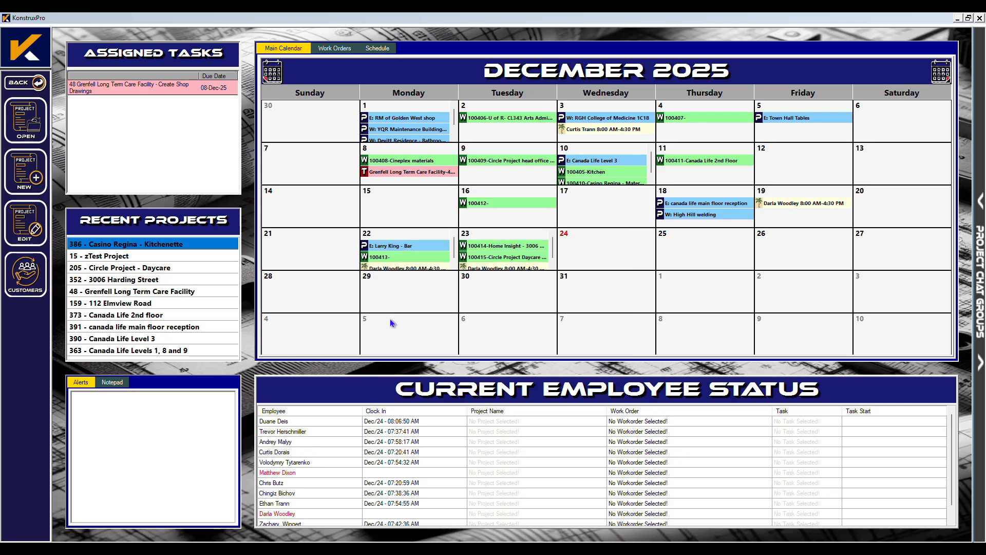
# Start a new project 'KonstruxPro Demo Project 2' for New Customer Demo.
pyautogui.click(26, 171)
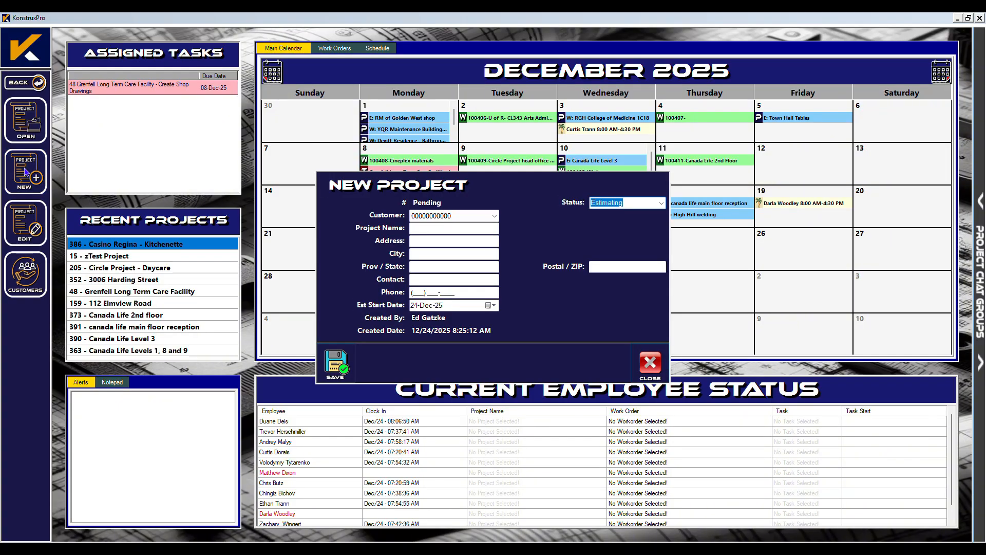
pyautogui.click(495, 216)
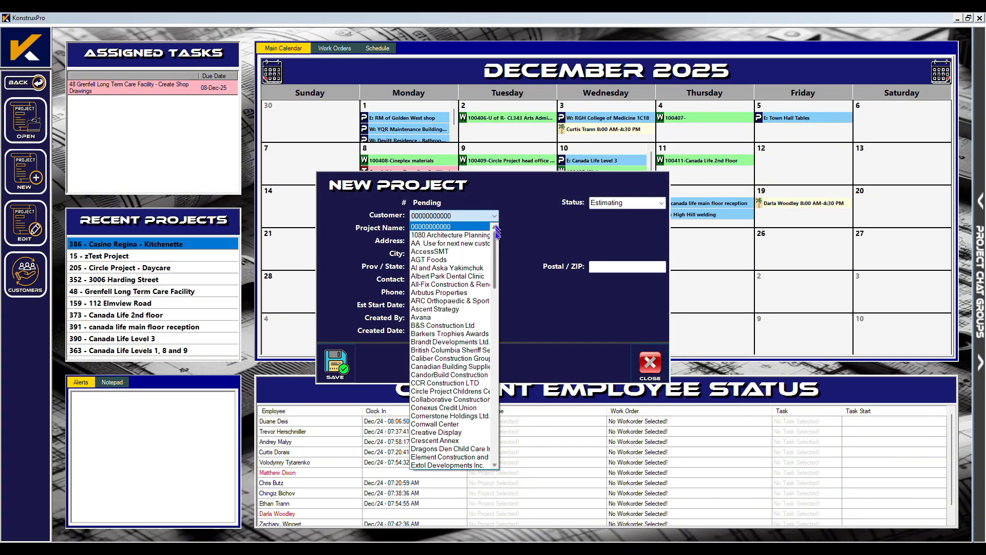
pyautogui.moveTo(497, 233); pyautogui.dragTo(492, 378)
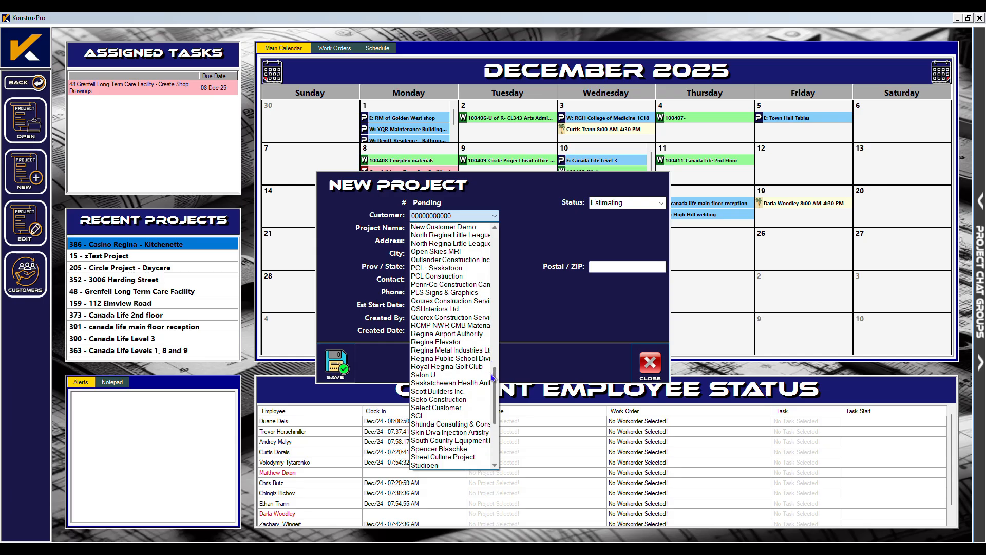
pyautogui.click(443, 226)
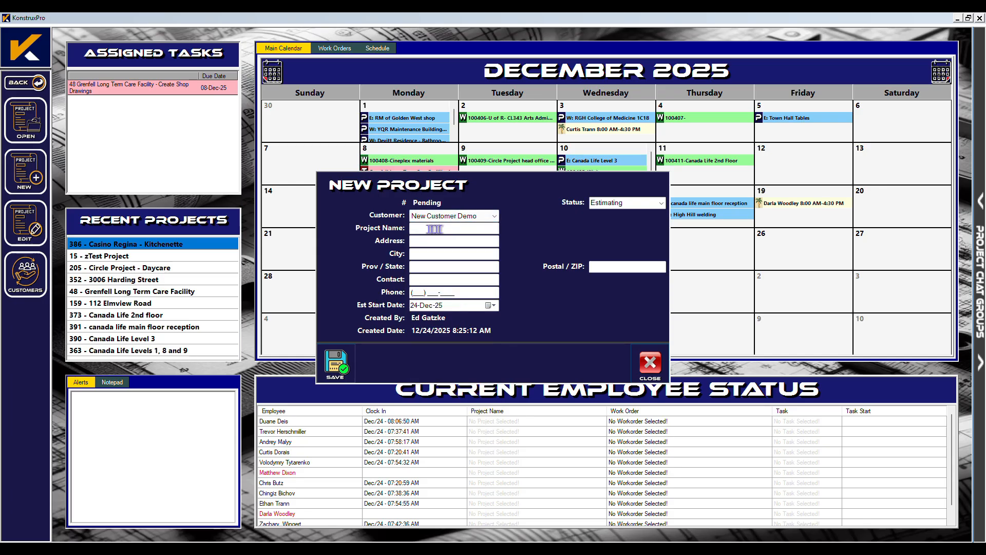
pyautogui.write('KonstruxPro Demo Project 2')
# Enter the project's street address in Regina, Sk, plus contact name and phone.
pyautogui.press('Tab')
pyautogui.press('Tab')
pyautogui.write('Regina')
pyautogui.press('Tab')
pyautogui.write('Sk')
pyautogui.press('Tab')
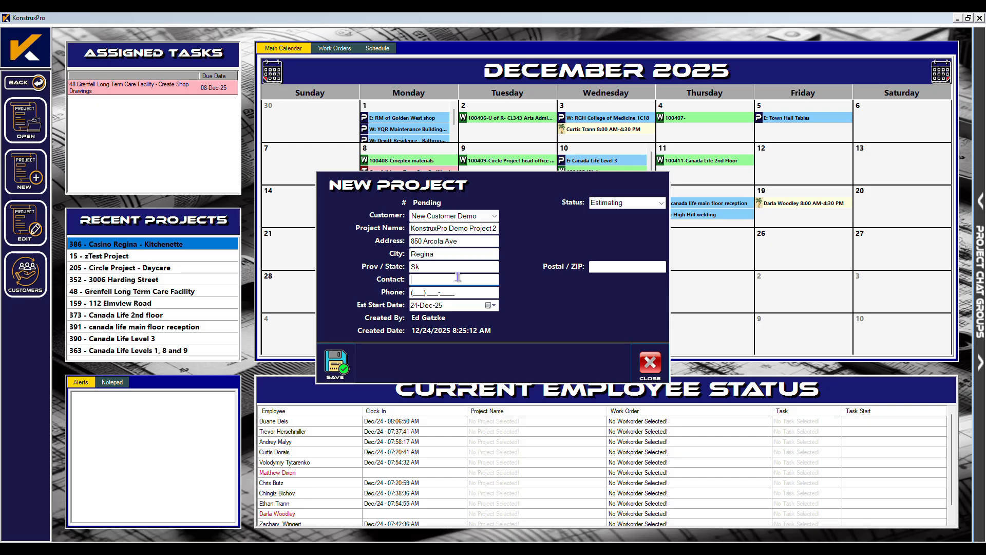
pyautogui.press('Tab')
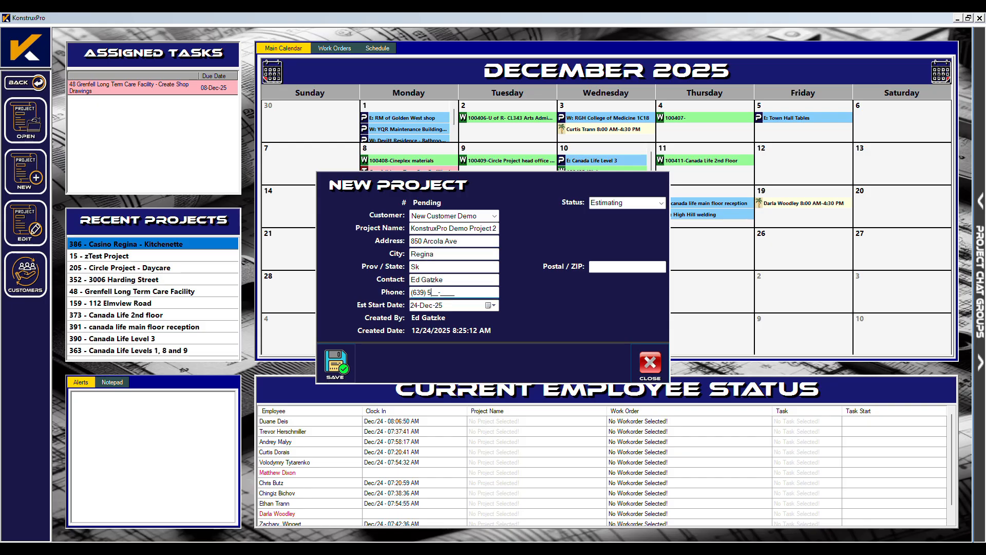
# Set the estimated start to 5 January 2026 and save the project.
pyautogui.click(490, 306)
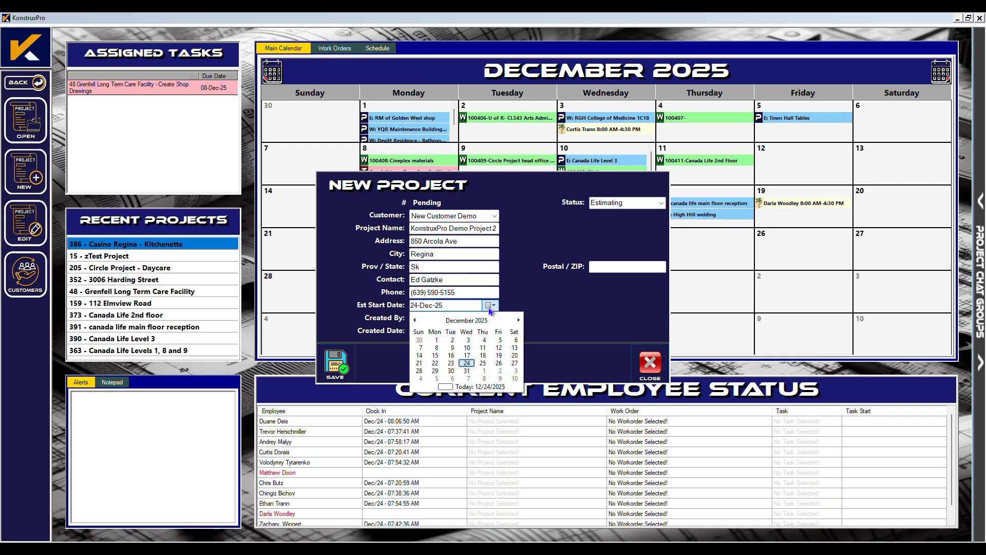
pyautogui.click(436, 378)
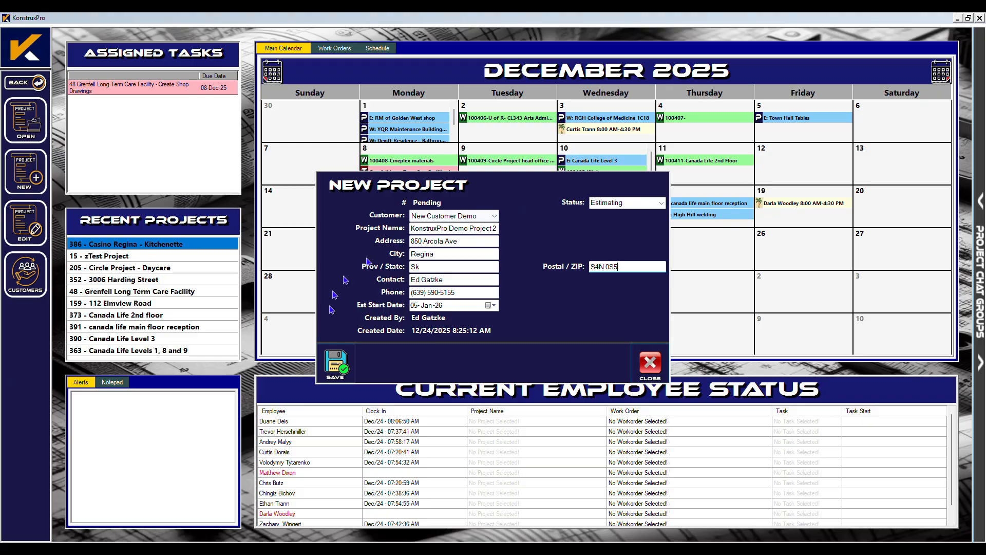
pyautogui.click(339, 368)
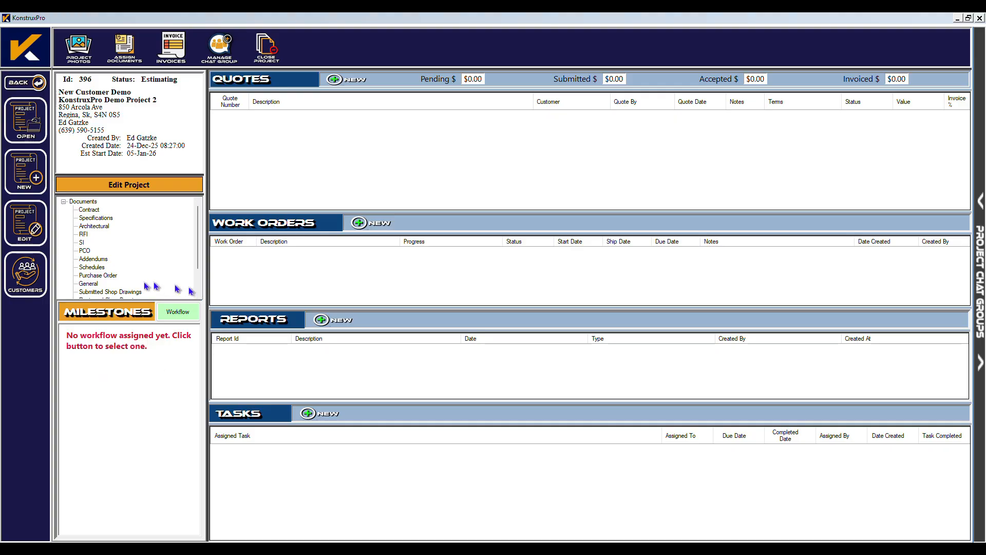
# Apply the Standard Workflow template to the project's milestones.
pyautogui.click(184, 320)
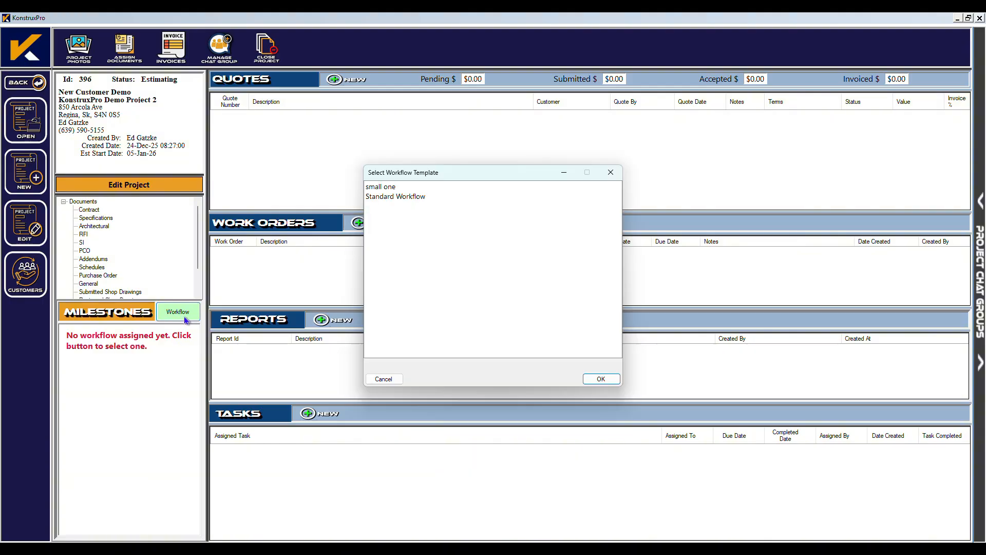
pyautogui.click(379, 199)
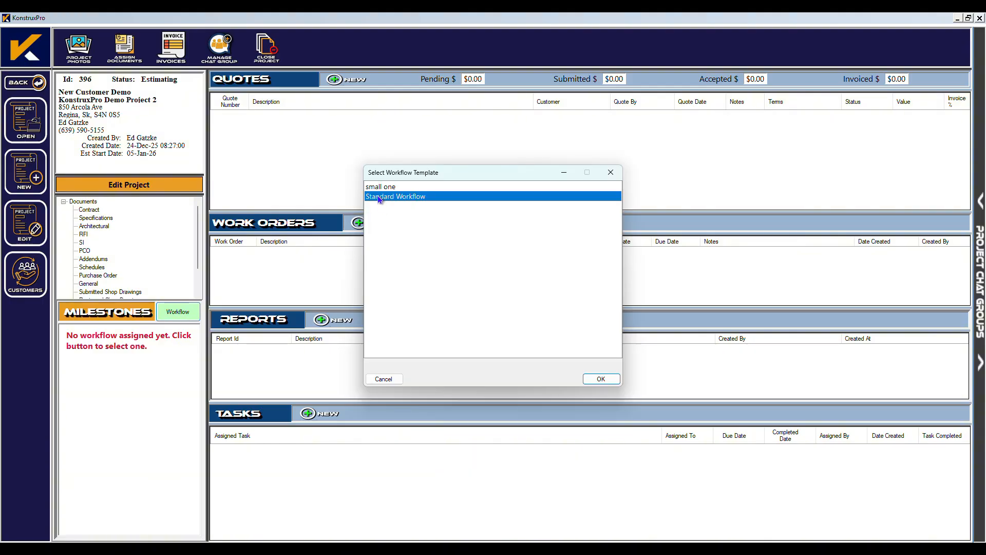
pyautogui.click(600, 379)
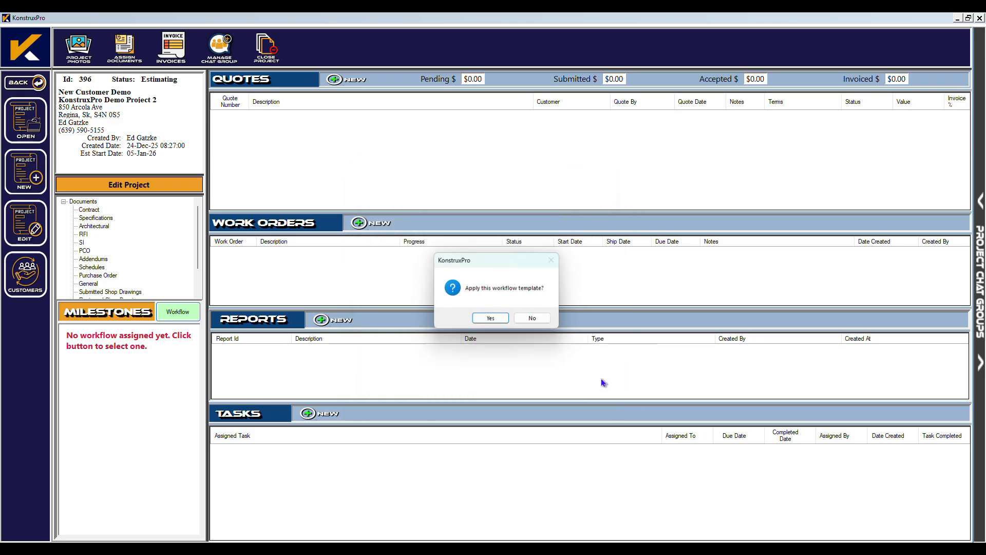
pyautogui.click(495, 321)
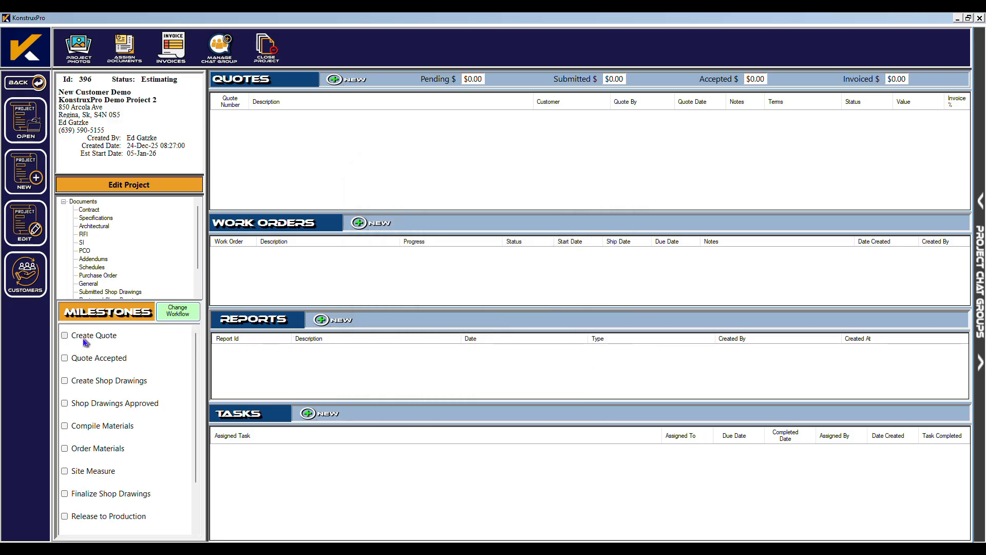
pyautogui.moveTo(202, 347); pyautogui.dragTo(201, 400)
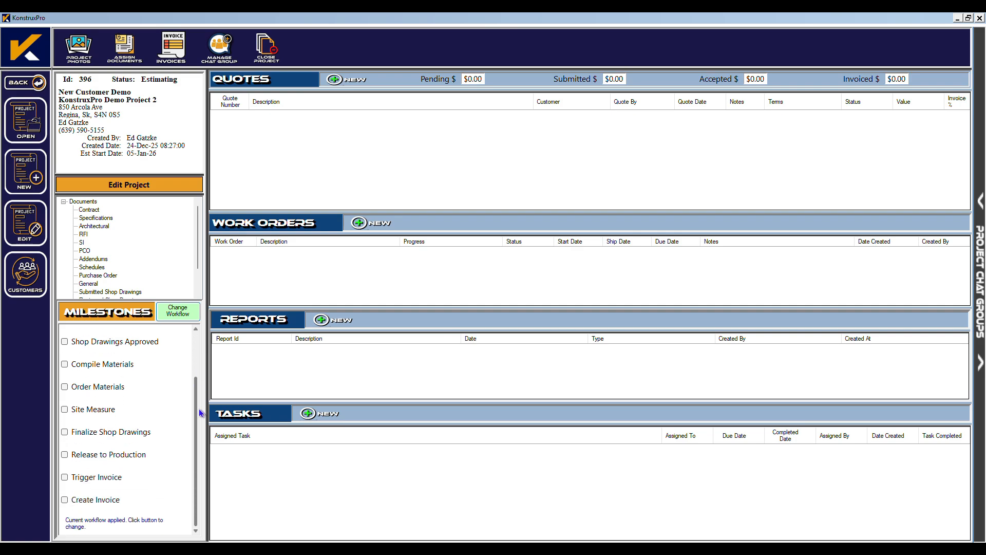
pyautogui.moveTo(200, 412); pyautogui.dragTo(202, 345)
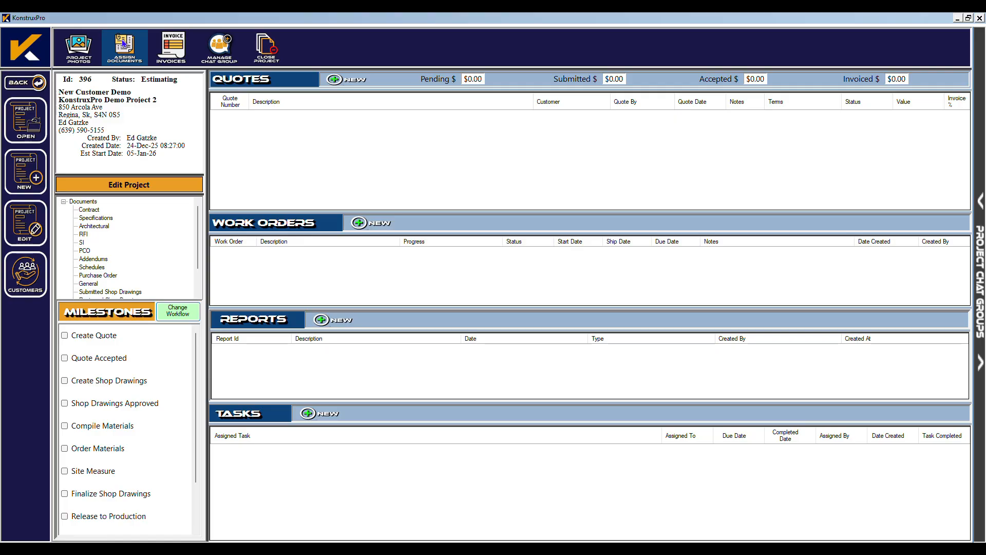
pyautogui.rightClick(95, 226)
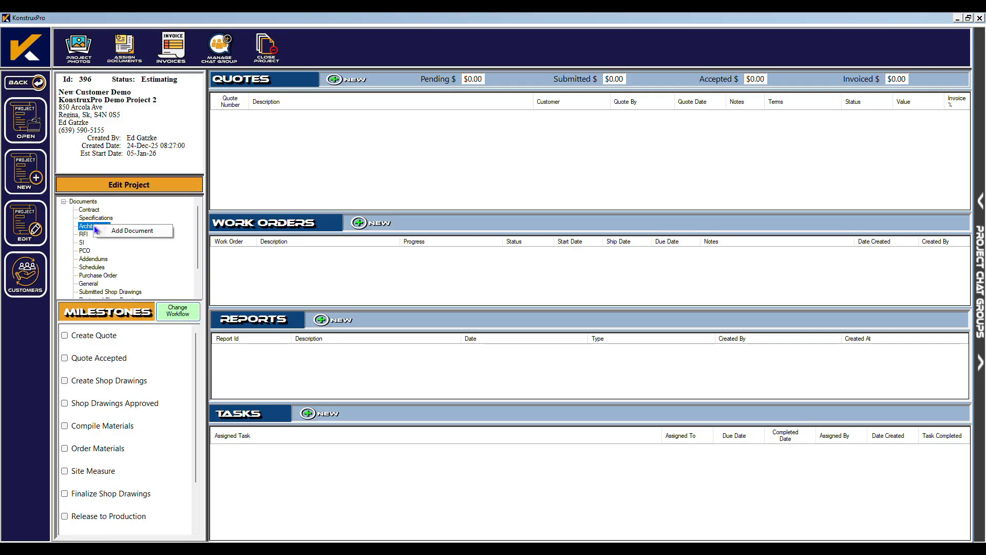
pyautogui.click(123, 231)
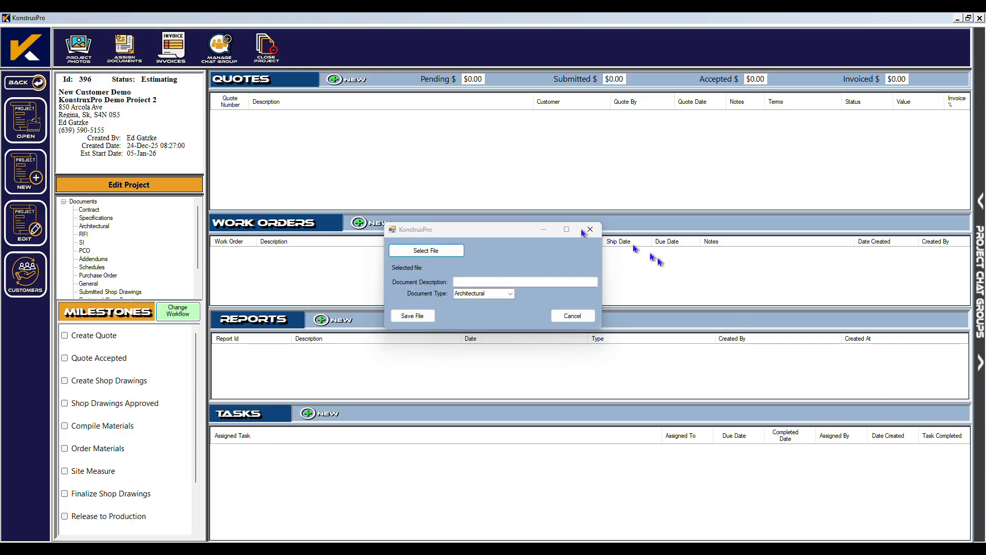
pyautogui.click(420, 252)
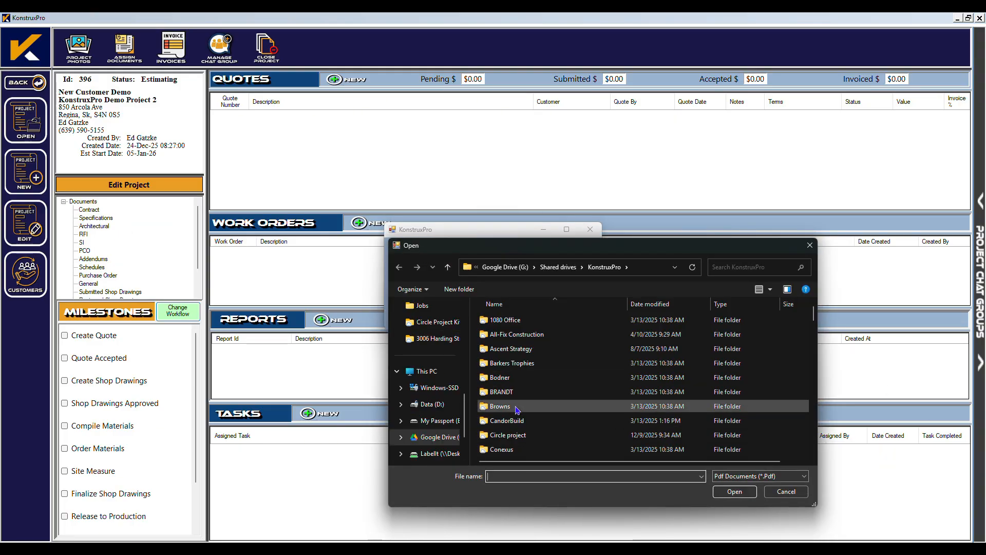
pyautogui.write('kon')
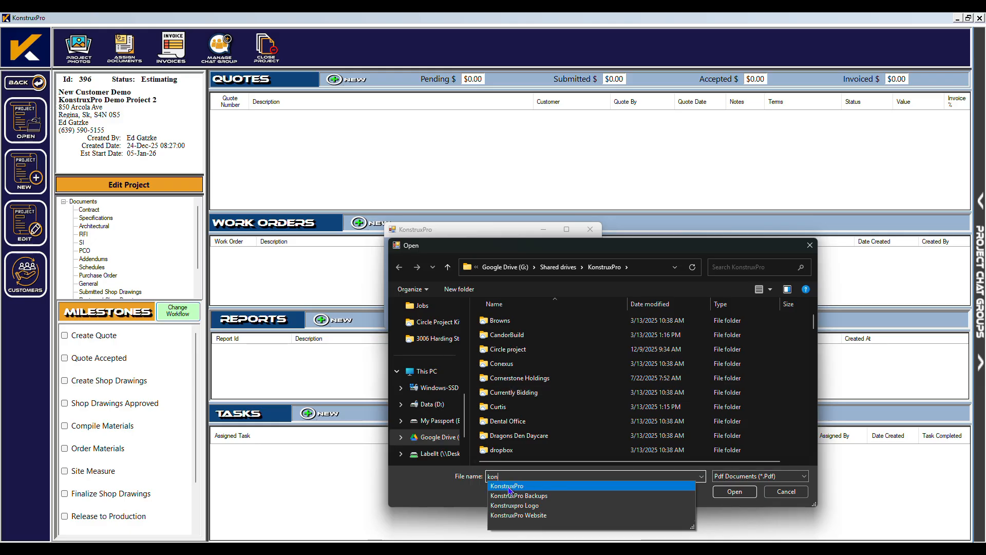
pyautogui.click(507, 486)
pyautogui.press('Return')
pyautogui.scroll(-10, 514, 401)
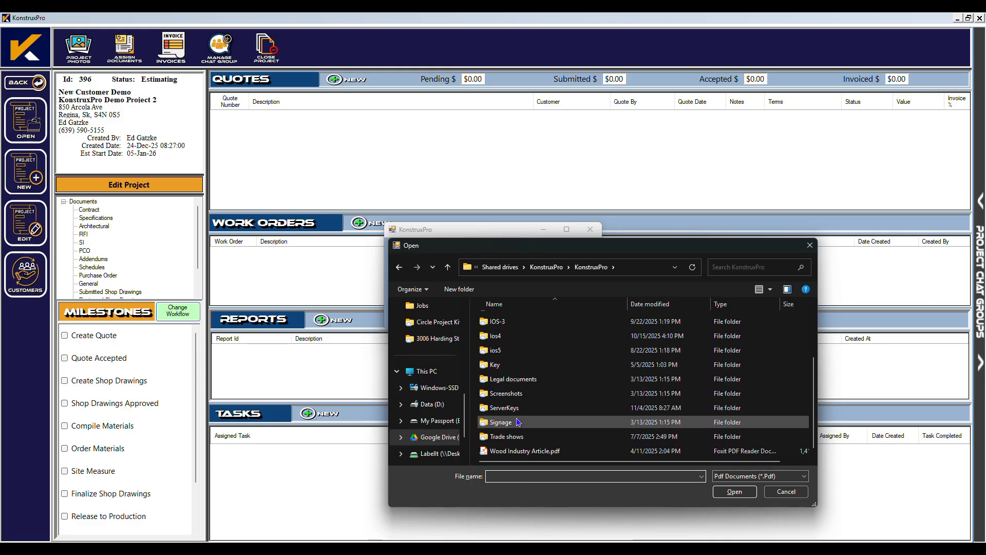
pyautogui.doubleClick(514, 448)
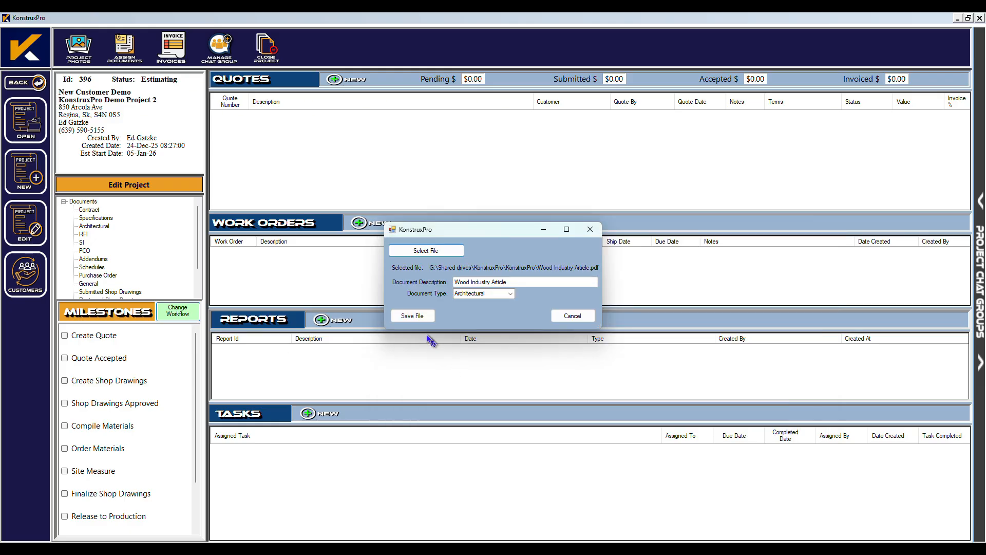
pyautogui.click(422, 315)
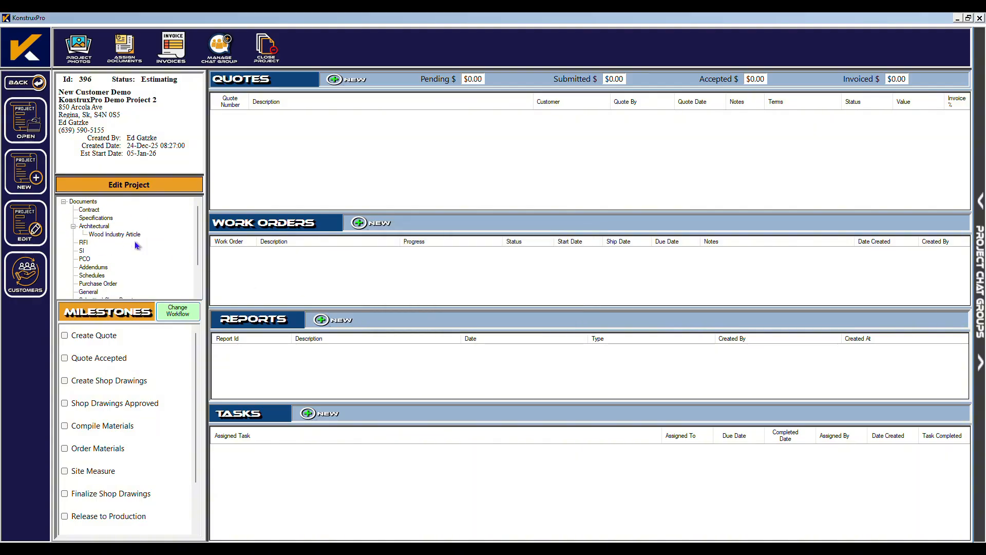
pyautogui.doubleClick(118, 236)
pyautogui.scroll(-3, 218, 231)
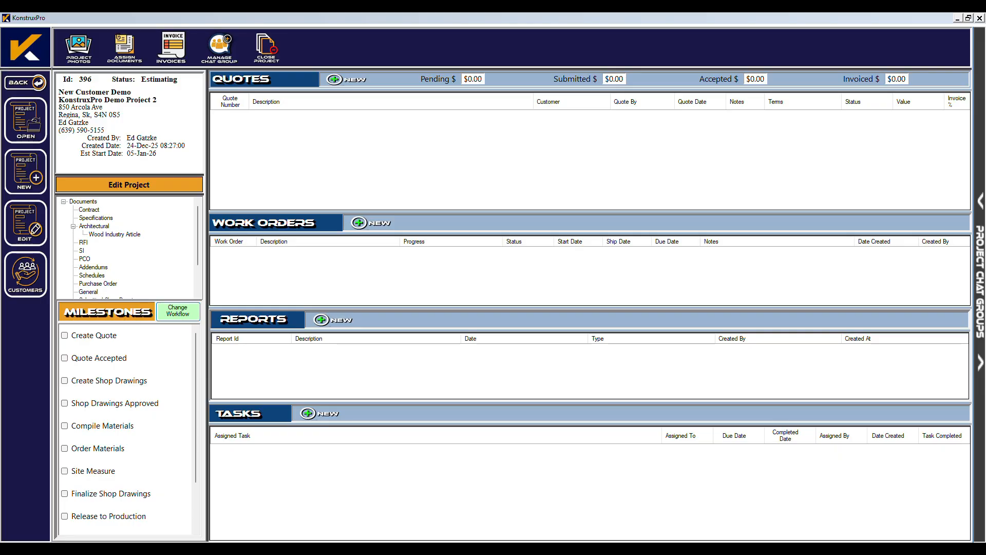
# Create a new quote for the project with New Customer Demo as customer.
pyautogui.click(335, 79)
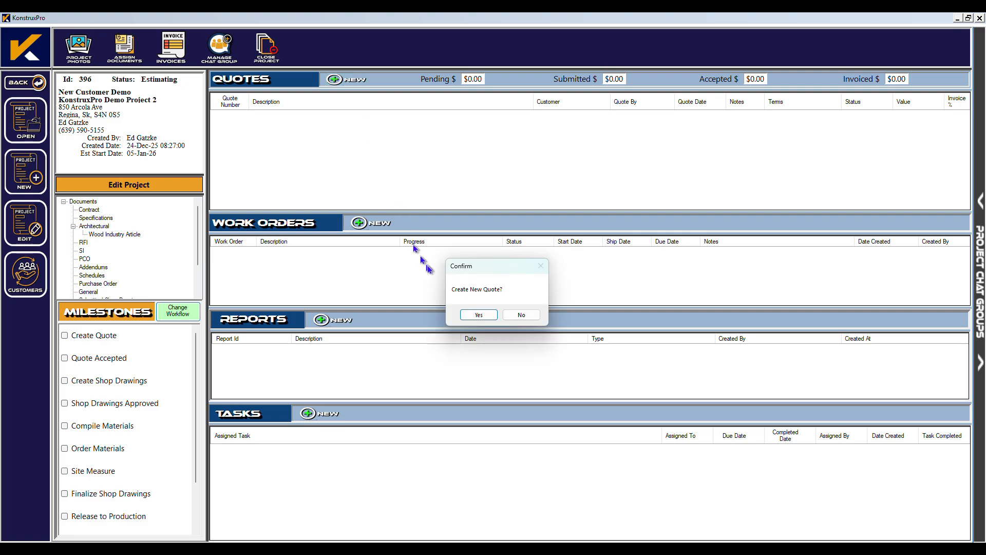
pyautogui.click(481, 316)
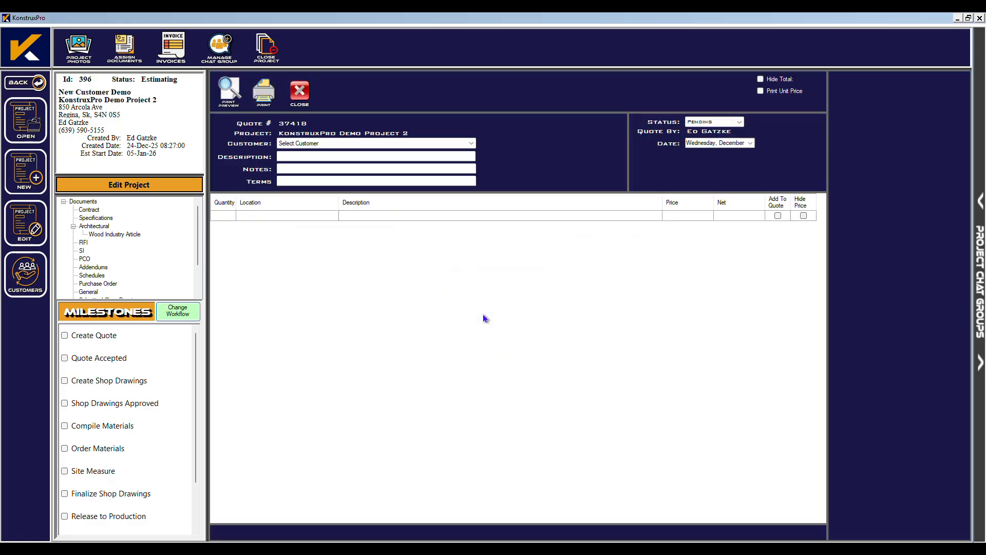
pyautogui.click(474, 144)
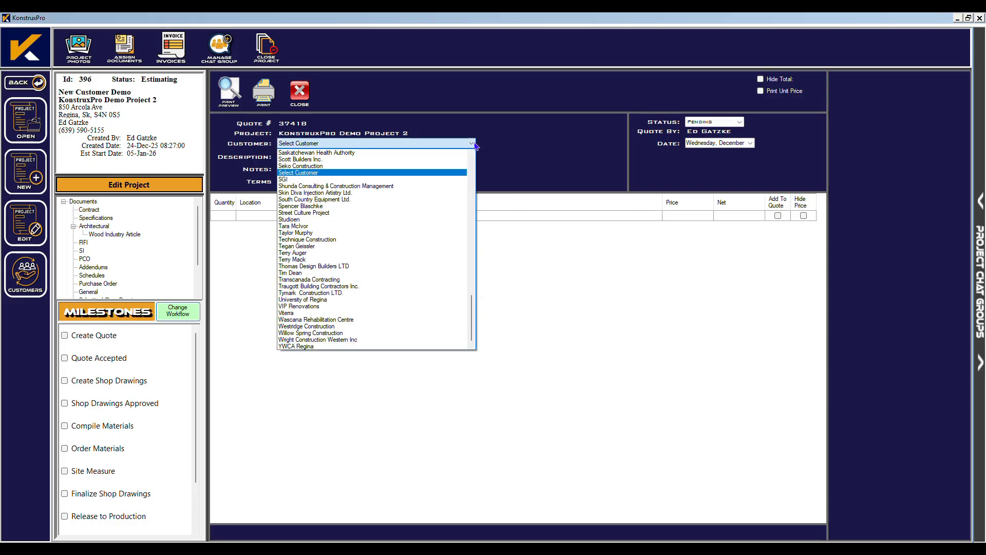
pyautogui.scroll(1, 312, 245)
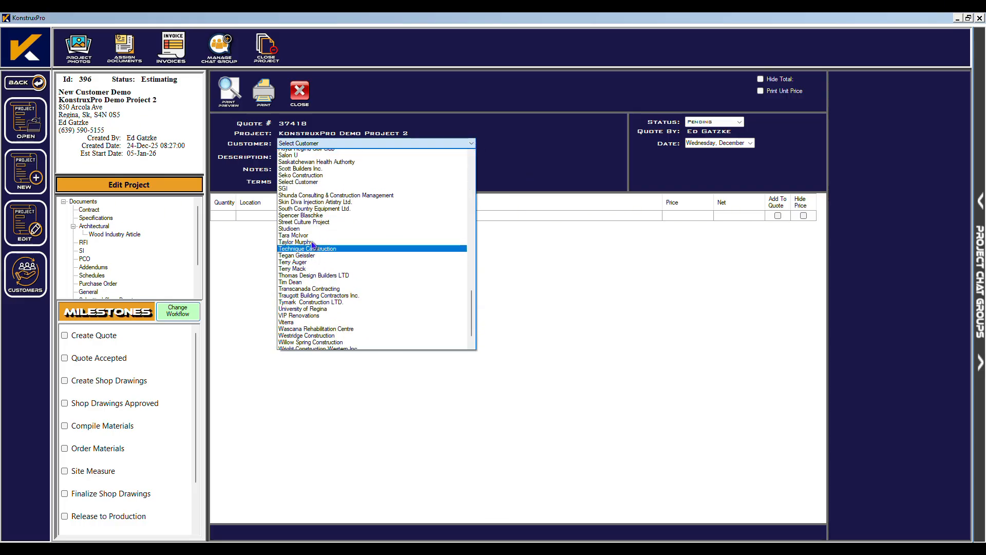
pyautogui.scroll(8, 312, 245)
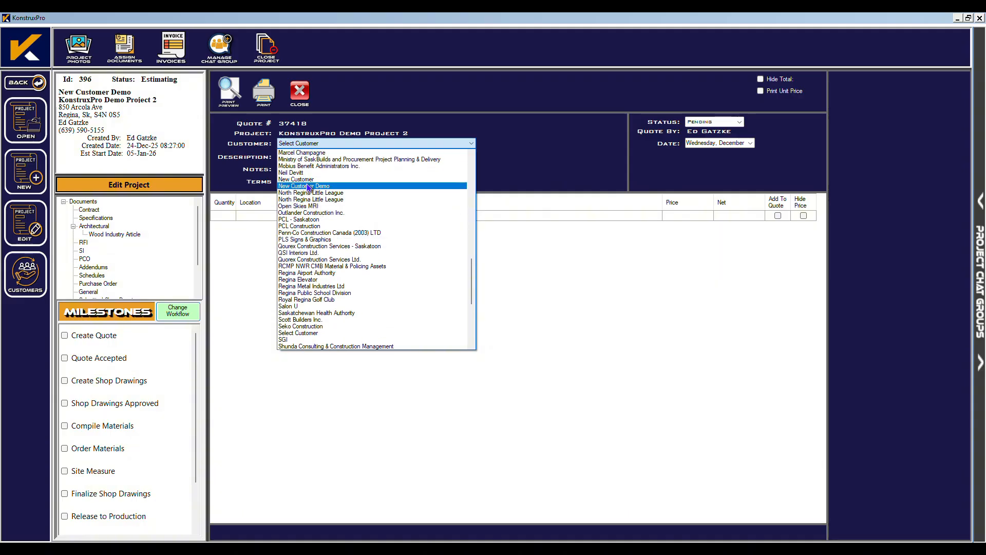
pyautogui.click(308, 188)
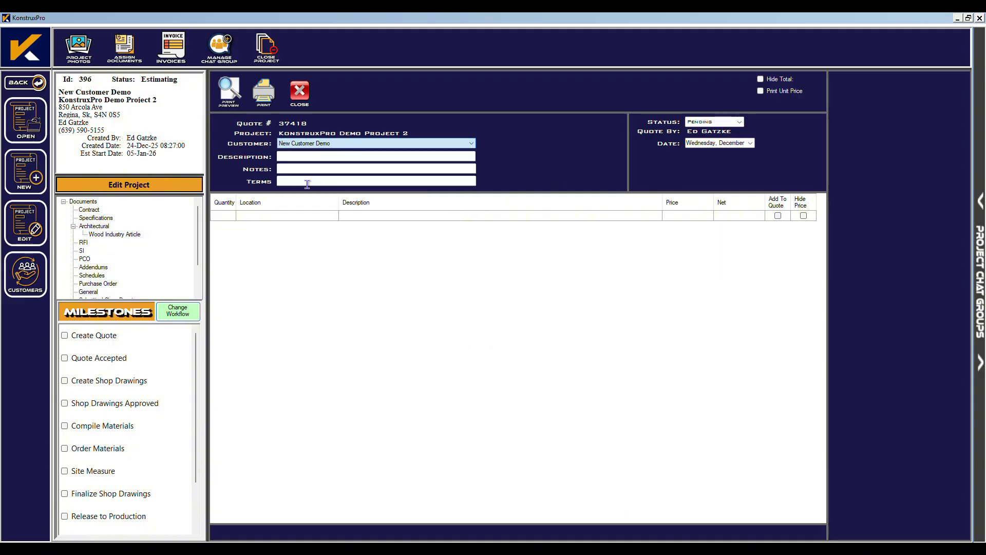
# Enter description 'This is a demo Quote', notes 'Supply Deliver and Install' and Net 30 terms.
pyautogui.click(288, 156)
pyautogui.write('This is a demo Quote')
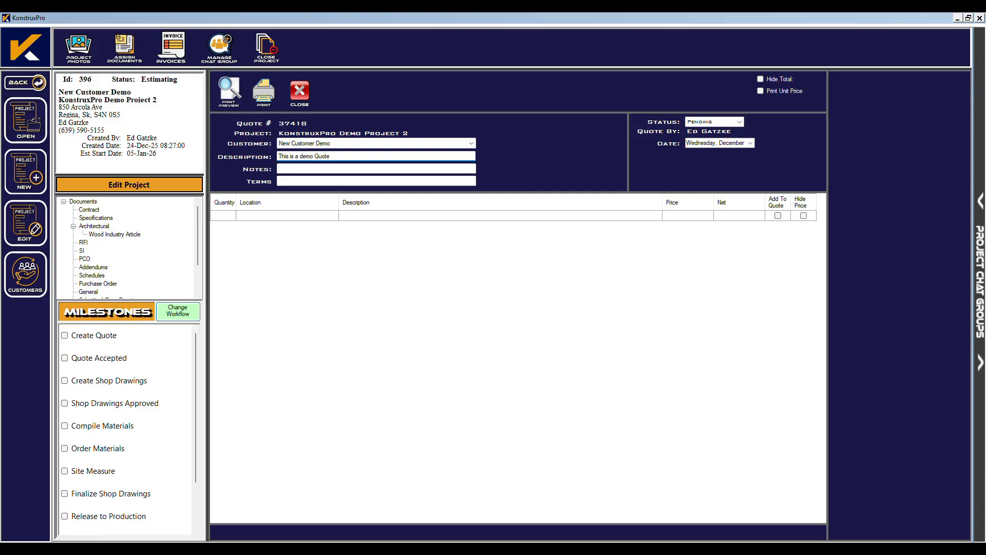
pyautogui.press('Tab')
pyautogui.write('Supply D')
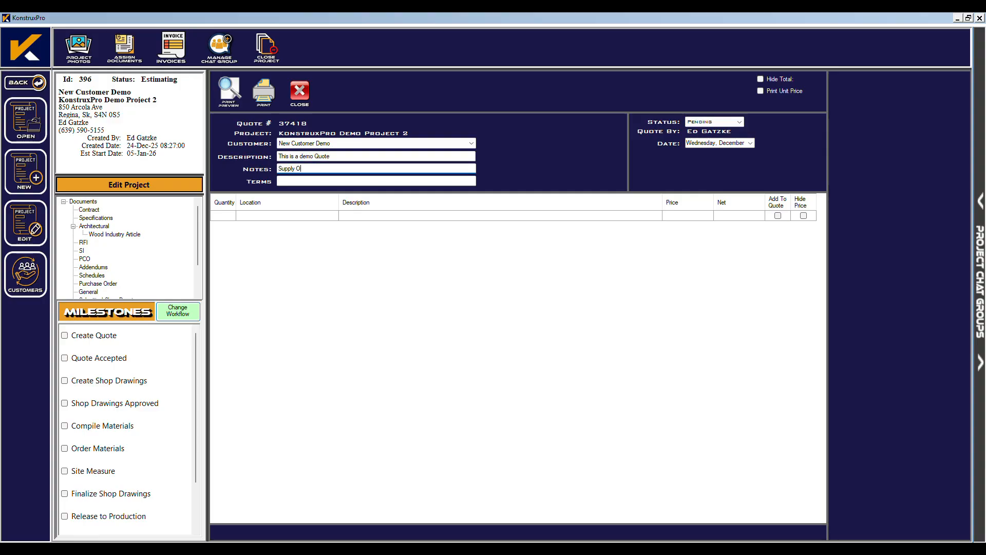
pyautogui.write('eliver and Install')
pyautogui.press('Tab')
pyautogui.write('Net 30')
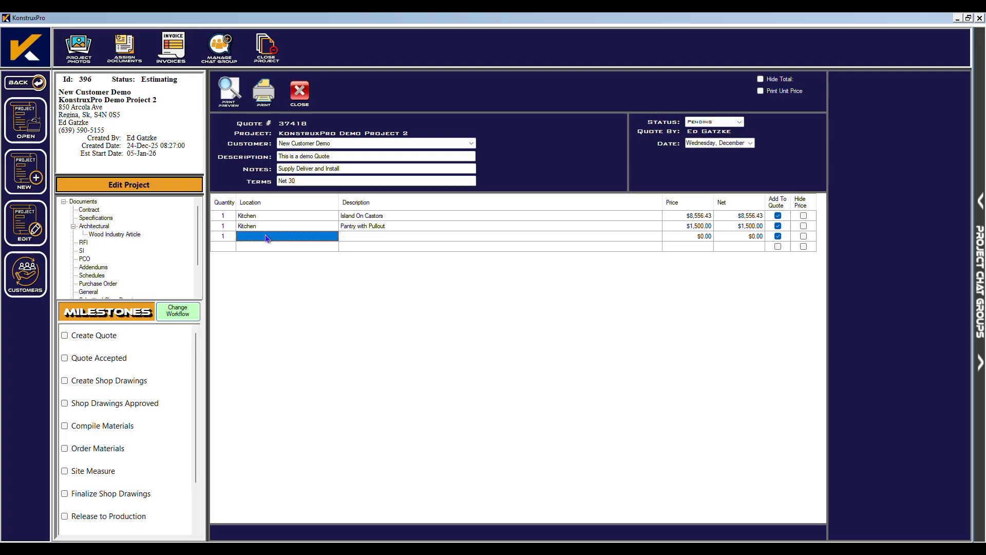
# Add a Kitchen line 'Pantry without Pullout' at $800, left off the quote total.
pyautogui.write('Kitchen')
pyautogui.press('Tab')
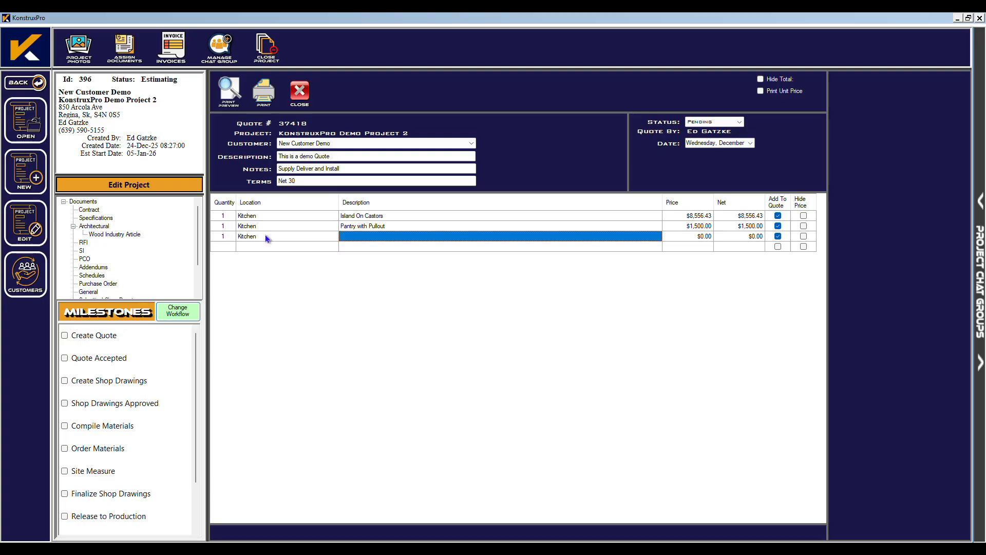
pyautogui.write('Pant')
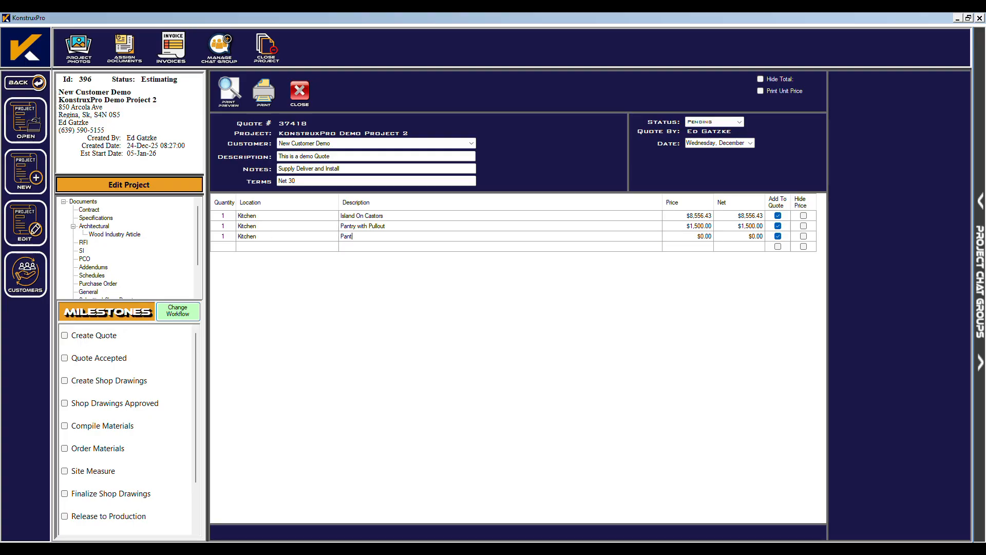
pyautogui.write('ry without Pullout')
pyautogui.press('Tab')
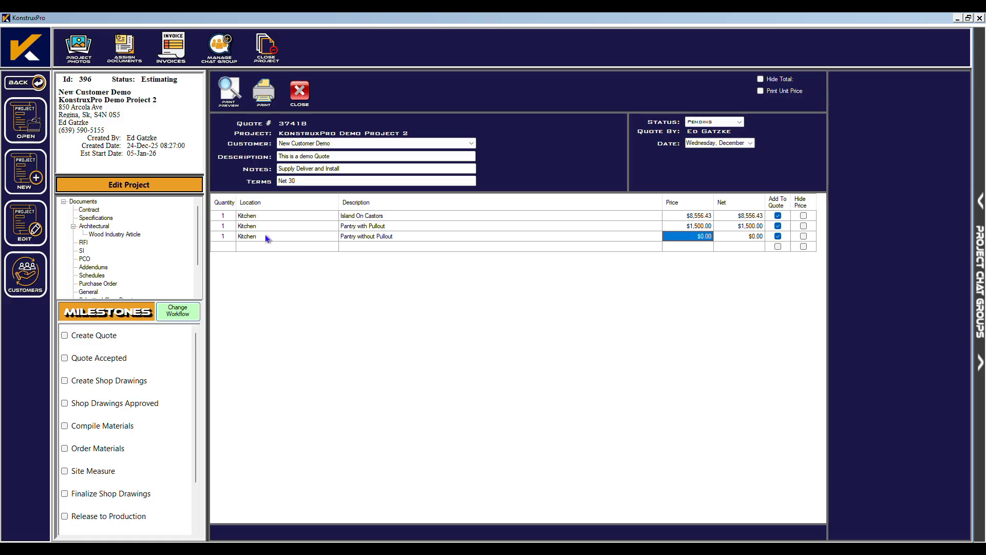
pyautogui.write('800')
pyautogui.press('Tab')
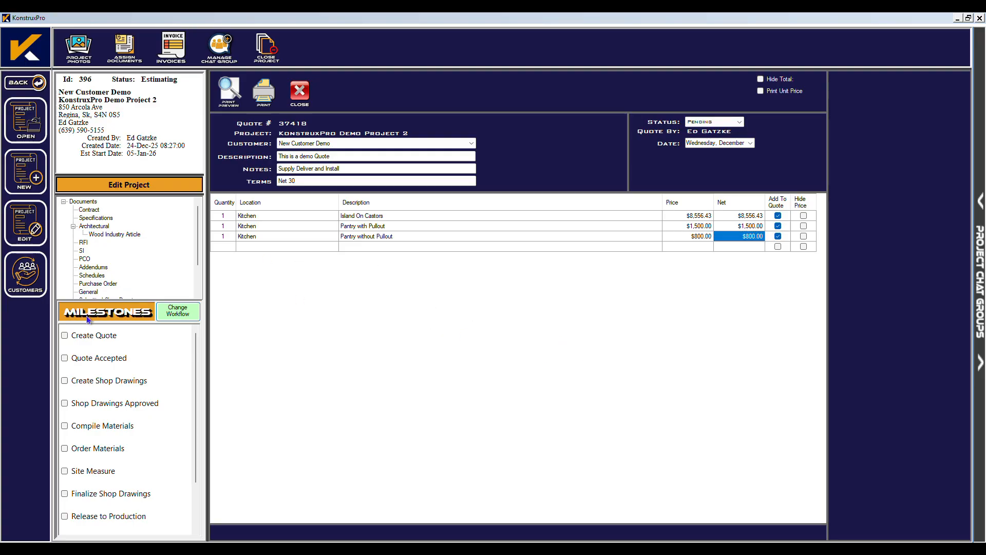
pyautogui.click(778, 237)
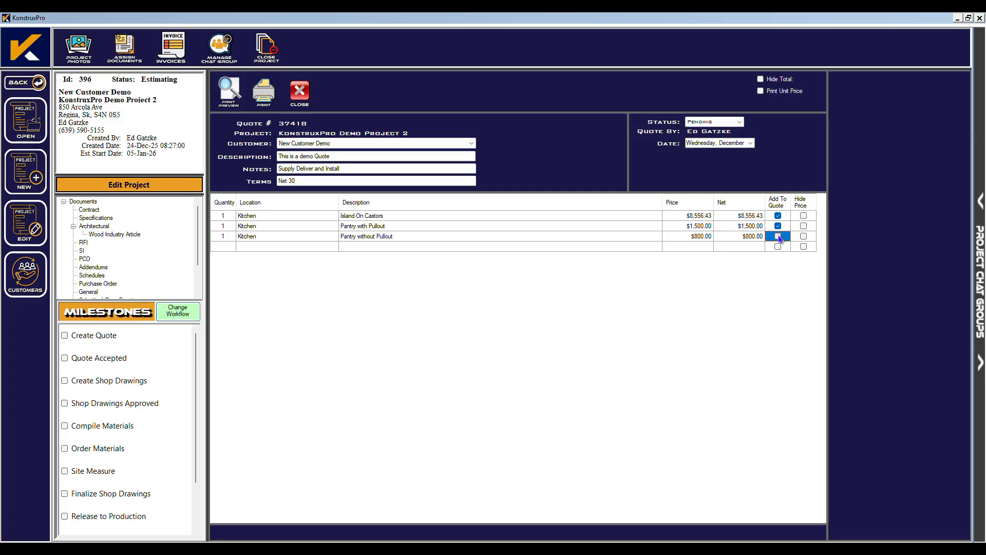
# Preview the printed quotation, magnifying it and then viewing the whole page.
pyautogui.click(233, 92)
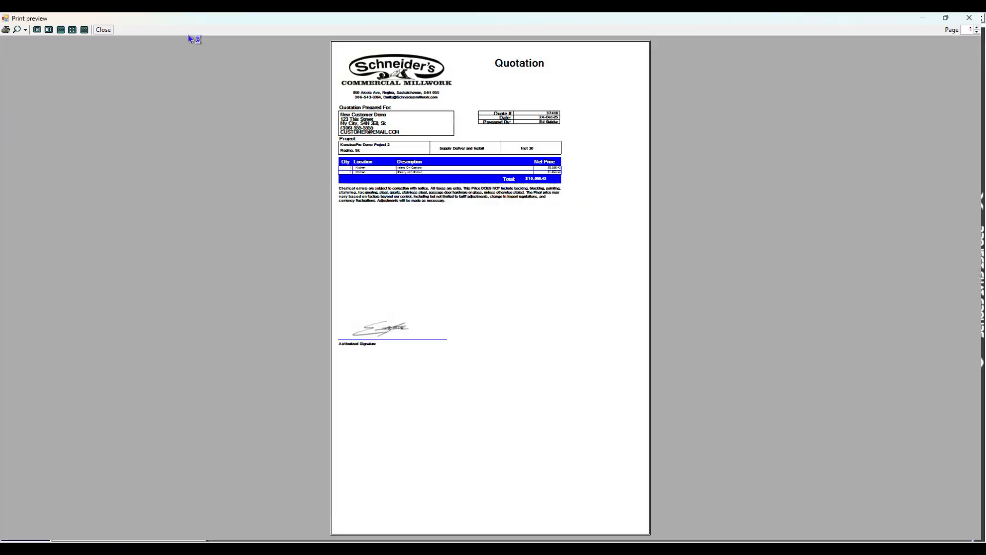
pyautogui.click(17, 31)
pyautogui.click(37, 62)
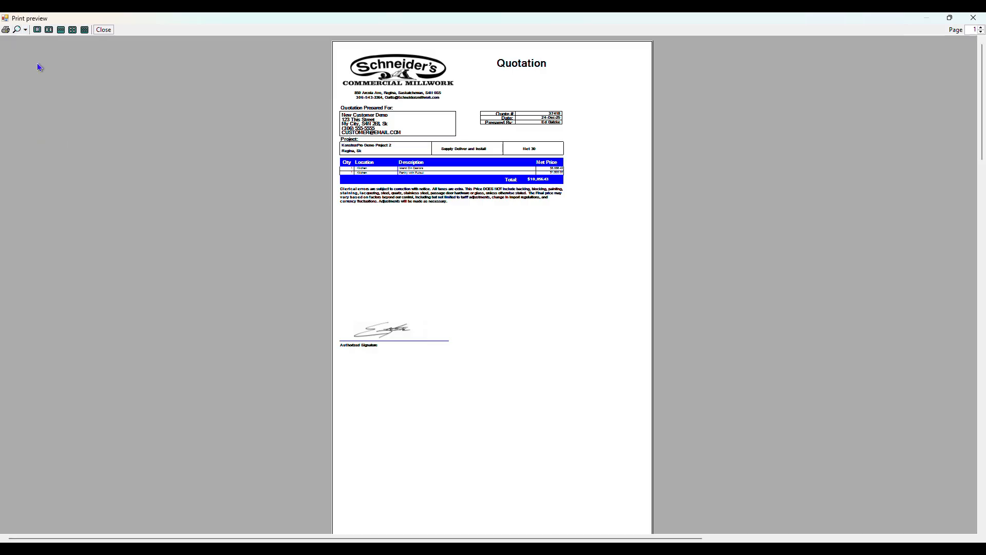
pyautogui.click(25, 30)
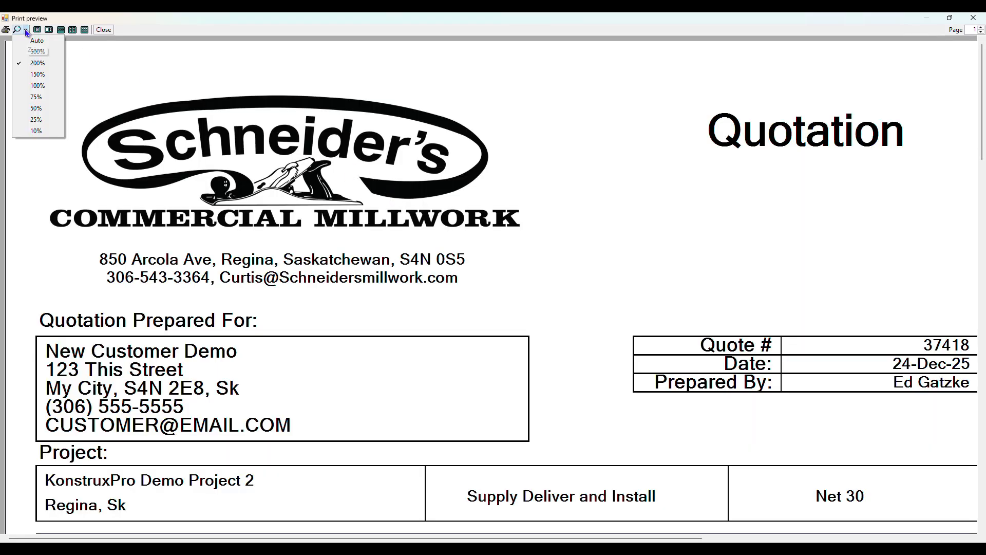
pyautogui.click(37, 96)
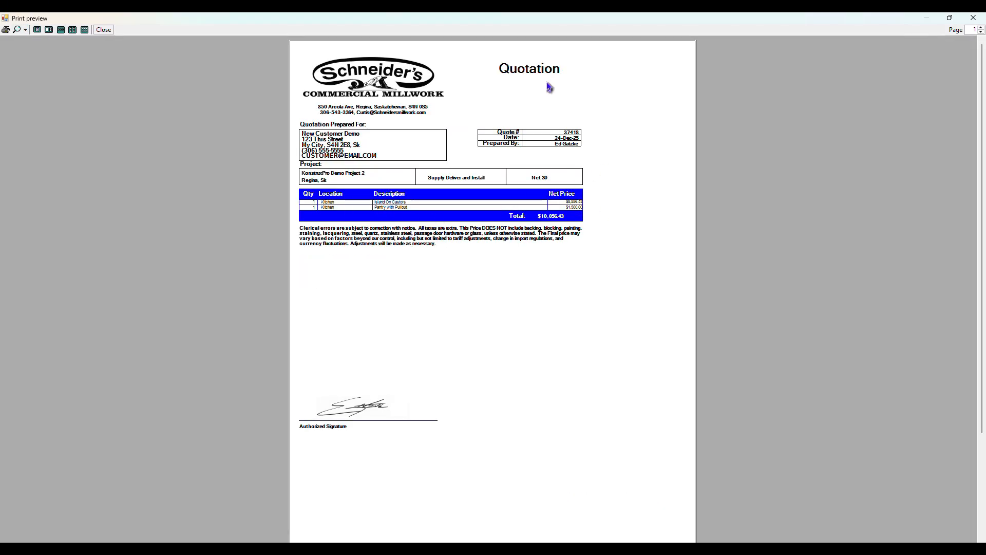
pyautogui.click(974, 18)
# Swap Pantry with Pullout for Pantry without Pullout and re-check the preview with hidden prices.
pyautogui.click(778, 226)
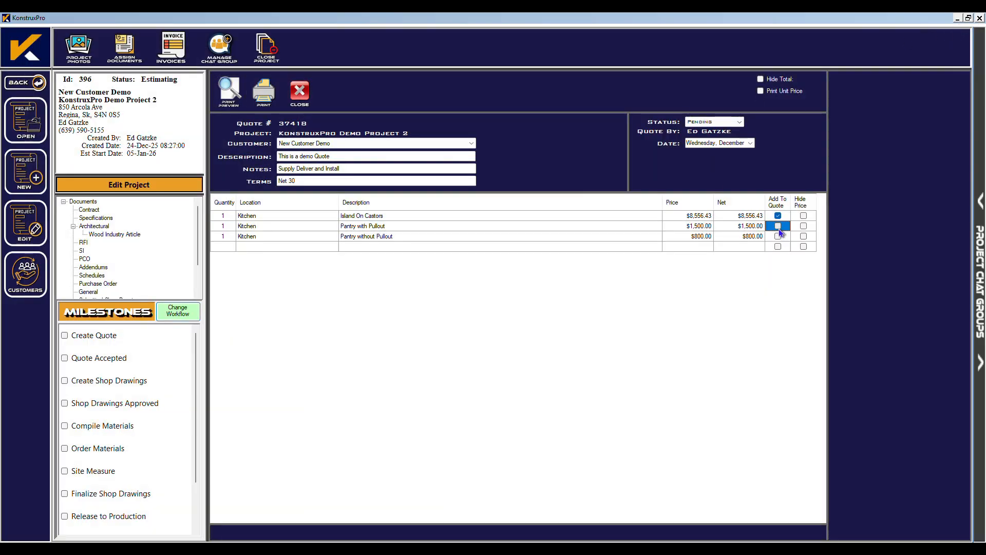
pyautogui.click(778, 236)
pyautogui.click(230, 92)
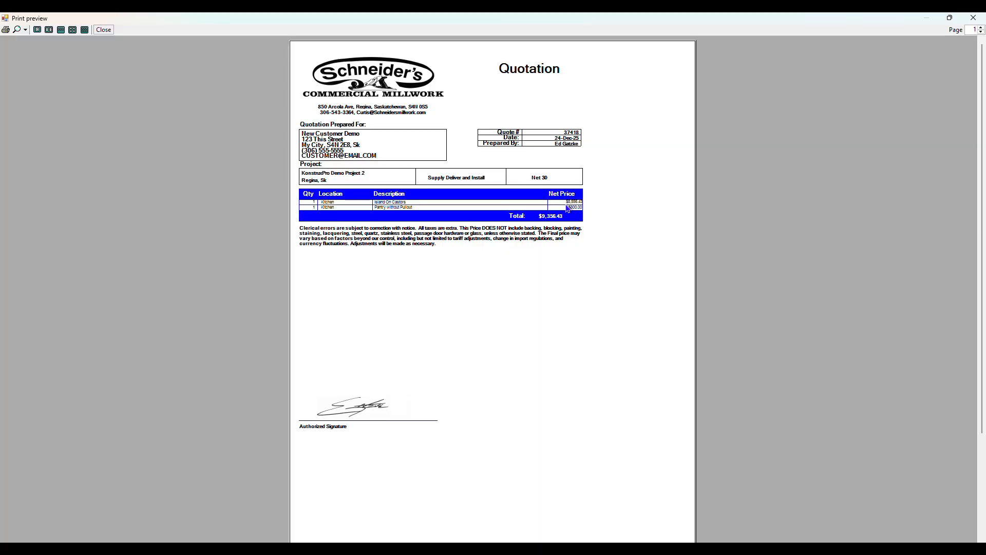
pyautogui.click(103, 30)
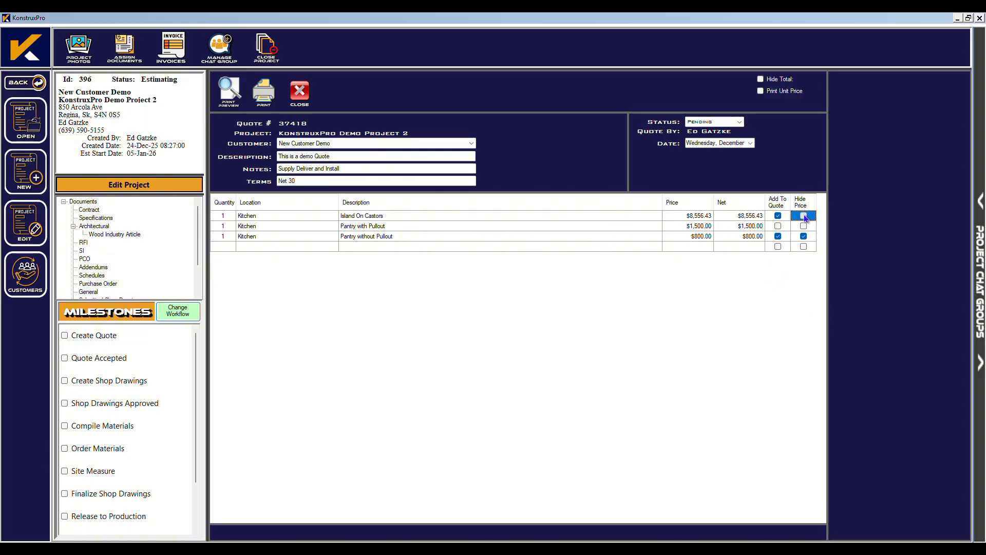
pyautogui.click(229, 91)
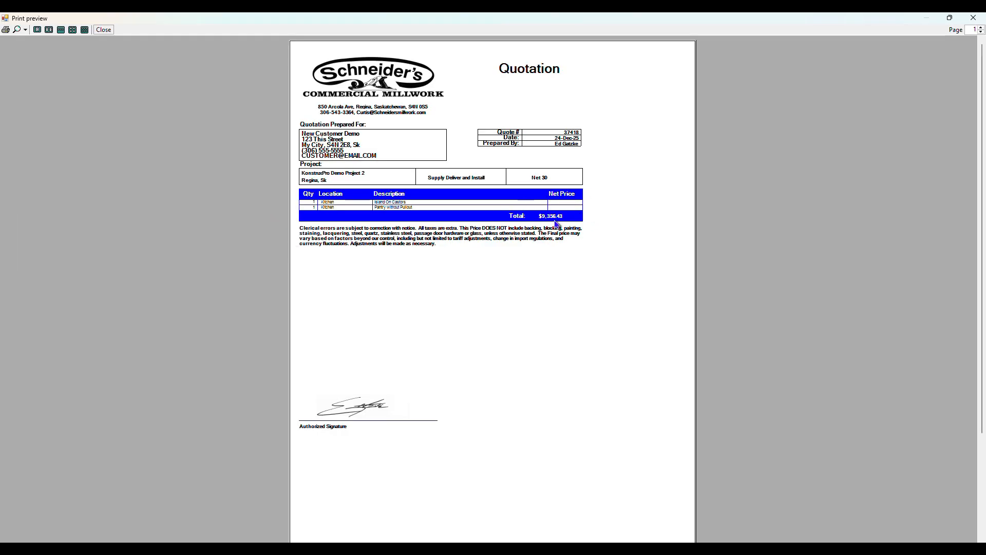
pyautogui.click(103, 29)
# Set the quote status to Submitted, close it, and check the Create Quote milestone.
pyautogui.click(711, 122)
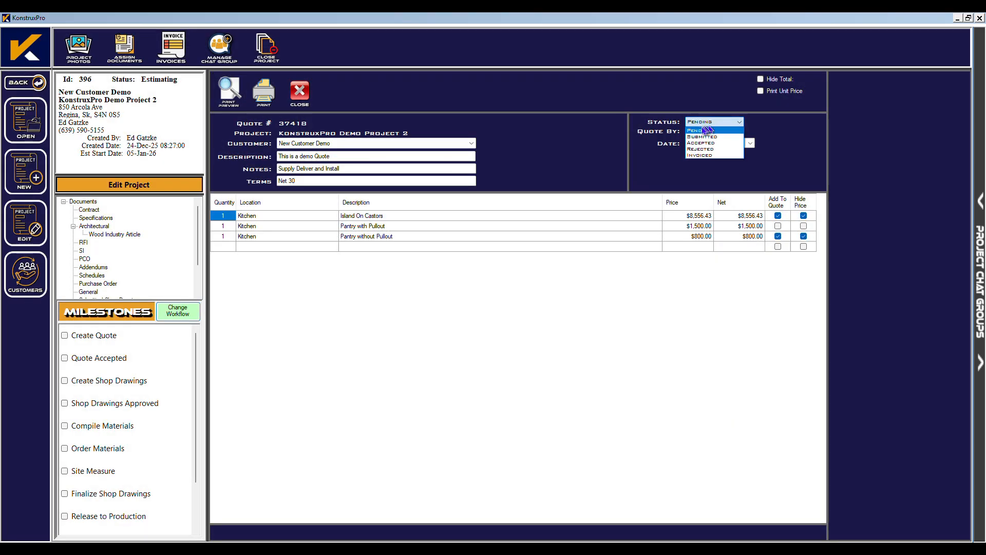
pyautogui.click(700, 137)
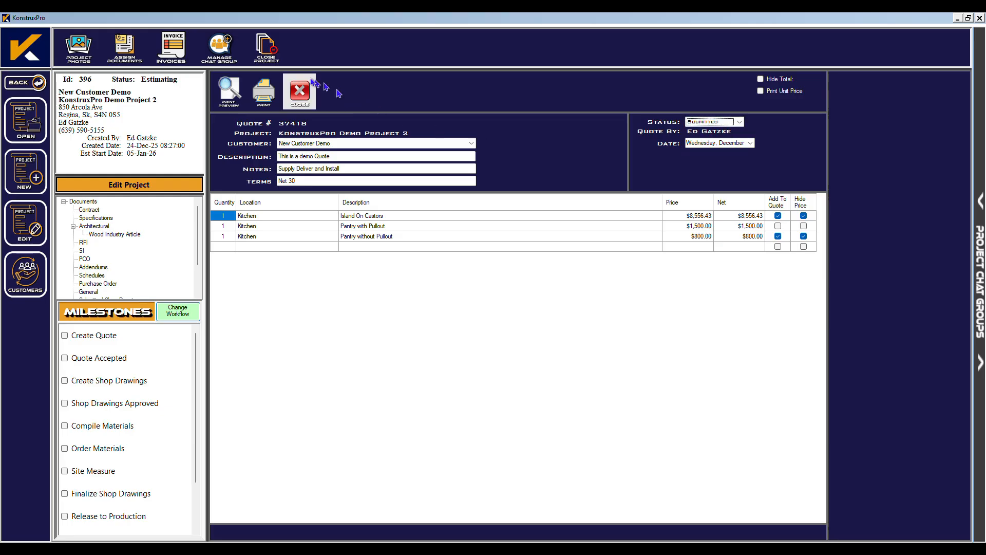
pyautogui.click(300, 91)
pyautogui.click(82, 337)
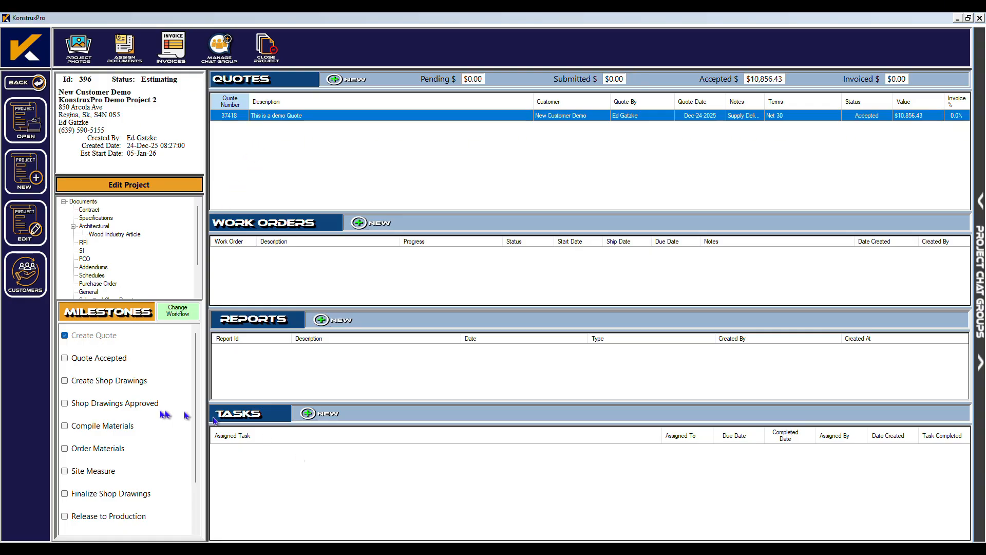
# Check milestones through Shop Drawings Approved, complete the Create Shop Drawings task, and begin a new work order.
pyautogui.click(73, 360)
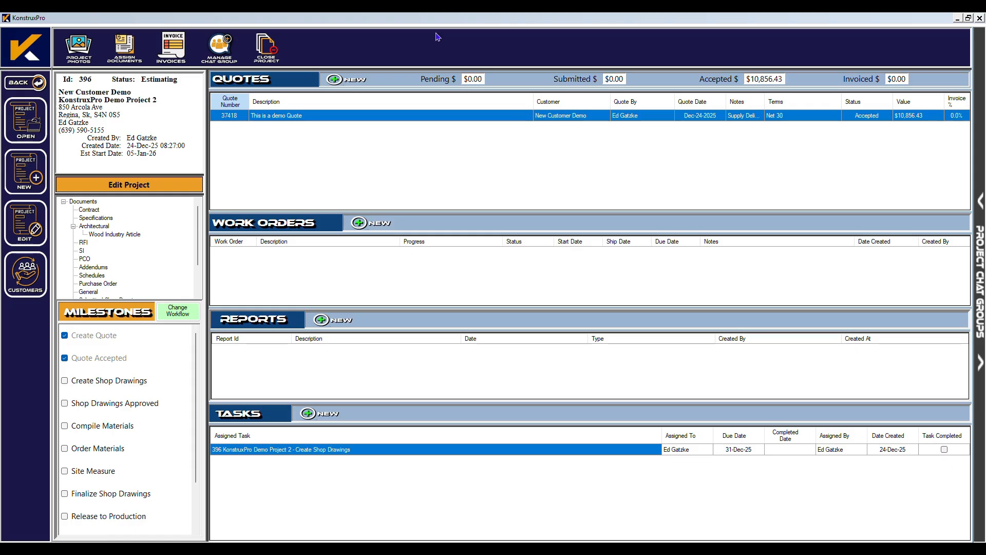
pyautogui.click(66, 382)
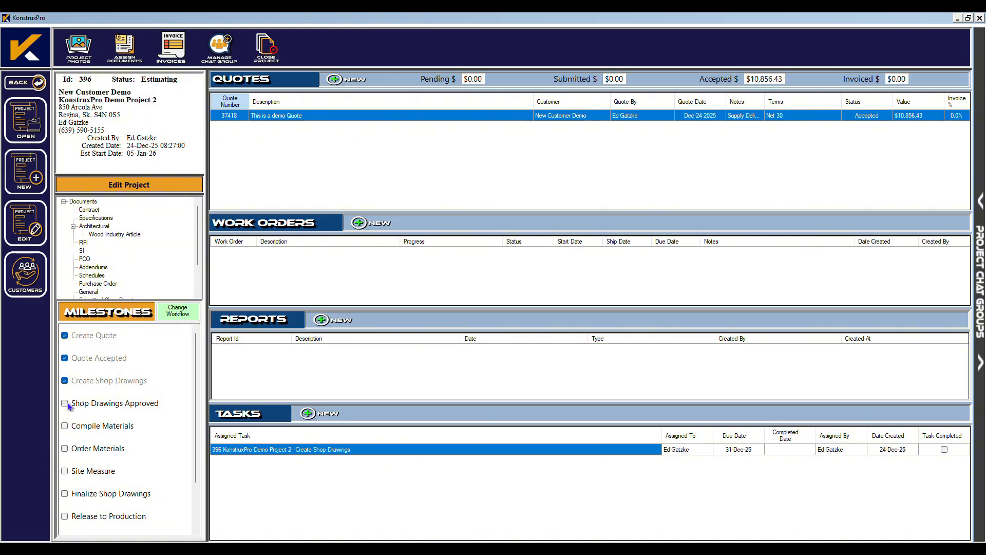
pyautogui.click(66, 404)
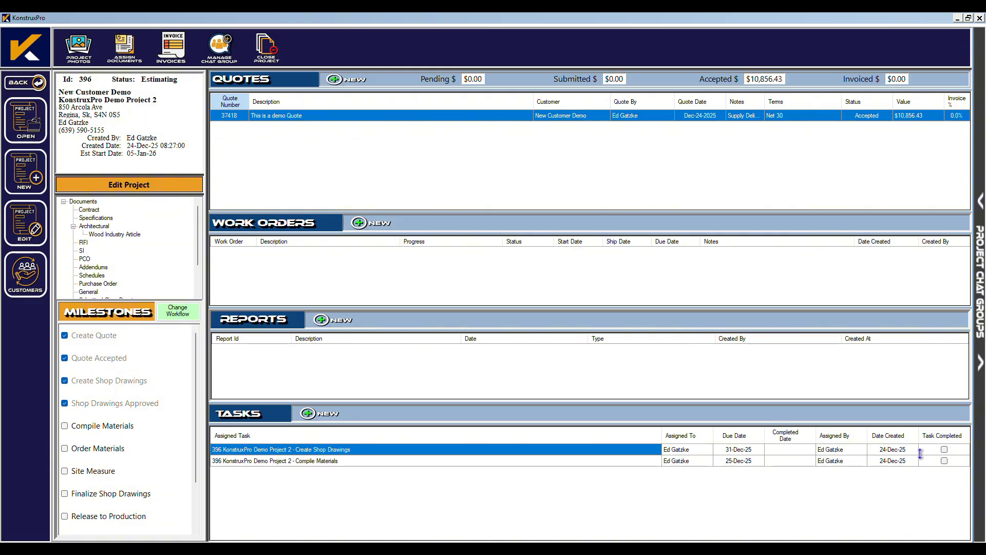
pyautogui.click(944, 449)
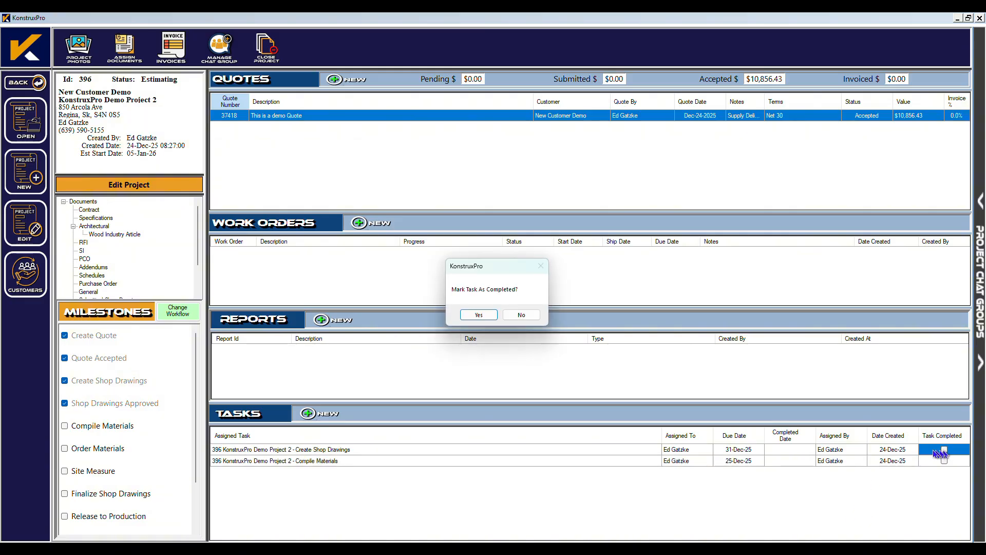
pyautogui.click(478, 314)
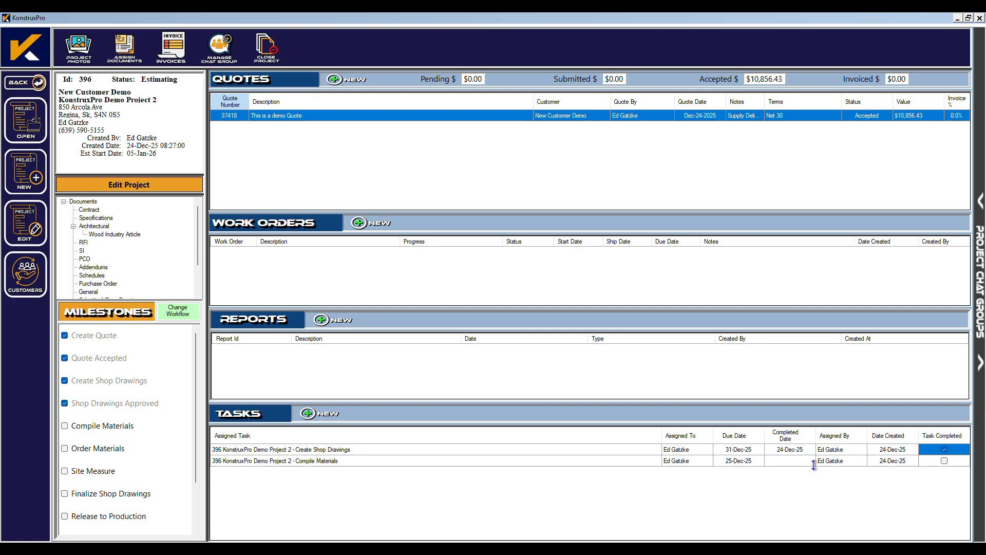
pyautogui.click(362, 224)
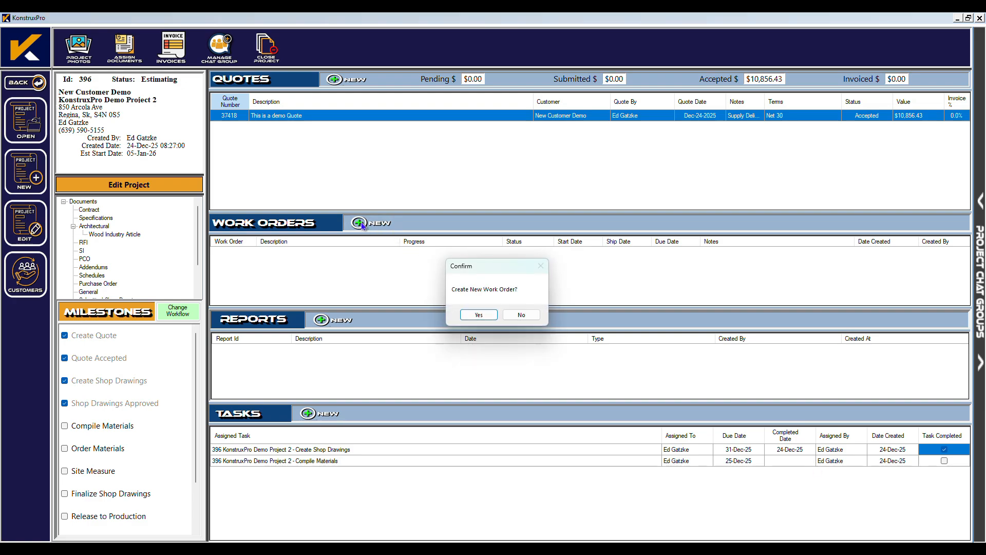
# Create work order 100416 with description 'This is a sample workorder'.
pyautogui.click(478, 316)
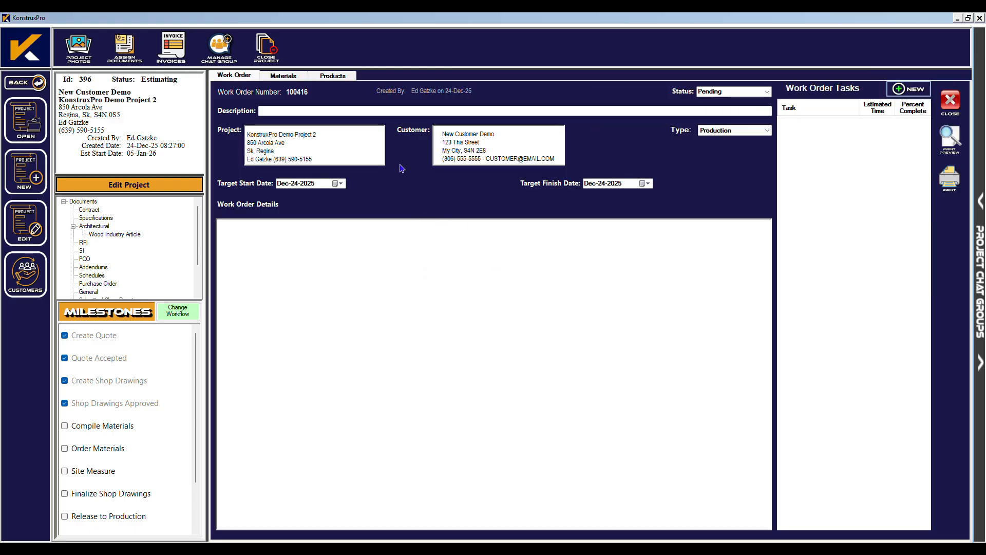
pyautogui.click(278, 111)
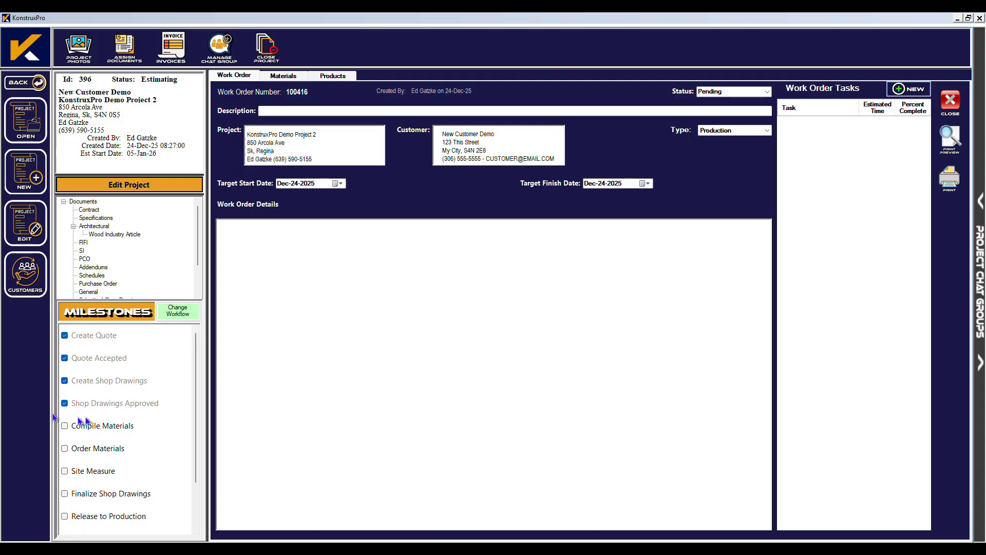
pyautogui.write('This is')
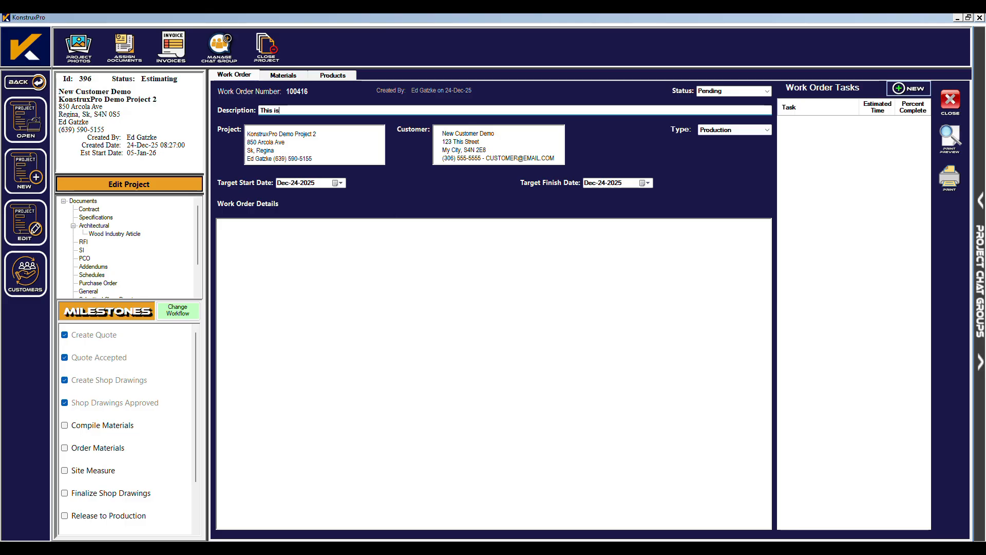
pyautogui.write(' a sample workorder')
pyautogui.click(766, 131)
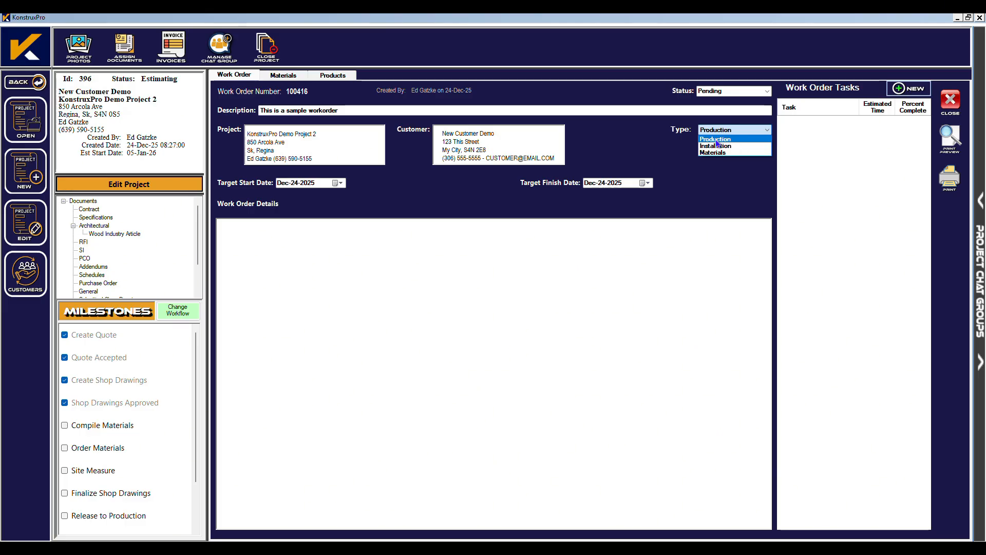
# Keep Production as the work order type.
pyautogui.click(718, 139)
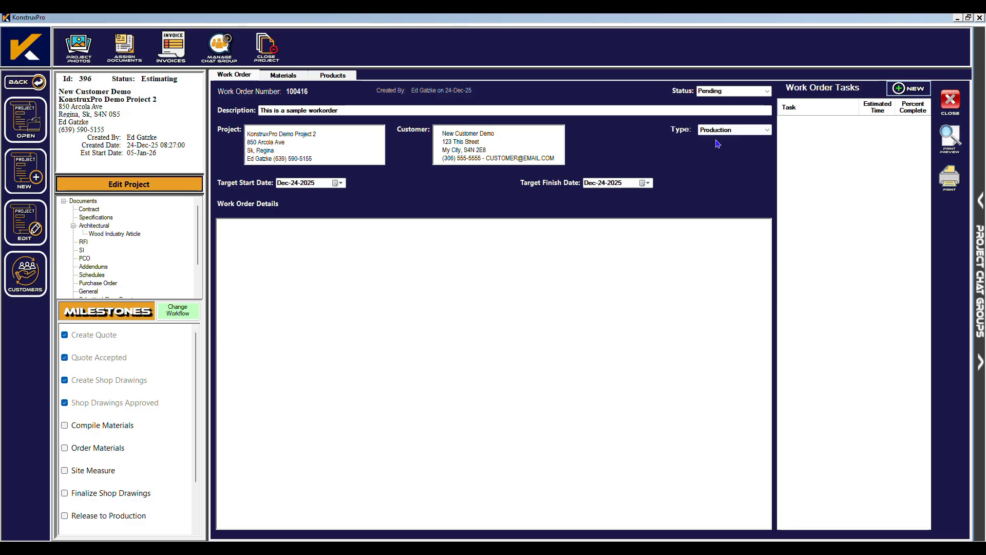
pyautogui.click(759, 131)
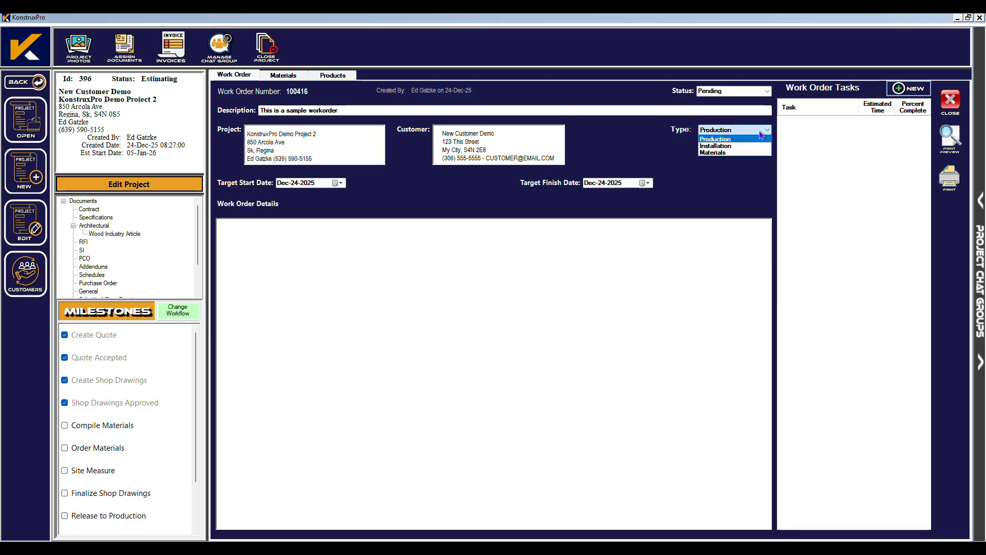
pyautogui.click(713, 140)
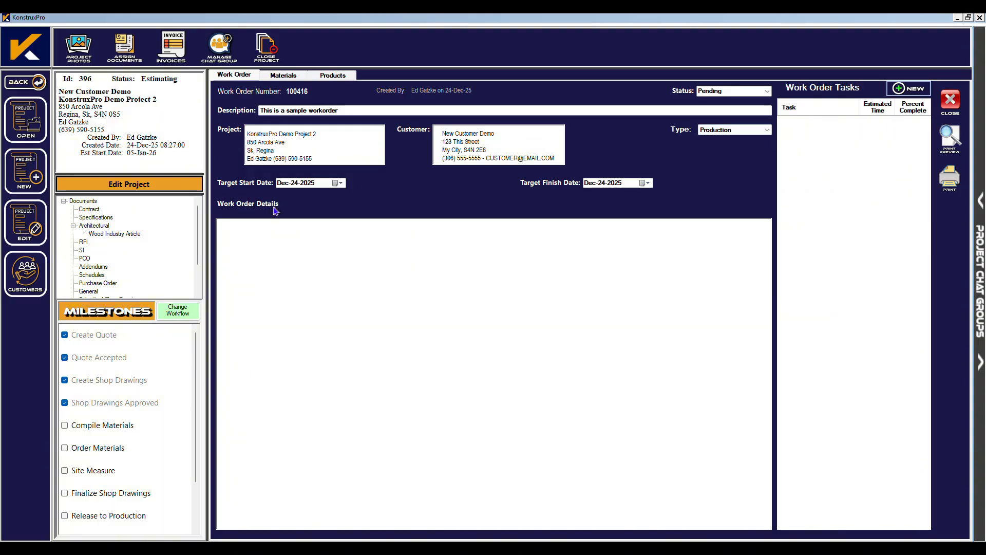
# Target Jan-05-2026 to Jan-09-2026 and enter details 'This is a sample workorder'.
pyautogui.click(342, 184)
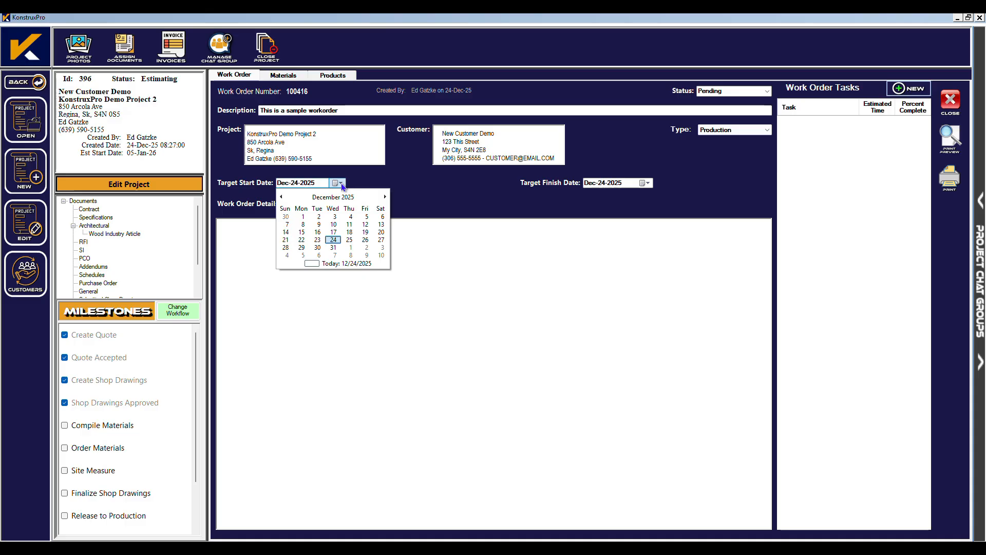
pyautogui.click(302, 255)
pyautogui.click(644, 183)
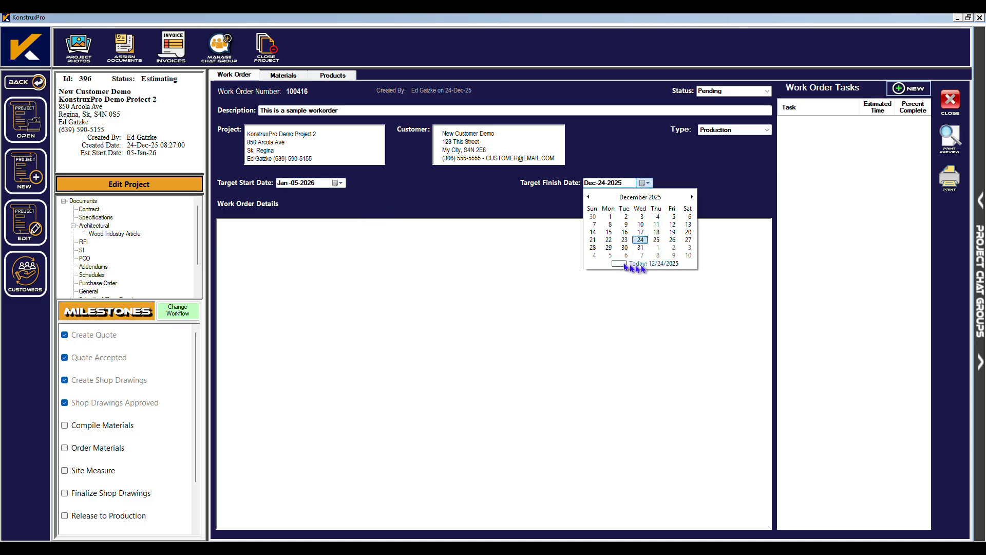
pyautogui.click(674, 256)
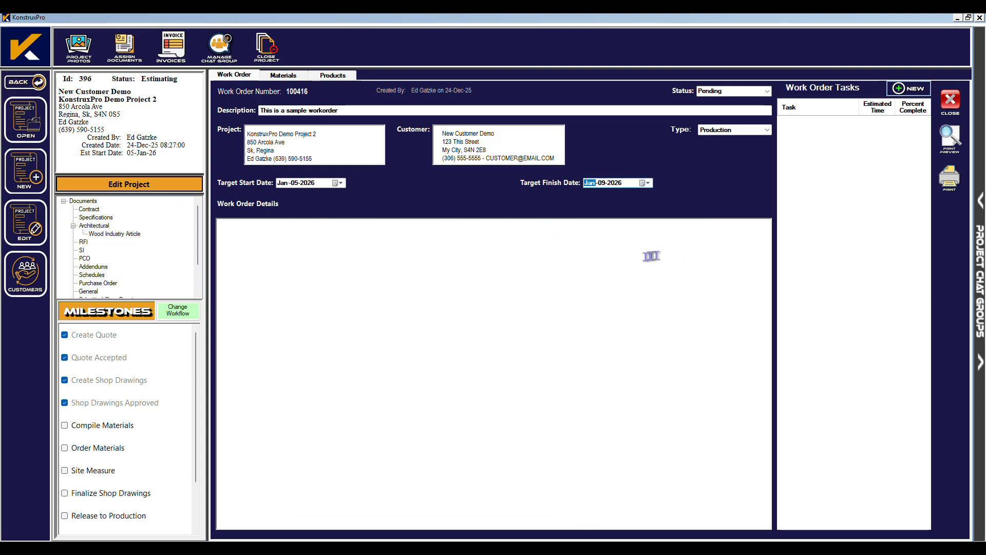
pyautogui.click(252, 235)
pyautogui.write('T')
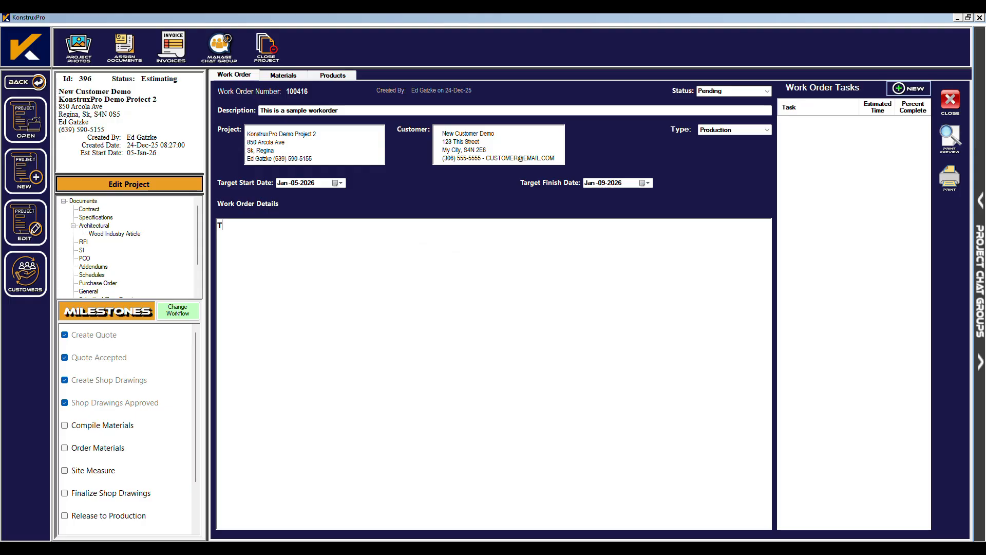
pyautogui.write('his is a sample workorder')
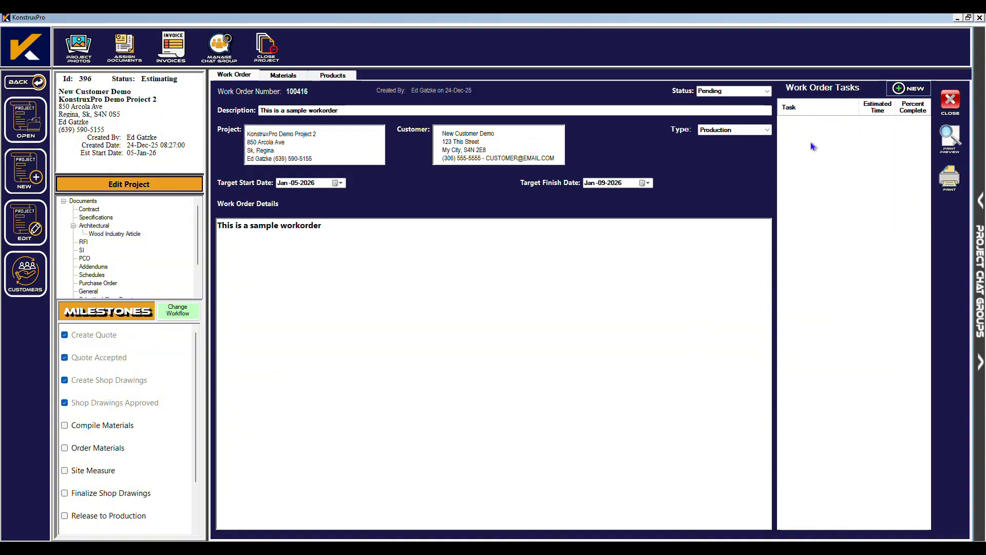
# Add work order tasks CNC Machining (1 hour) and Edgebanding (2 hours).
pyautogui.click(908, 89)
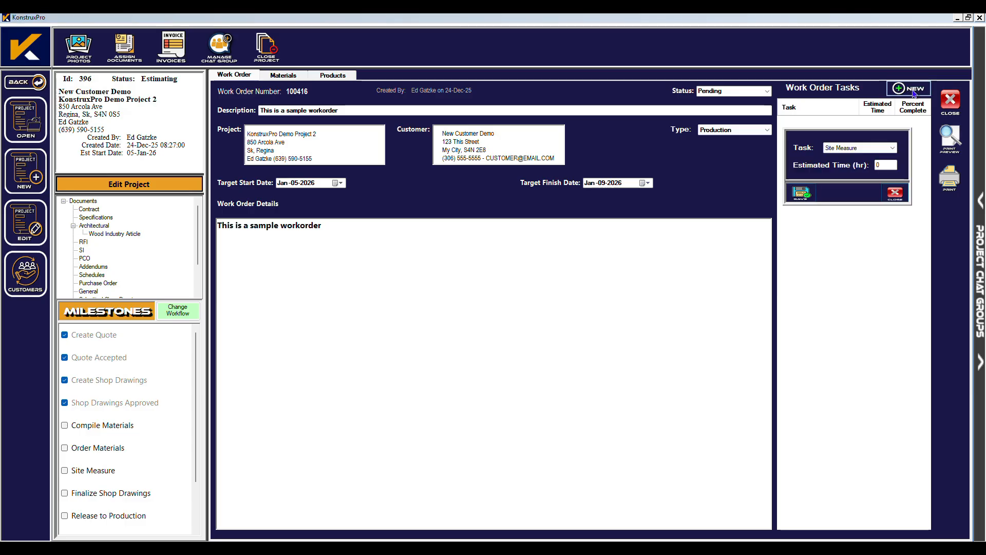
pyautogui.click(895, 193)
pyautogui.rightClick(825, 148)
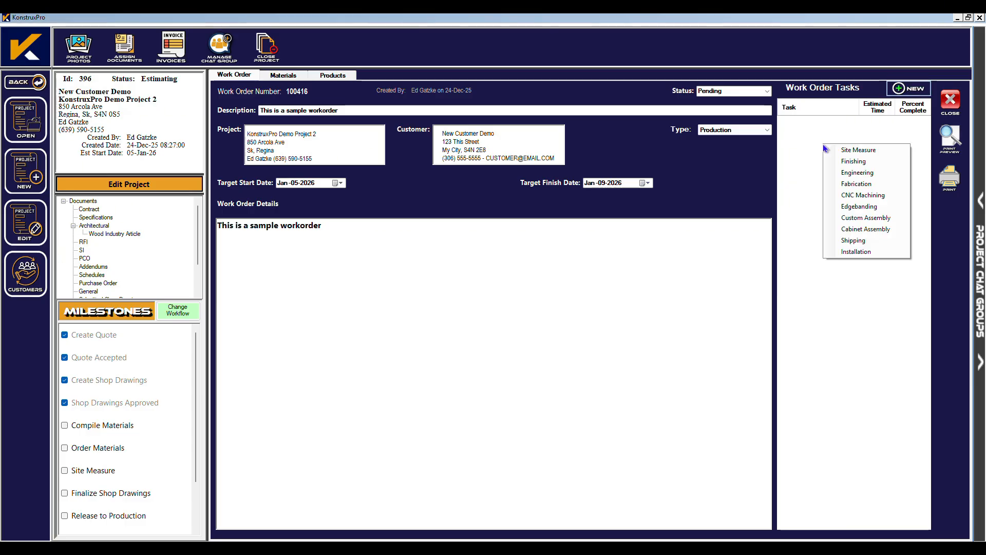
pyautogui.click(863, 196)
pyautogui.write('1')
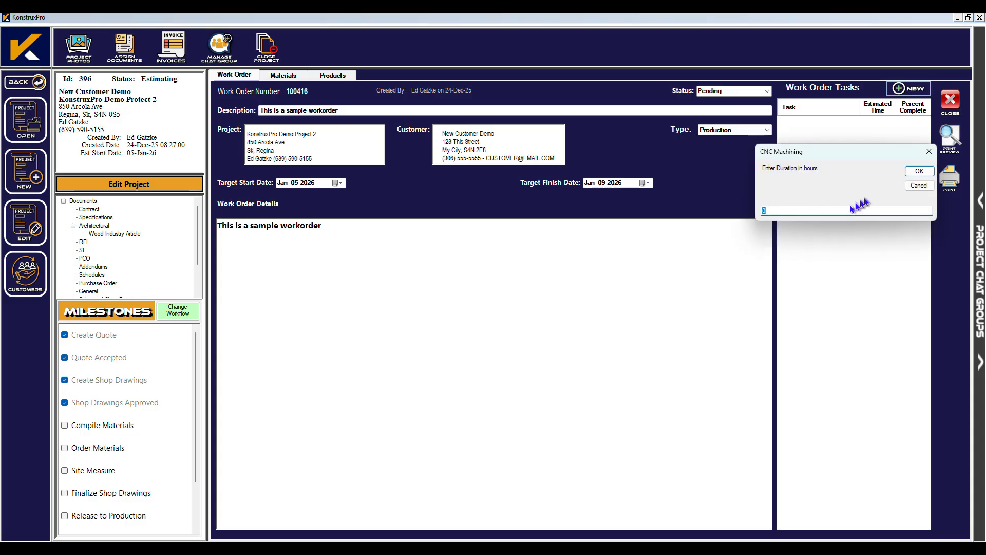
pyautogui.click(920, 171)
pyautogui.rightClick(799, 159)
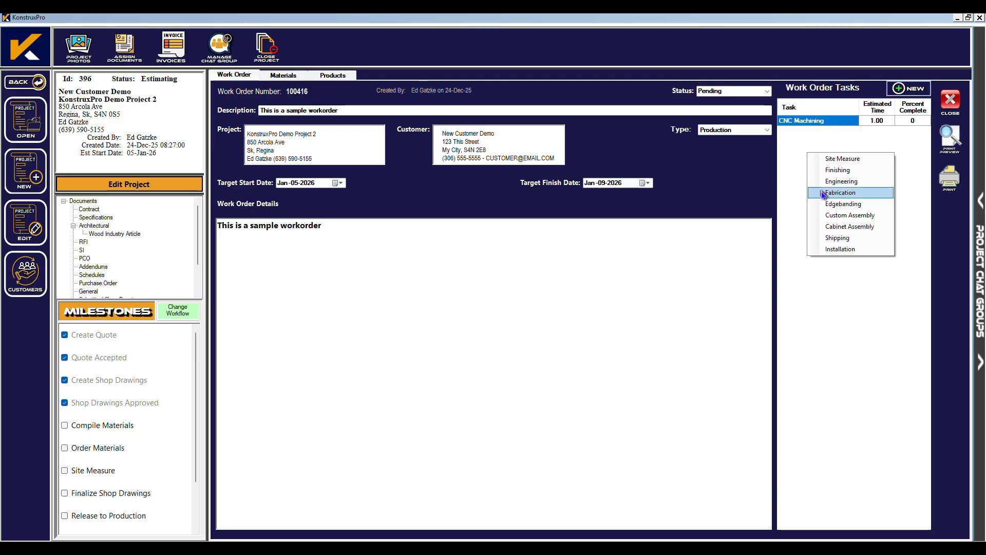
pyautogui.click(821, 211)
pyautogui.write('2')
pyautogui.click(920, 179)
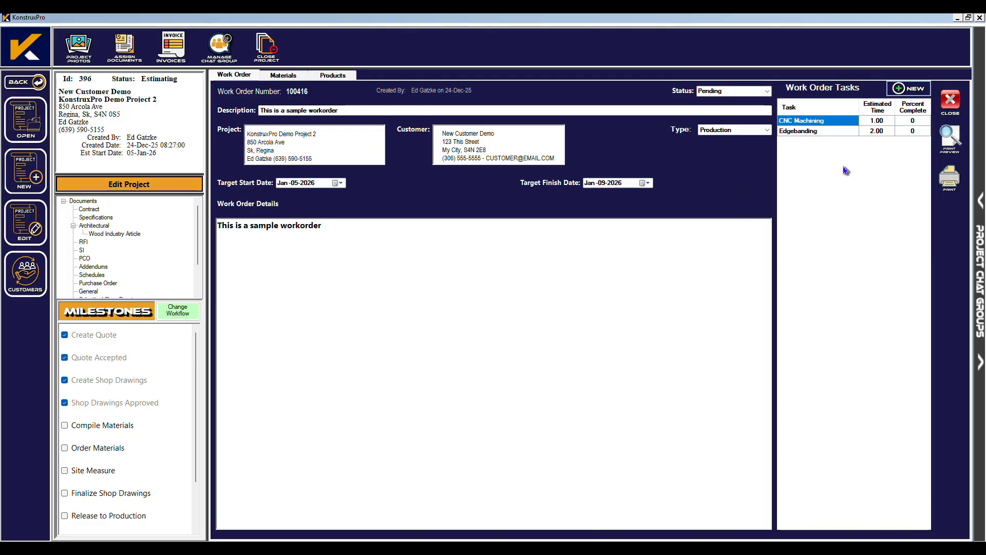
# Add tasks Custom Assembly (2 hours), Cabinet Assembly (5 hours) and Shipping (1 hour).
pyautogui.rightClick(844, 167)
pyautogui.click(870, 218)
pyautogui.write('2')
pyautogui.click(916, 208)
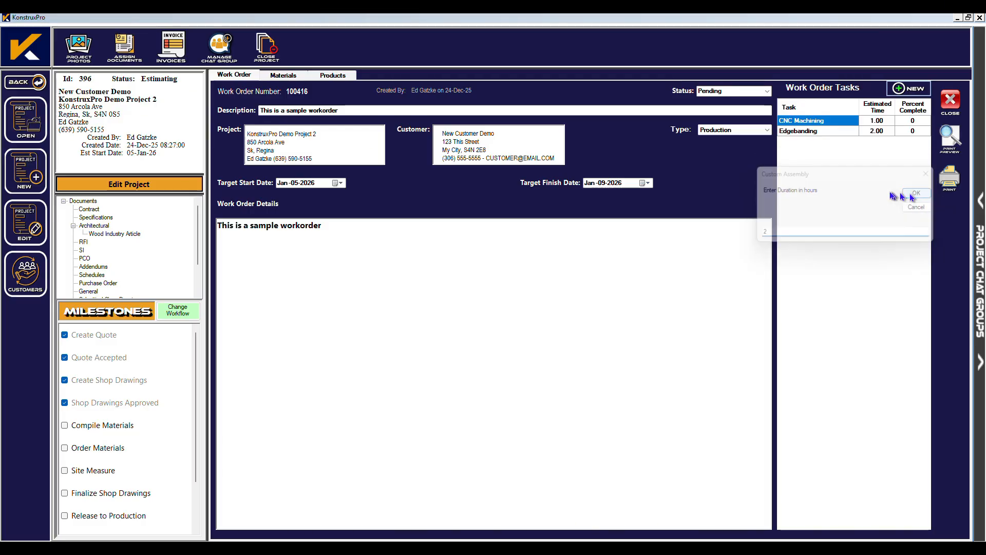
pyautogui.rightClick(815, 180)
pyautogui.click(853, 232)
pyautogui.write('5')
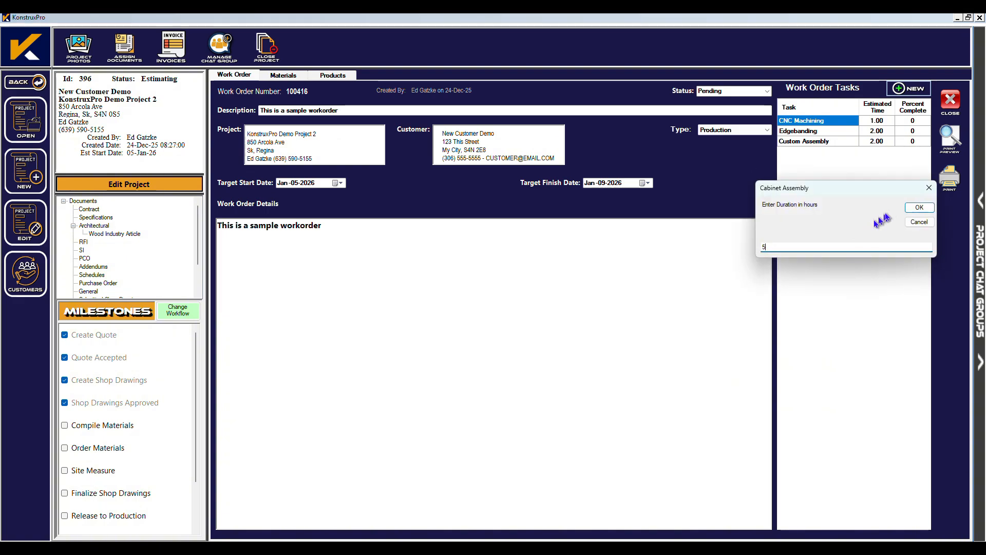
pyautogui.click(920, 208)
pyautogui.rightClick(816, 189)
pyautogui.click(846, 240)
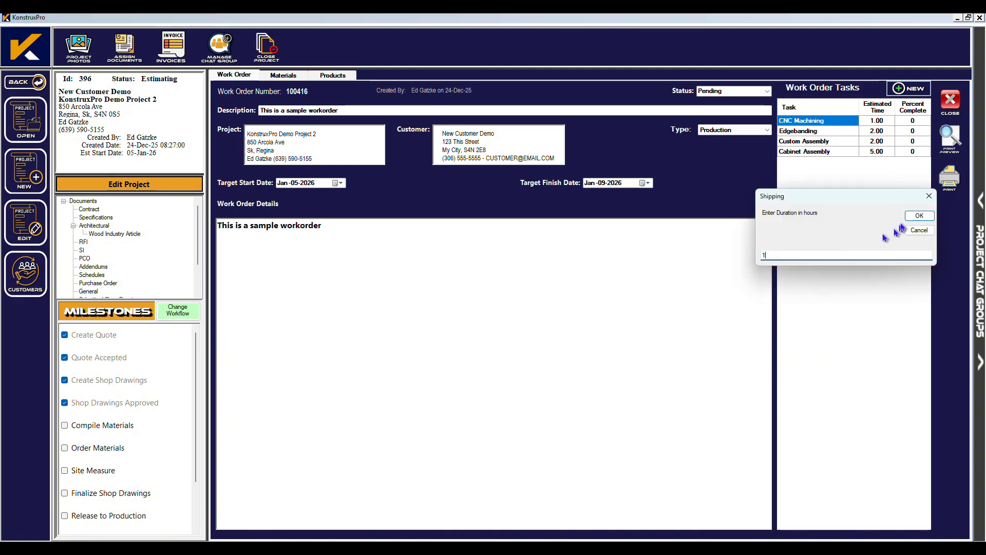
pyautogui.write('1')
pyautogui.click(917, 214)
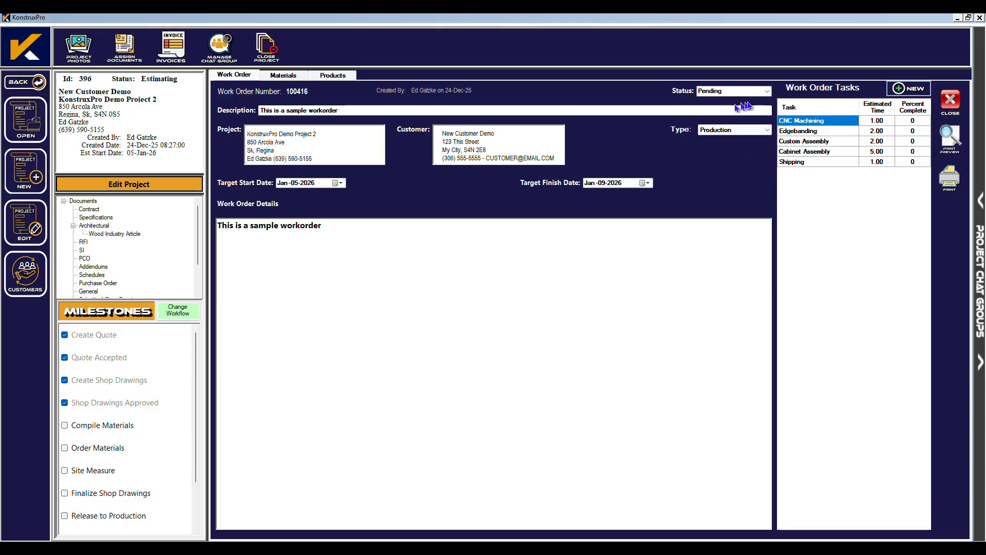
# Keep work order 100416 at Pending and switch to its still-empty materials list.
pyautogui.click(768, 91)
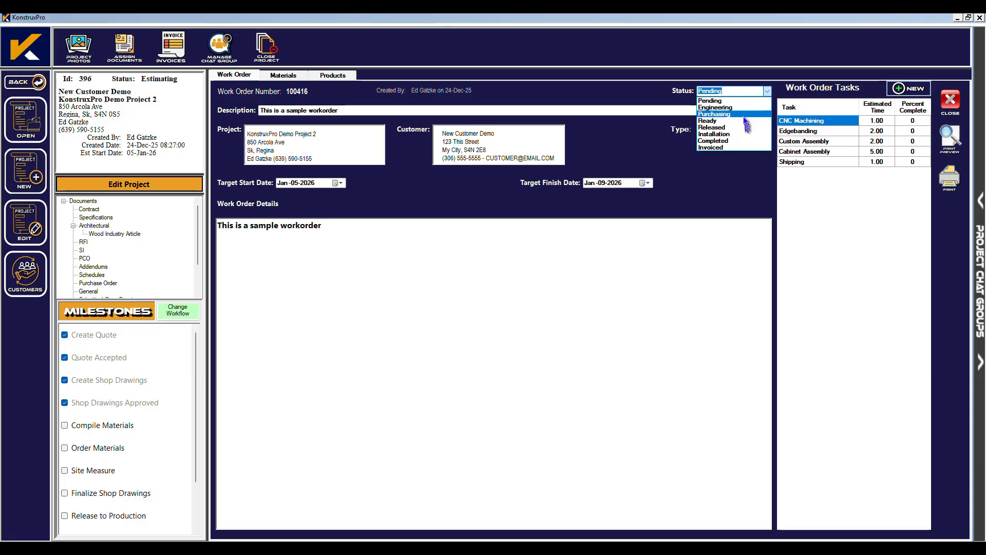
pyautogui.click(733, 101)
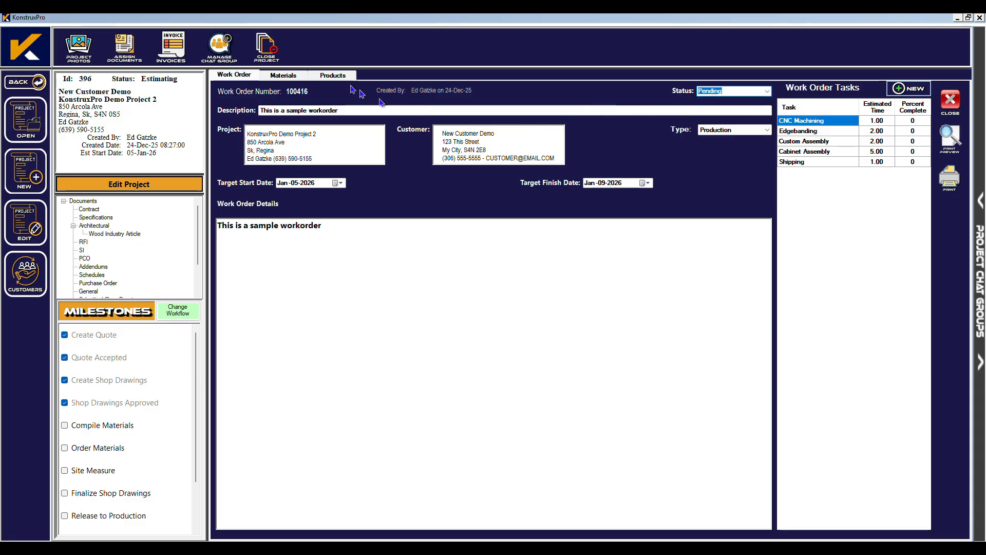
pyautogui.click(279, 79)
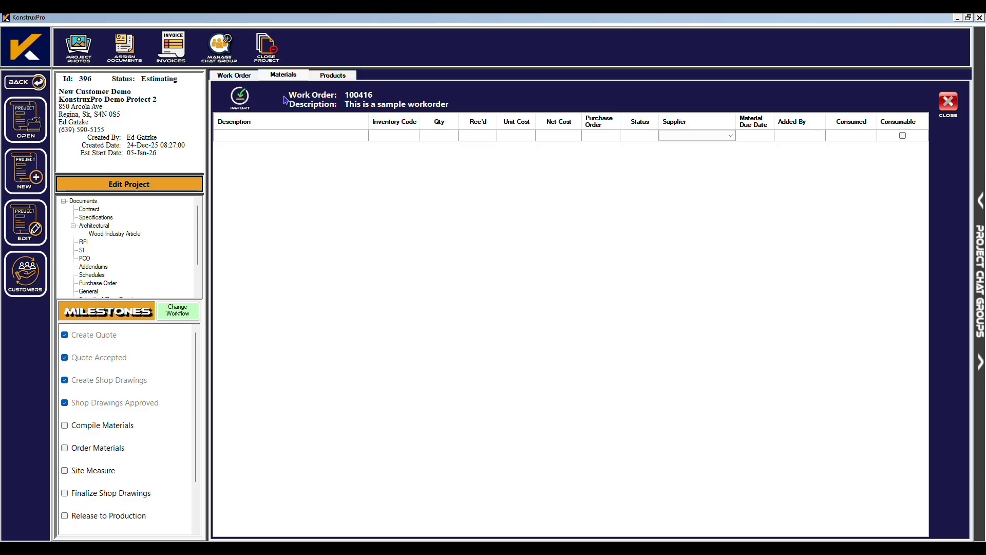
# Add the 3/4" 4x8 Black Melamine inventory item from Lancashire Distribution as a material line.
pyautogui.click(262, 139)
pyautogui.rightClick(288, 136)
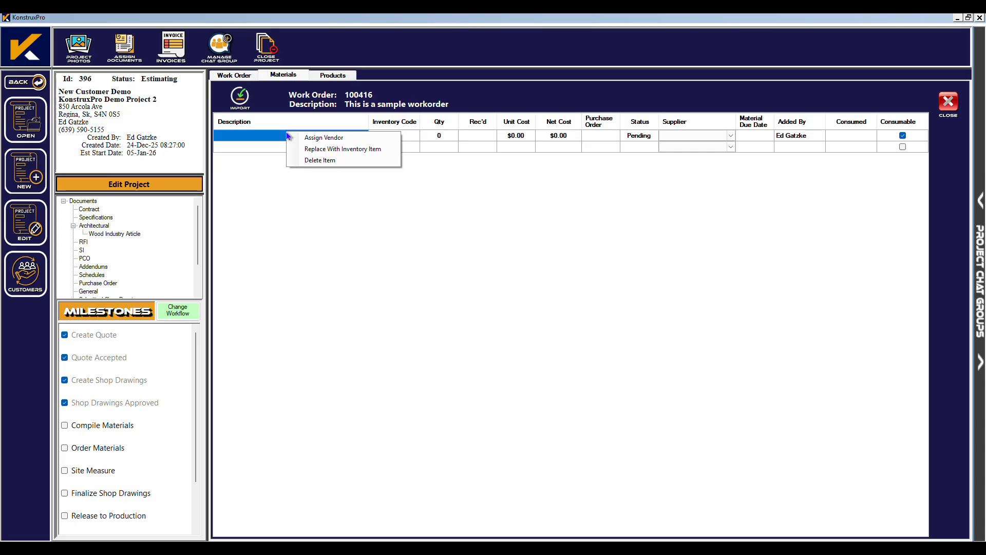
pyautogui.click(350, 150)
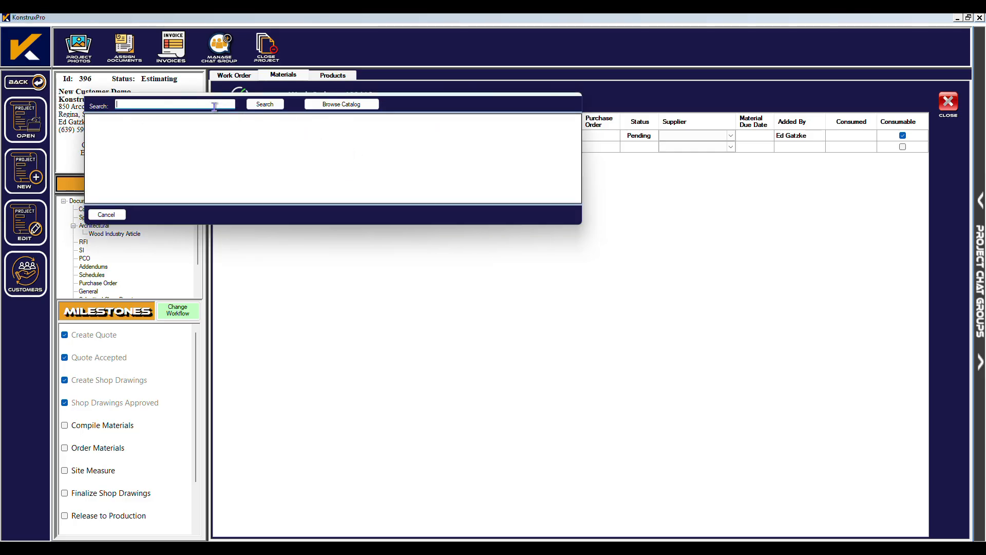
pyautogui.write('black')
pyautogui.click(276, 106)
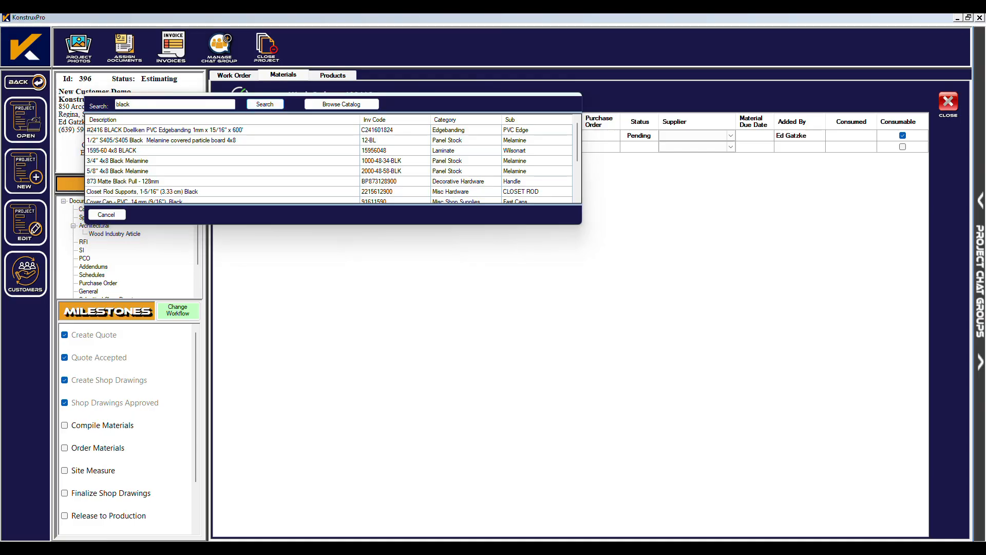
pyautogui.click(121, 152)
pyautogui.doubleClick(129, 162)
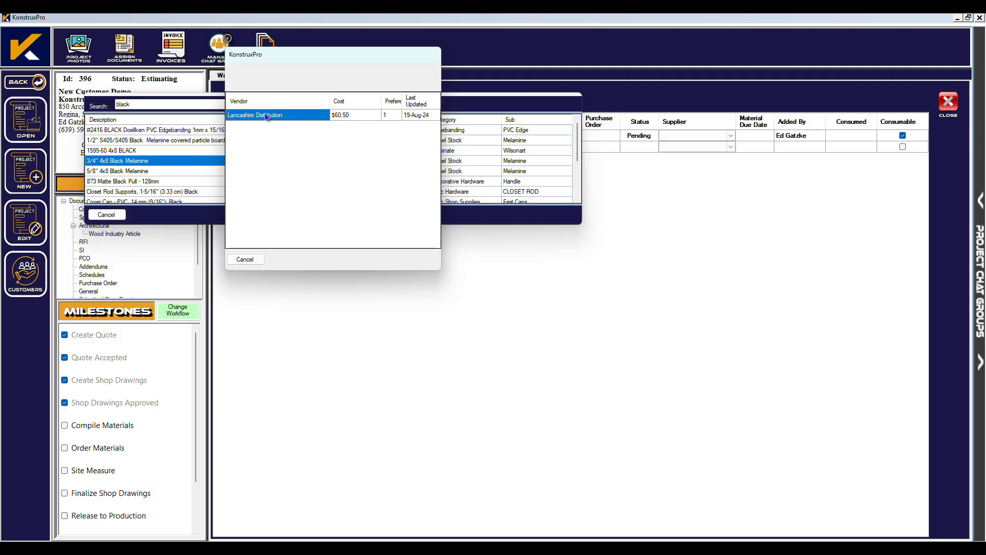
pyautogui.doubleClick(266, 116)
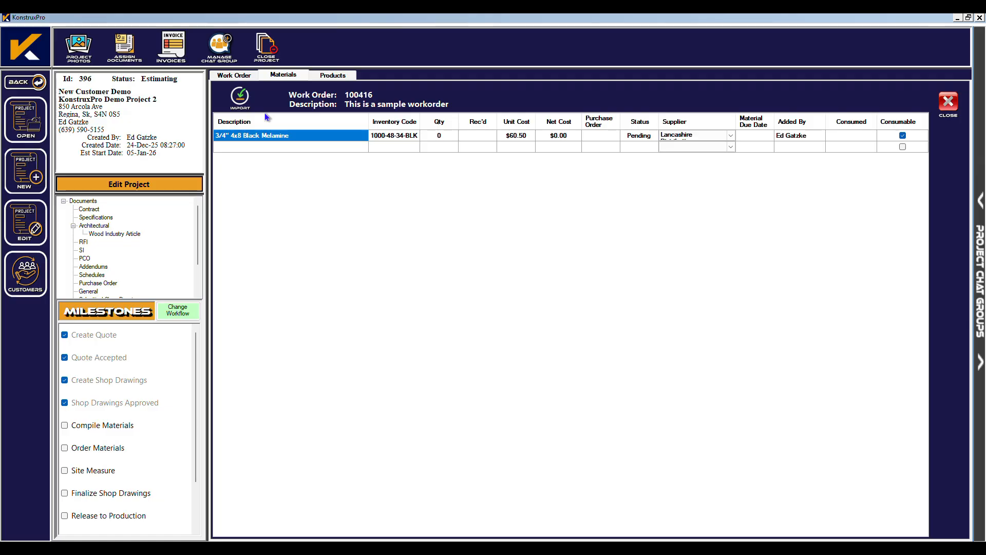
# Set the Black Melamine quantity to 12, totalling $726.00, keeping it consumable.
pyautogui.click(443, 137)
pyautogui.write('12')
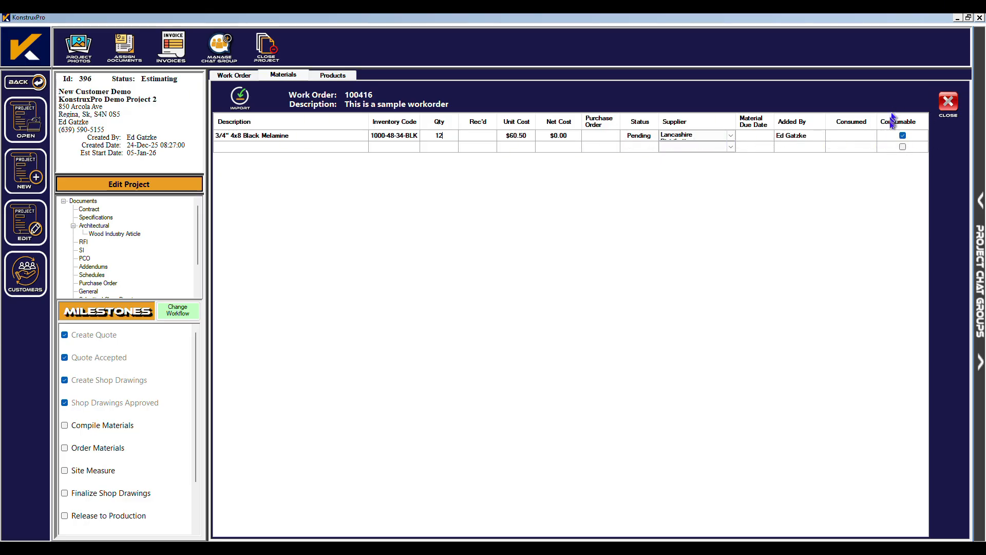
pyautogui.click(902, 136)
pyautogui.click(903, 136)
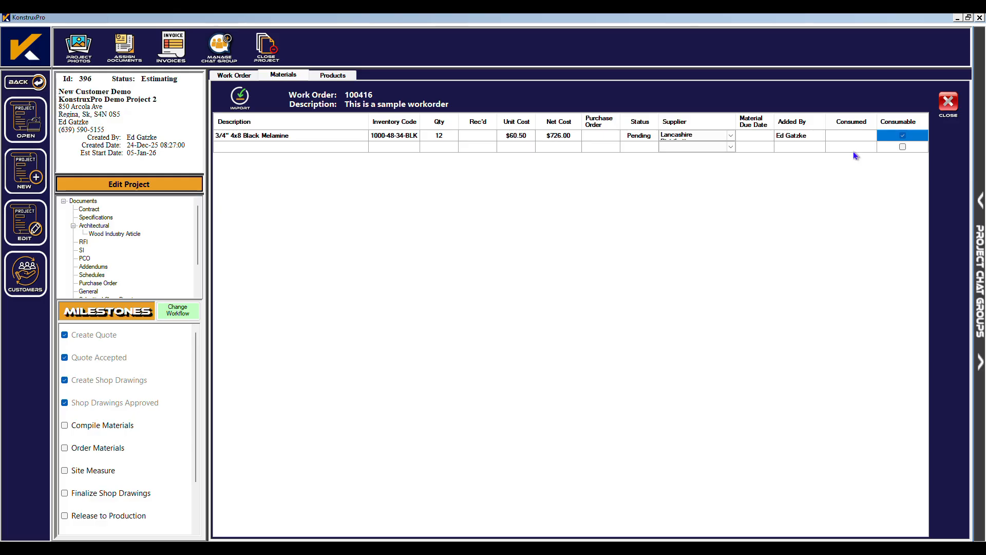
# Add 'This is a sample item' with quantity 3 at $1.95 each, supplied by Richelieu.
pyautogui.click(231, 148)
pyautogui.write('T')
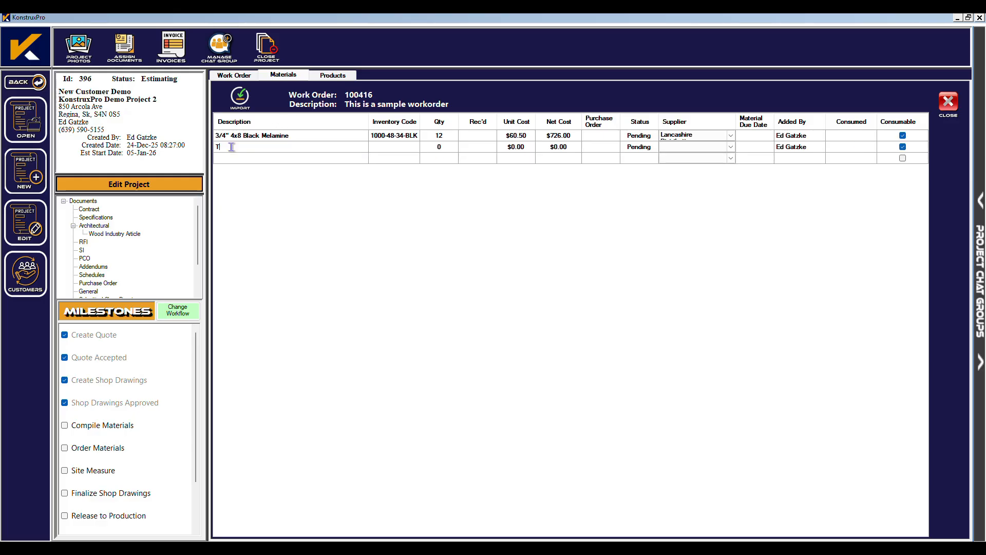
pyautogui.write('his is a samp')
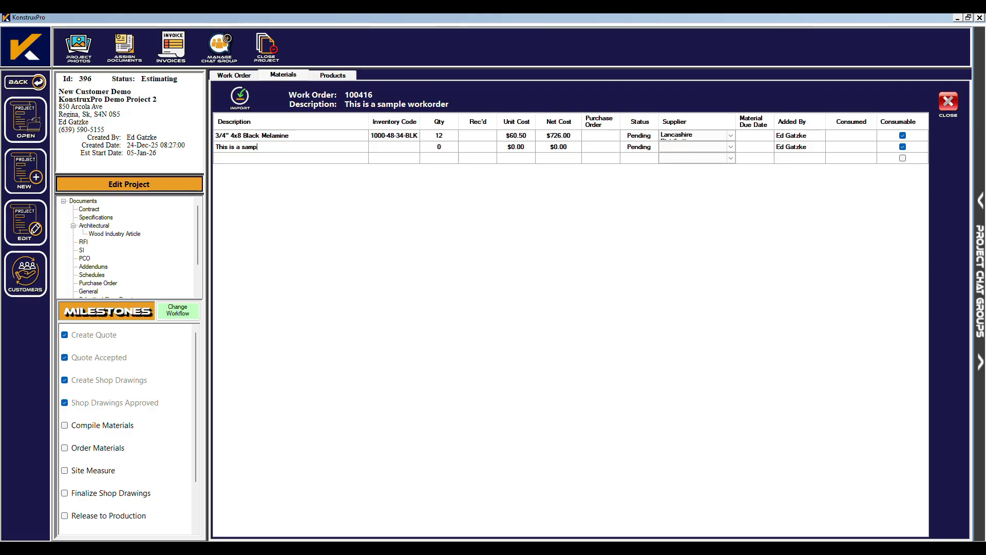
pyautogui.write('le item')
pyautogui.click(441, 148)
pyautogui.write('3')
pyautogui.click(515, 148)
pyautogui.click(516, 148)
pyautogui.write('1.95')
pyautogui.click(732, 147)
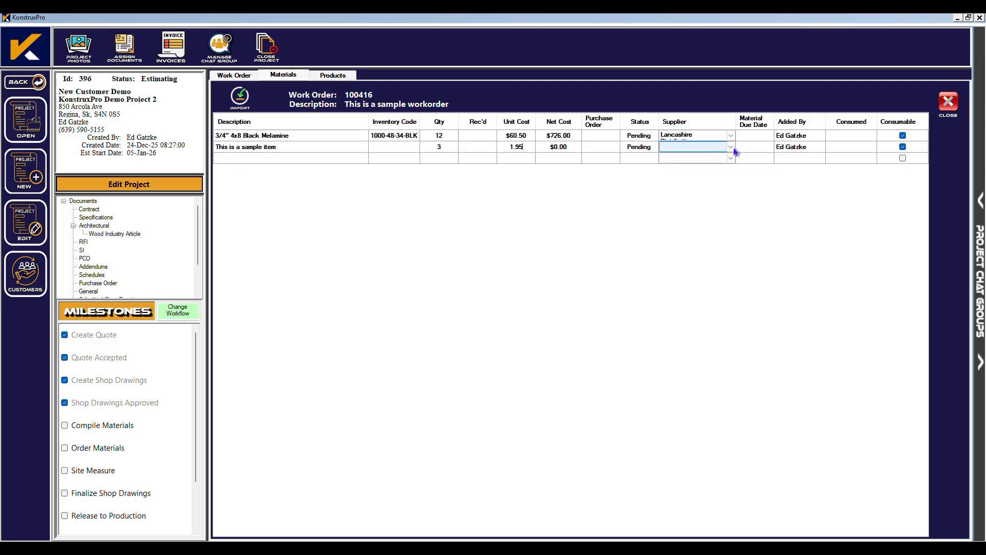
pyautogui.click(732, 148)
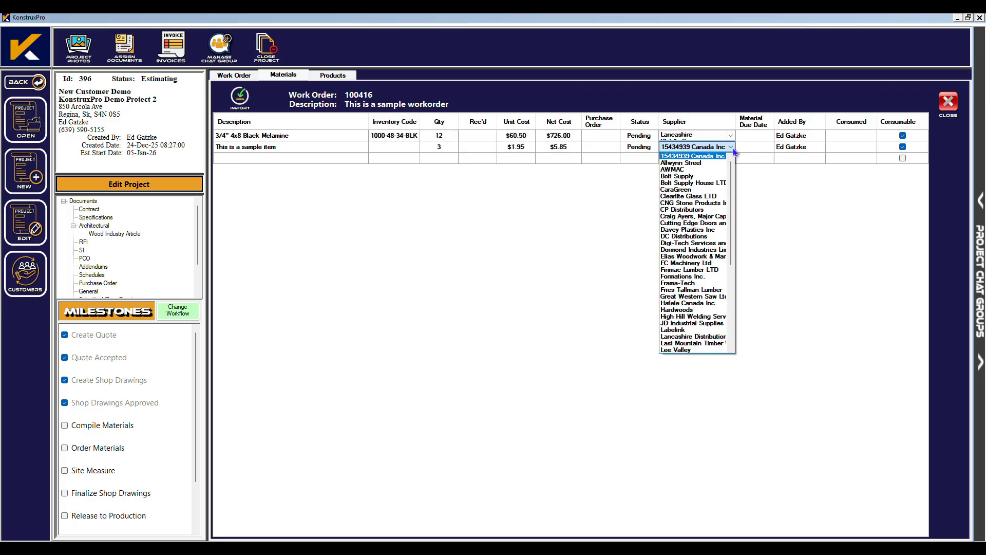
pyautogui.scroll(-5, 699, 256)
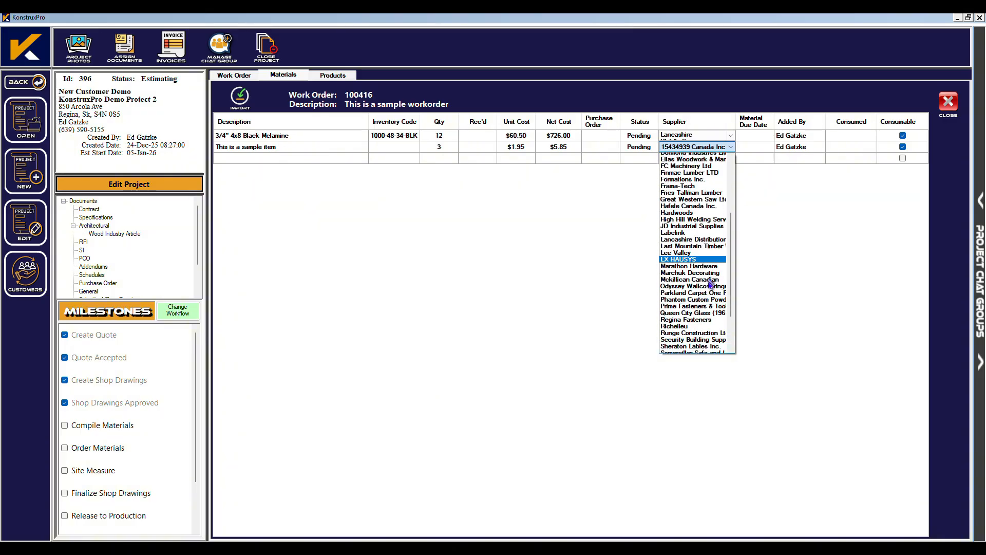
pyautogui.click(699, 323)
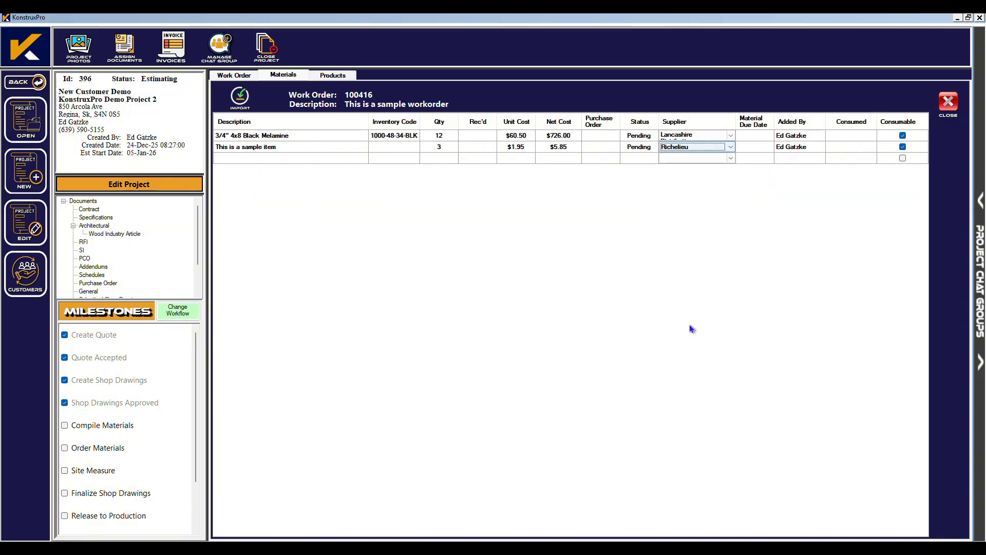
# Change work order 100416 to Purchasing, check the Compile Materials milestone, and close it.
pyautogui.click(235, 76)
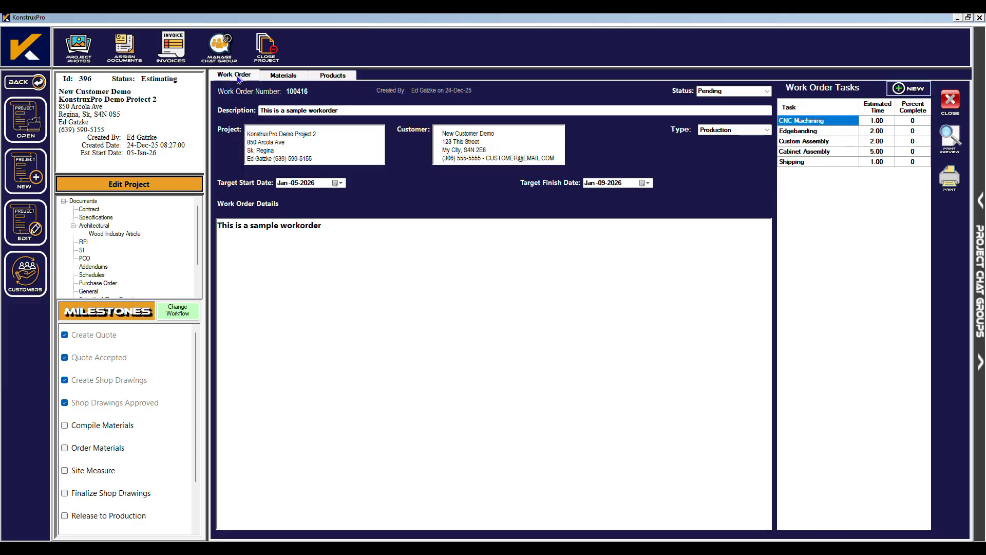
pyautogui.click(768, 91)
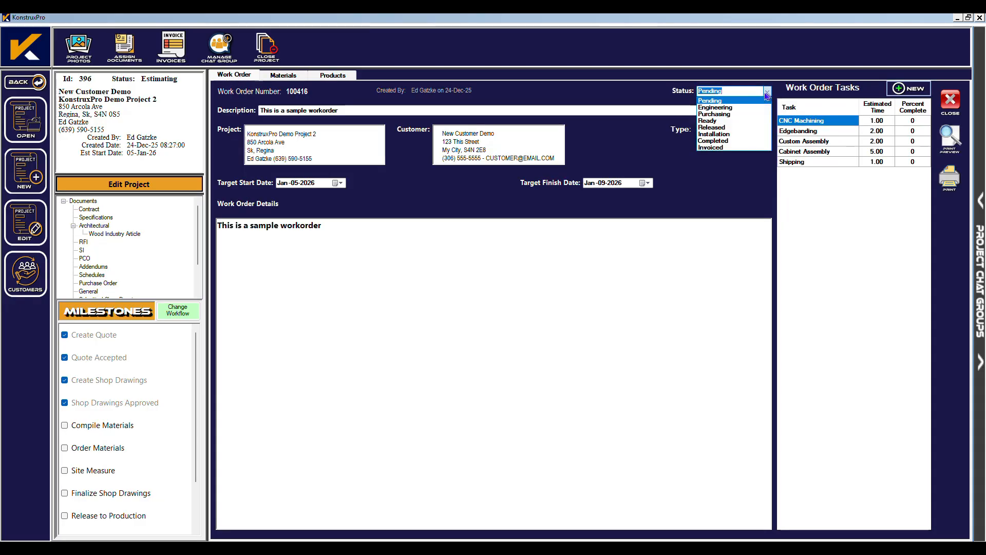
pyautogui.click(731, 114)
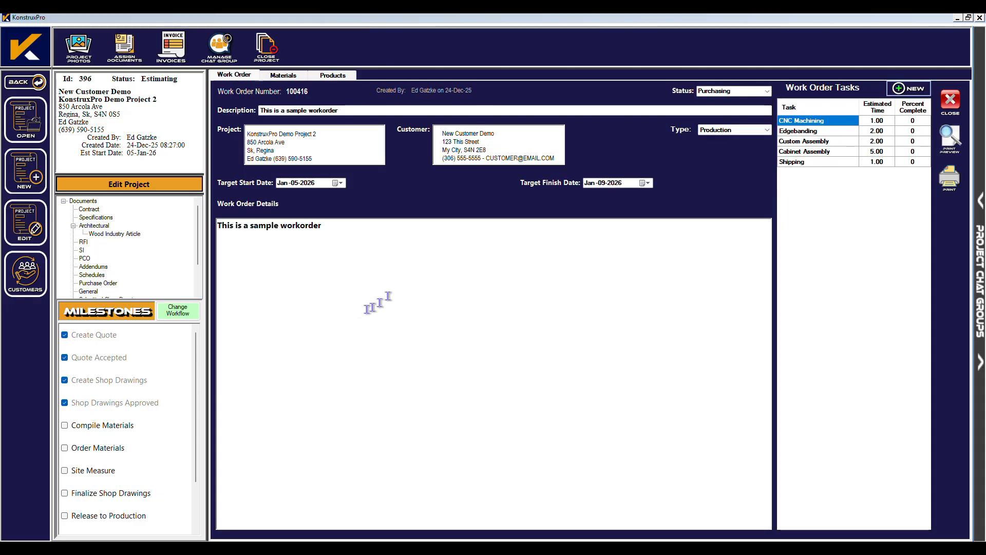
pyautogui.click(65, 426)
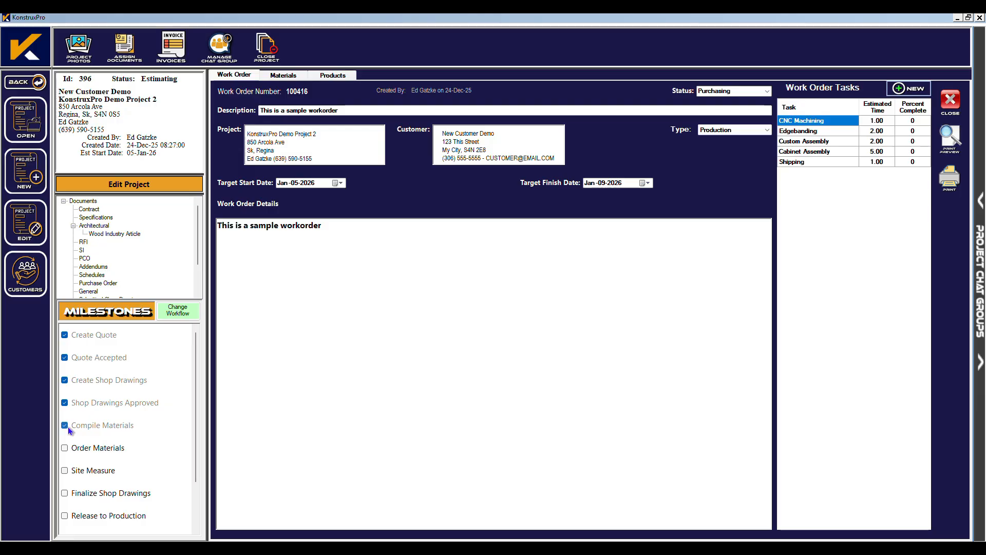
pyautogui.click(951, 101)
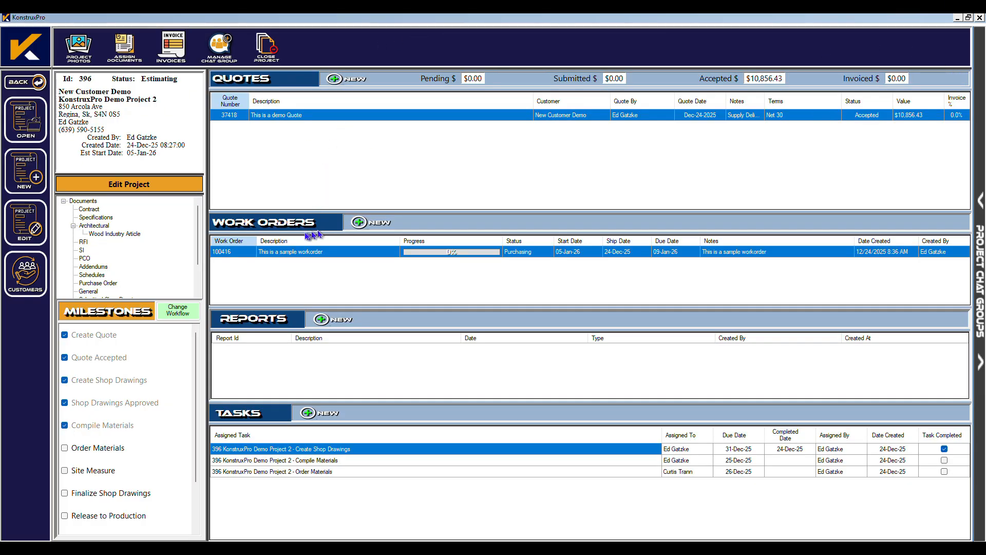
# Go to the Purchase Orders module and bring up the PO Builder screen.
pyautogui.click(22, 83)
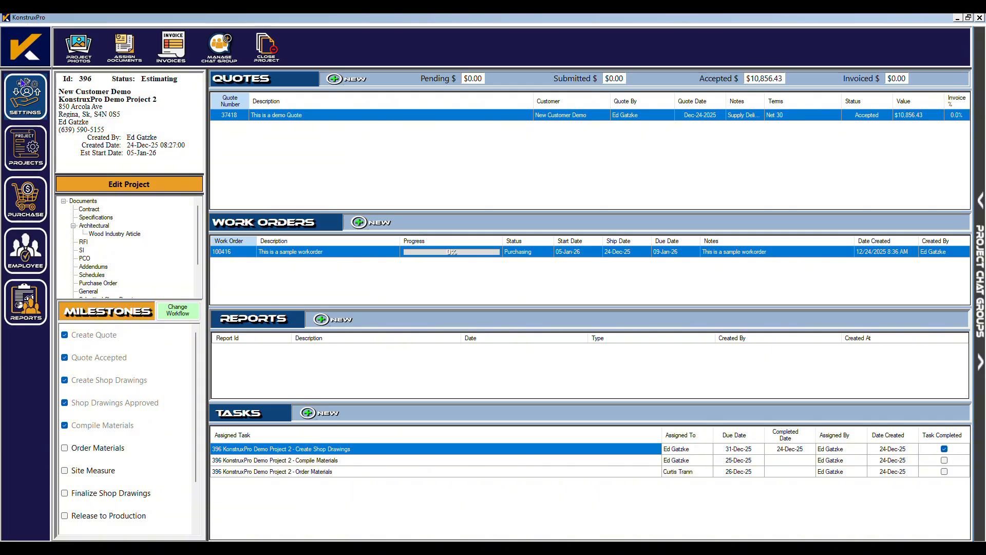
pyautogui.click(30, 205)
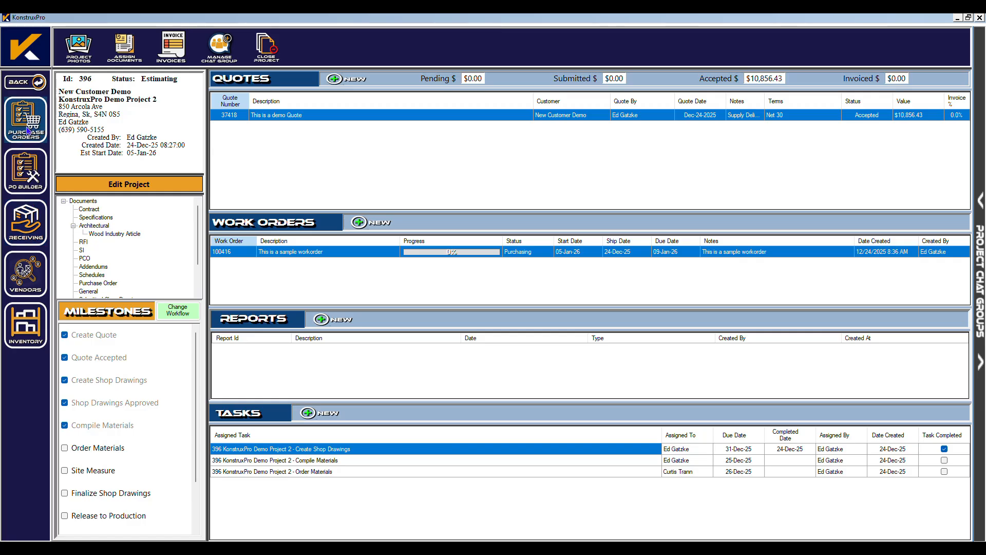
pyautogui.click(18, 179)
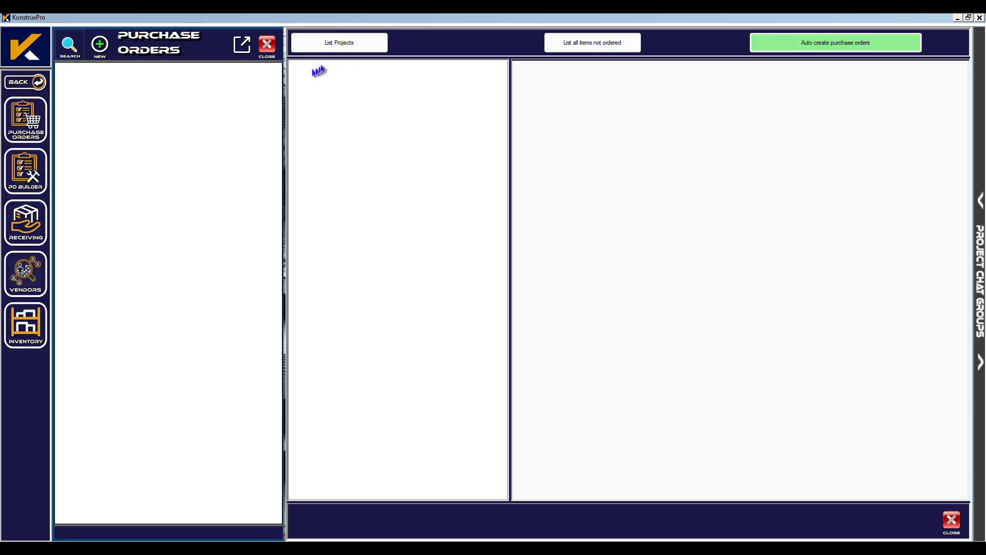
# Load work order 100416's materials and include the Lancashire and Richelieu items in the builder.
pyautogui.click(346, 41)
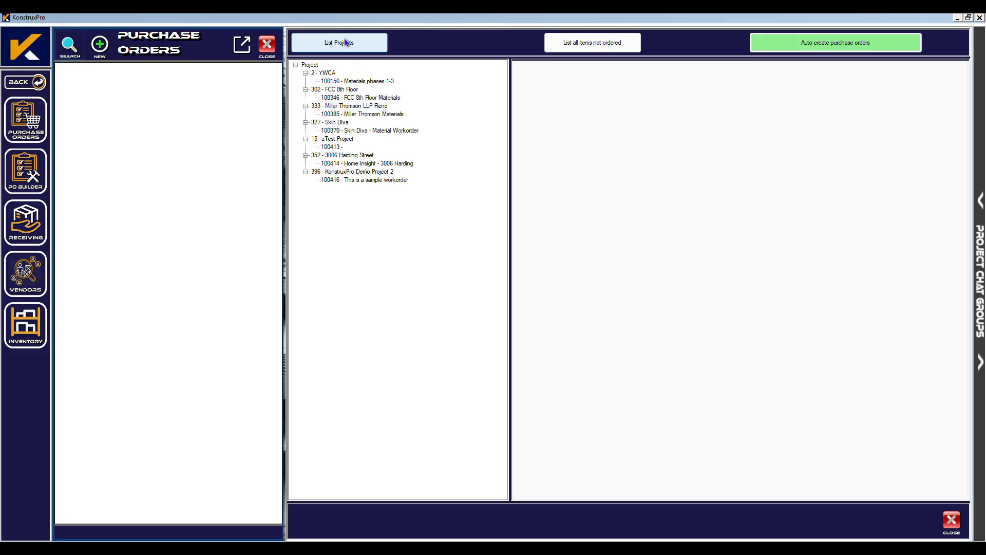
pyautogui.click(359, 180)
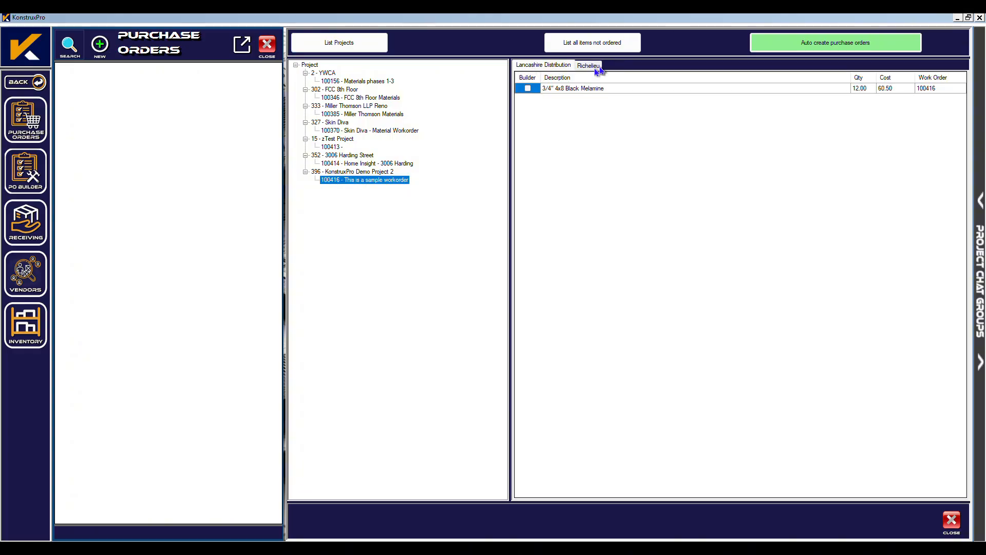
pyautogui.click(587, 66)
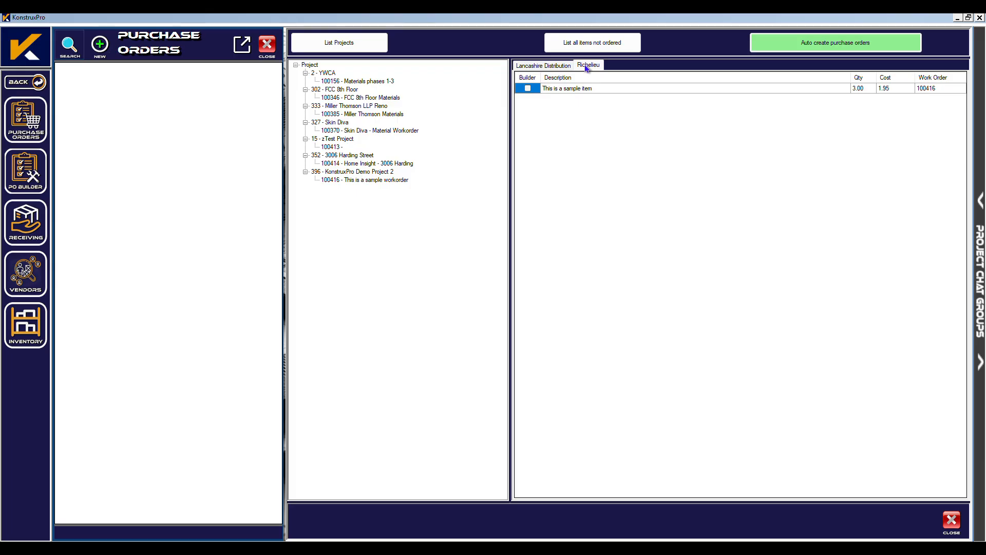
pyautogui.click(538, 66)
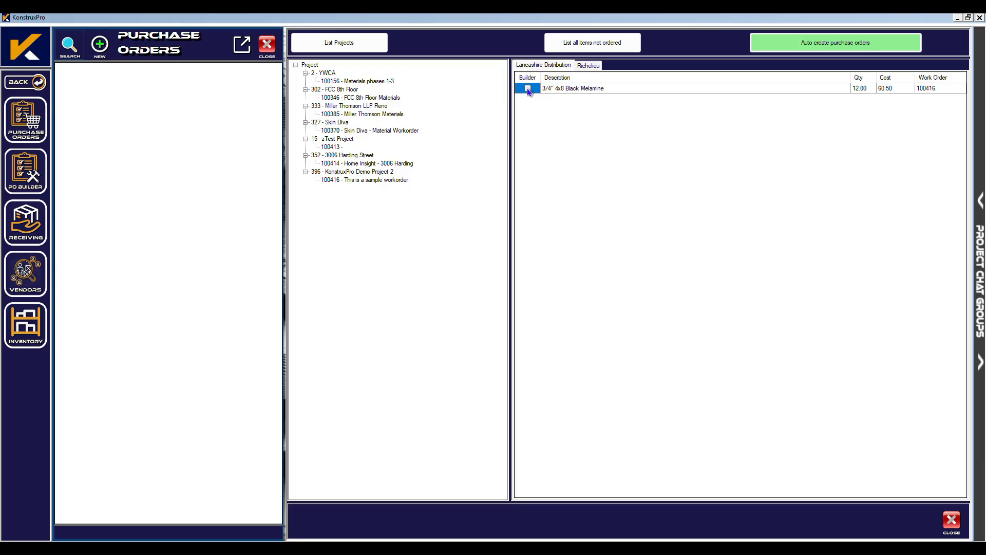
pyautogui.click(579, 66)
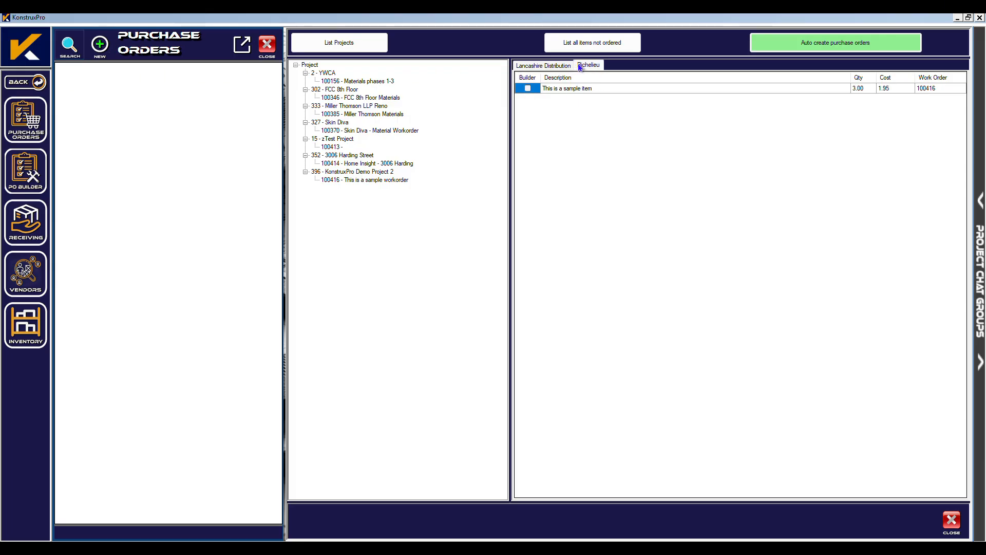
pyautogui.click(528, 90)
pyautogui.click(556, 71)
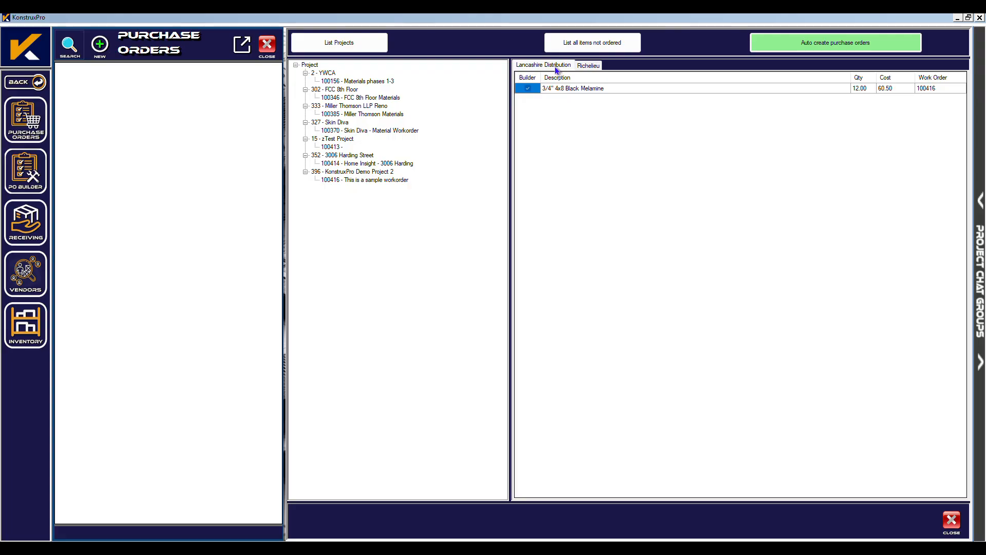
# Auto-create purchase orders 801965 for Lancashire Distribution and 801966 for Richelieu.
pyautogui.click(797, 46)
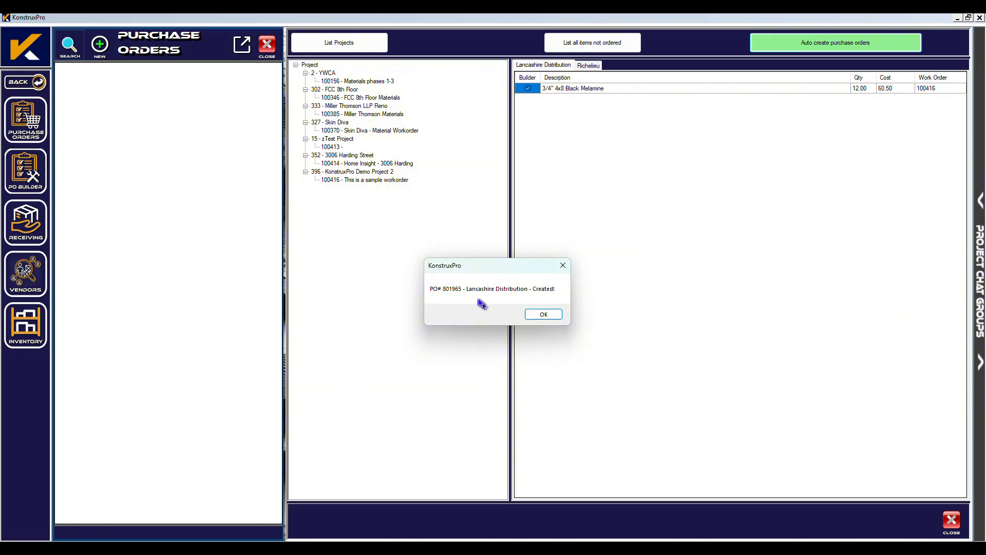
pyautogui.click(543, 315)
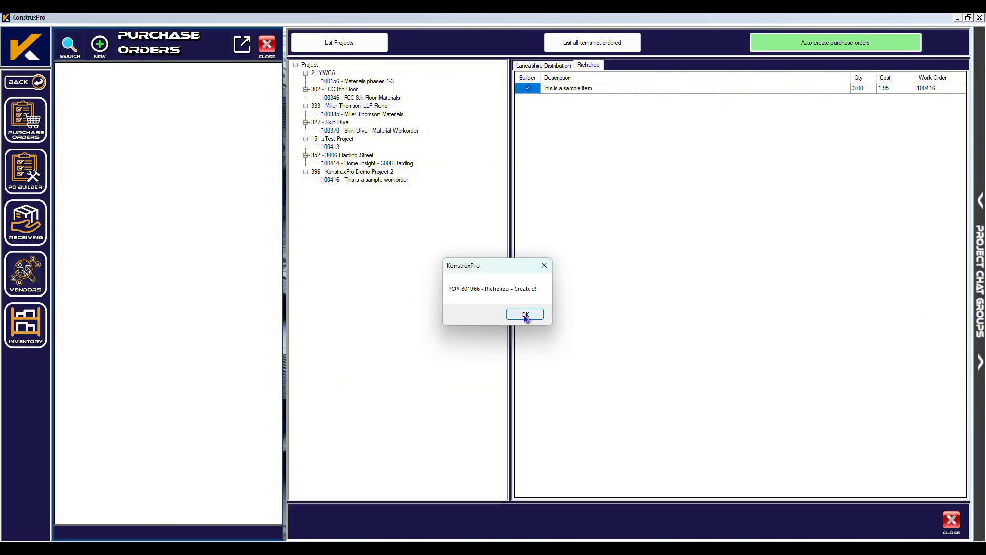
pyautogui.click(525, 315)
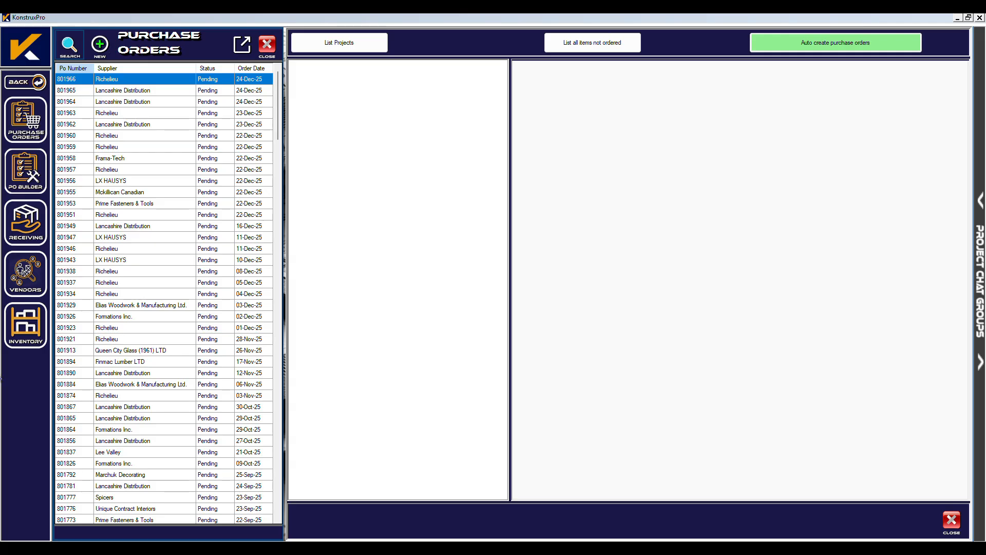
# Print-preview Richelieu PO 801966 full screen, accepting its status change to Open.
pyautogui.doubleClick(119, 82)
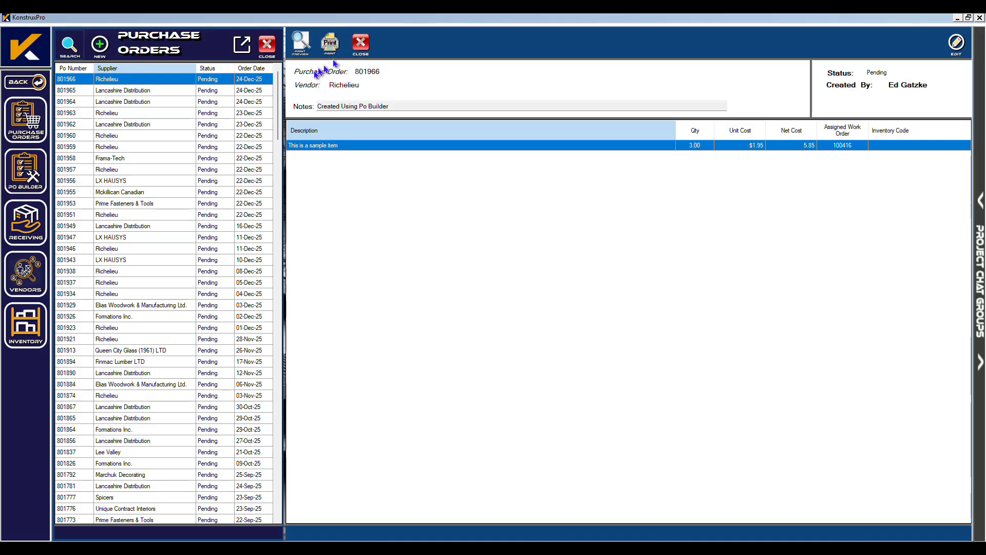
pyautogui.click(327, 43)
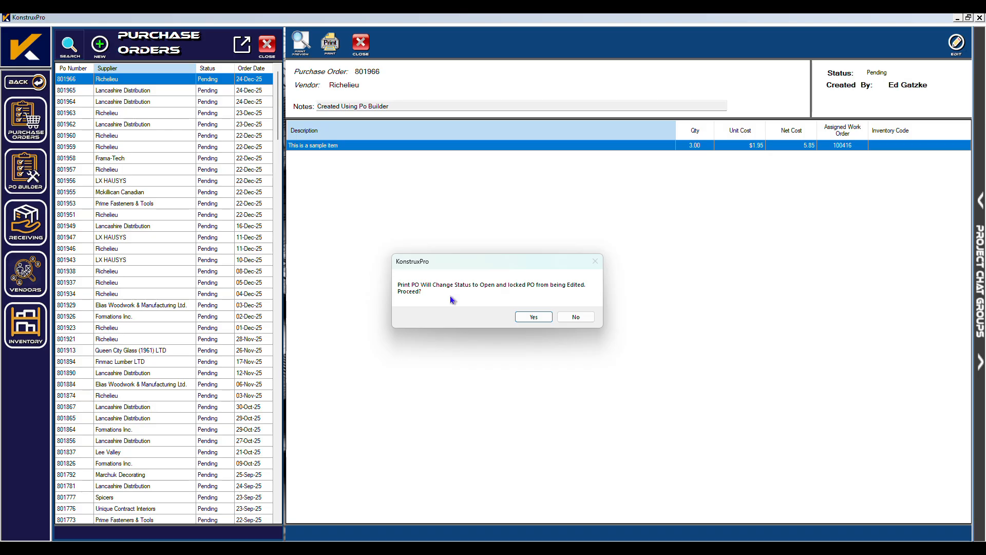
pyautogui.click(533, 317)
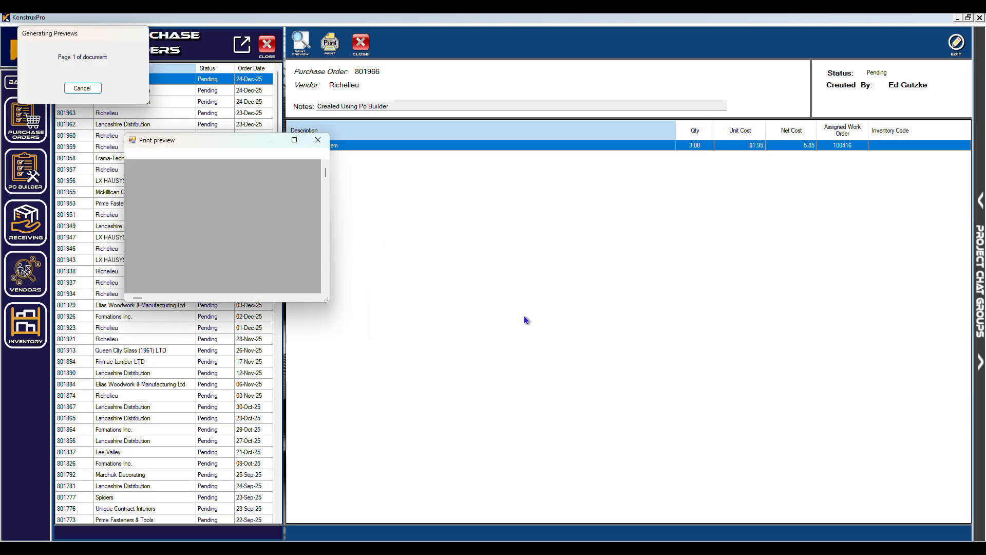
pyautogui.click(294, 139)
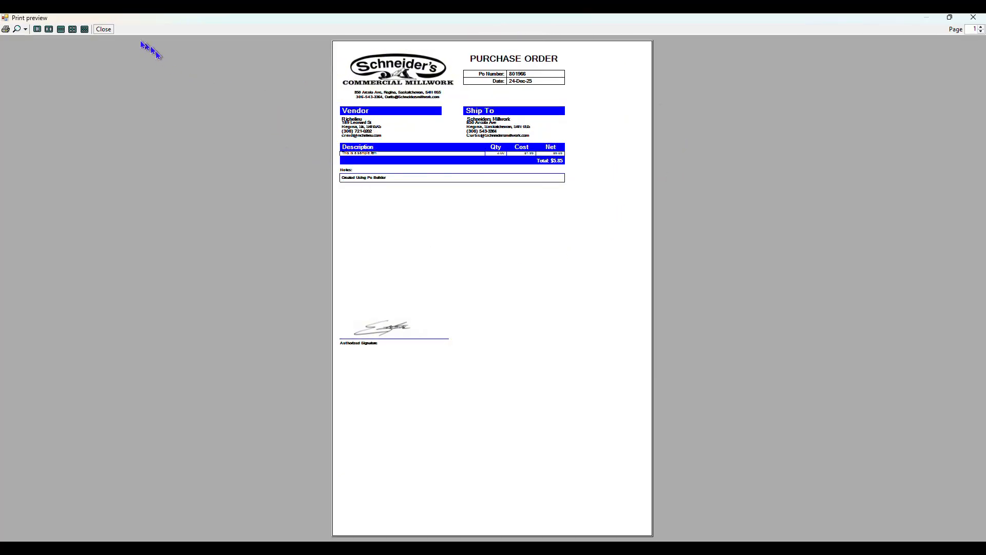
# Close the purchase order print preview, details and list.
pyautogui.click(103, 29)
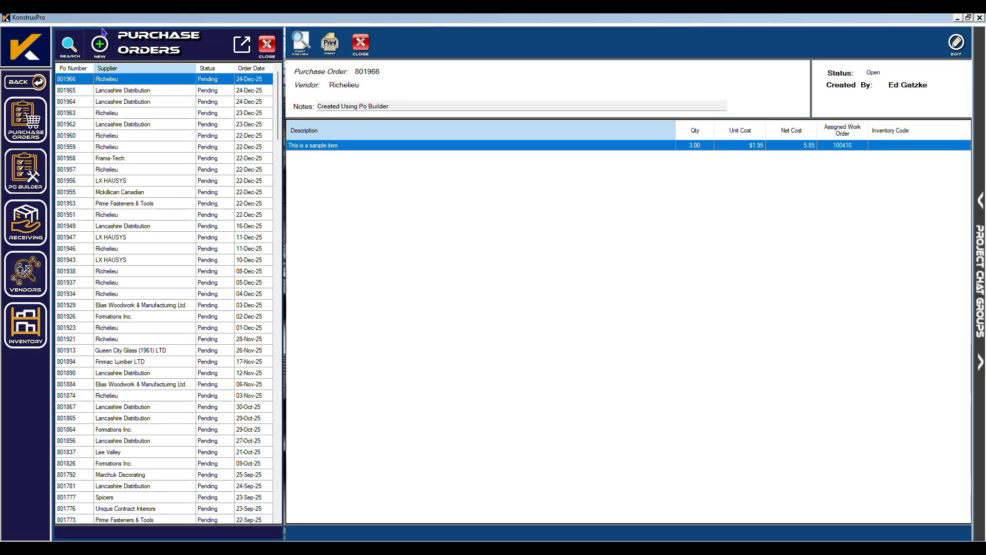
pyautogui.click(271, 46)
pyautogui.click(271, 46)
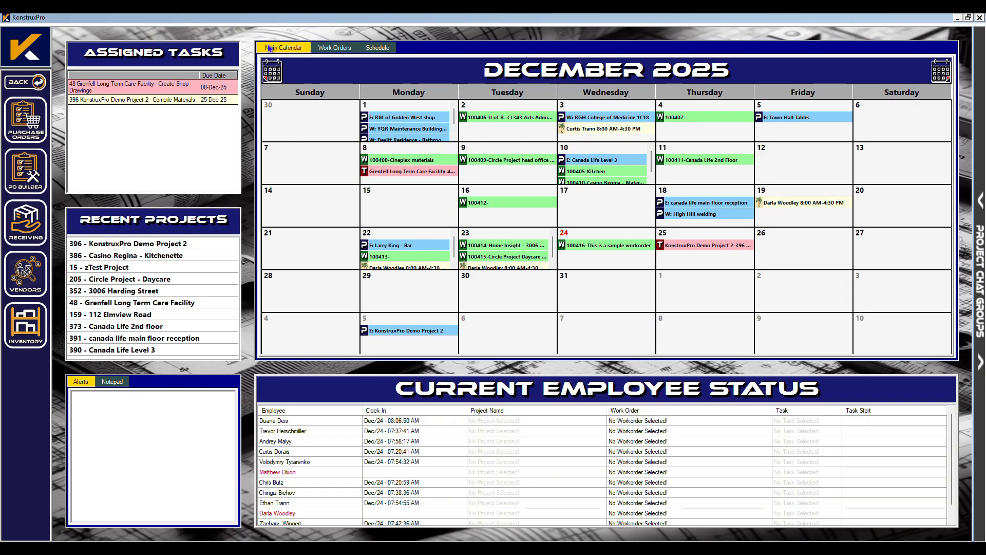
# Reopen KonstruxPro Demo Project 2 and check the Order Materials and Site Measure milestones.
pyautogui.click(124, 246)
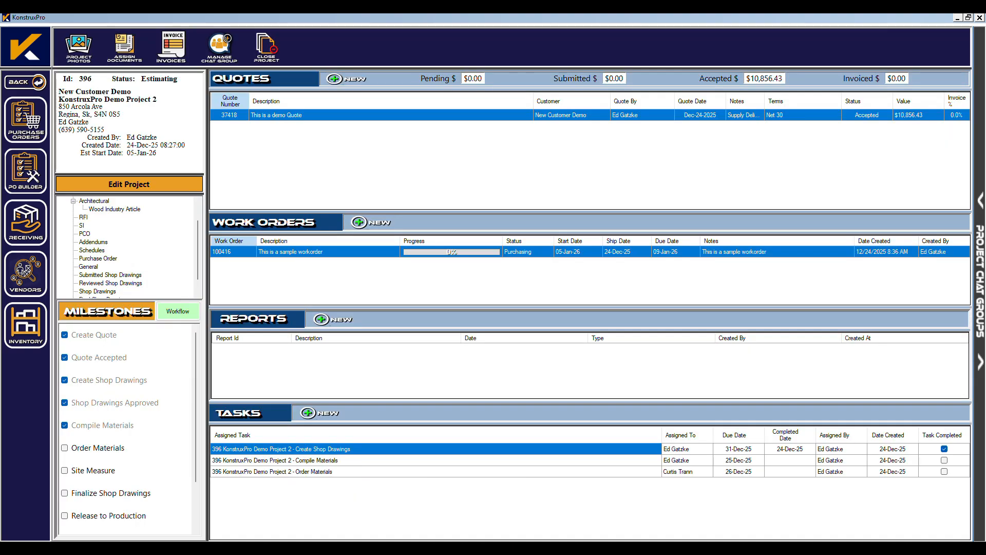
pyautogui.click(65, 447)
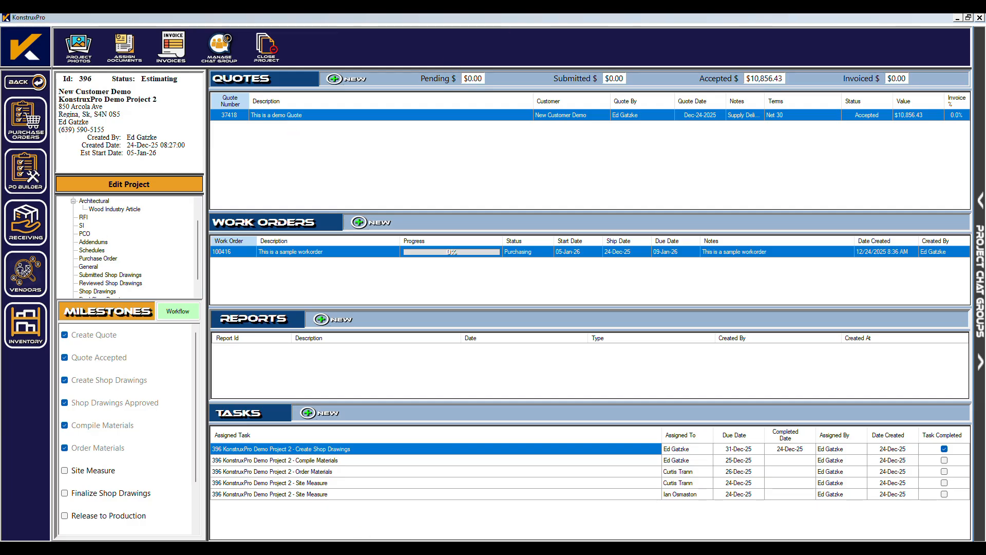
pyautogui.click(65, 471)
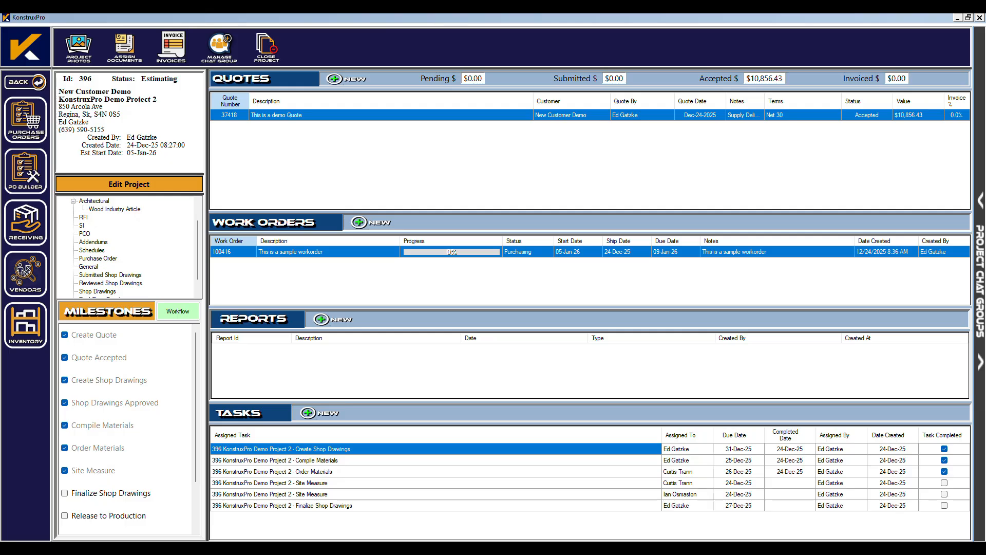
# On work order 100416's Products list, start a row with quantity 1, item 1, 'Island'.
pyautogui.doubleClick(267, 252)
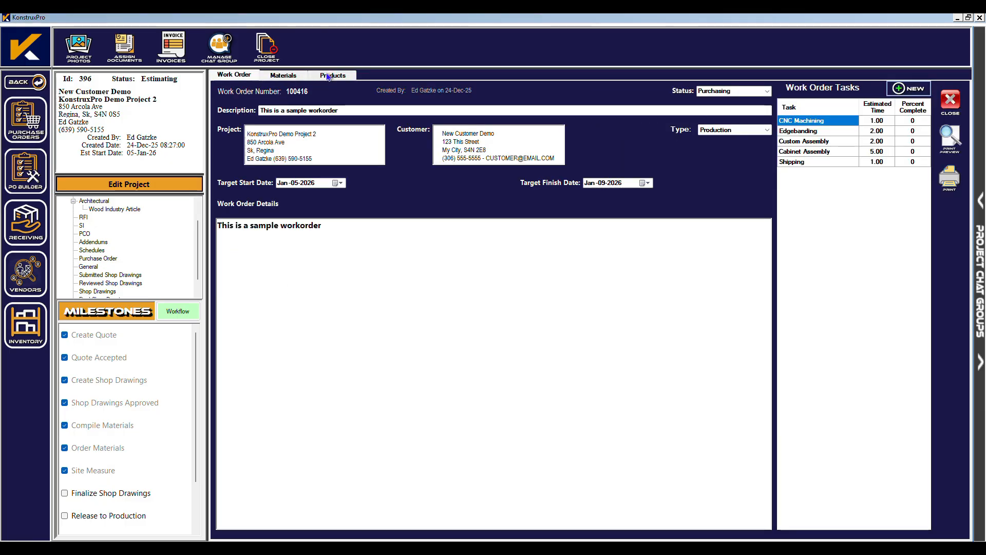
pyautogui.click(327, 76)
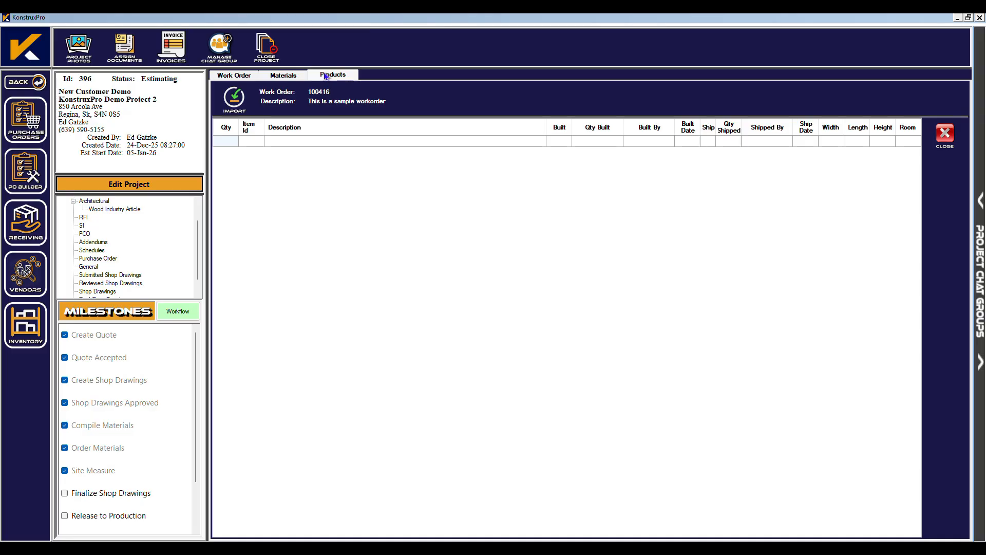
pyautogui.click(226, 142)
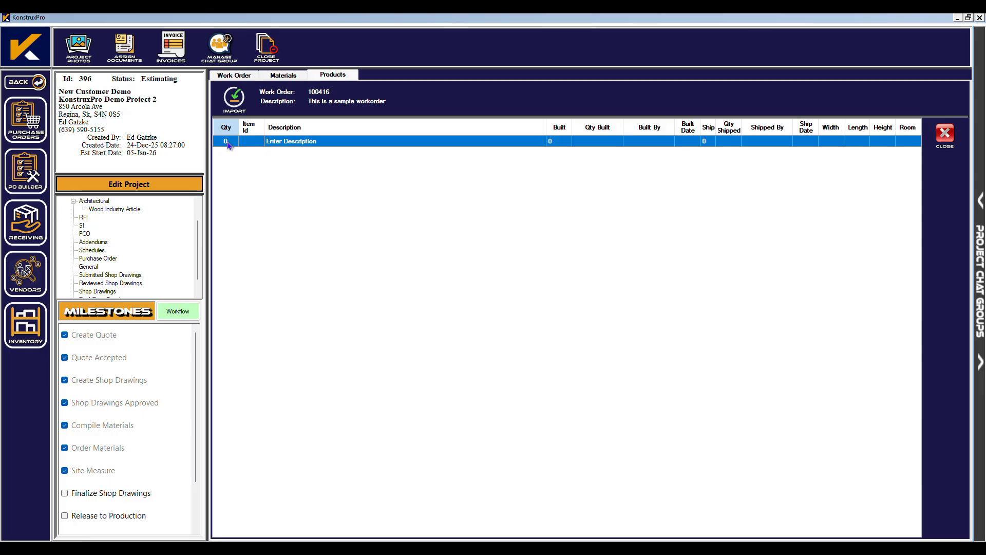
pyautogui.write('1')
pyautogui.click(248, 145)
pyautogui.click(259, 142)
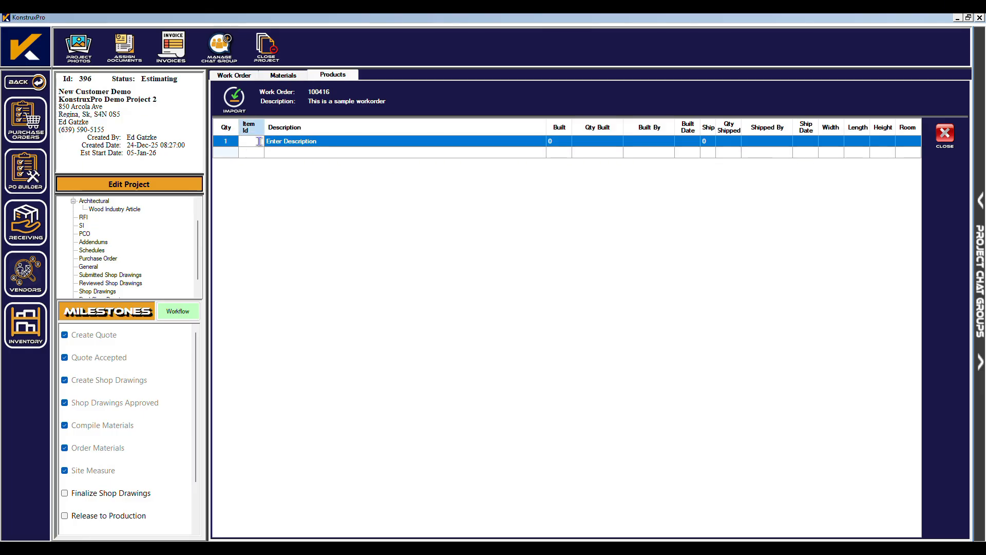
pyautogui.write('1')
pyautogui.click(300, 144)
pyautogui.click(301, 143)
pyautogui.write('I')
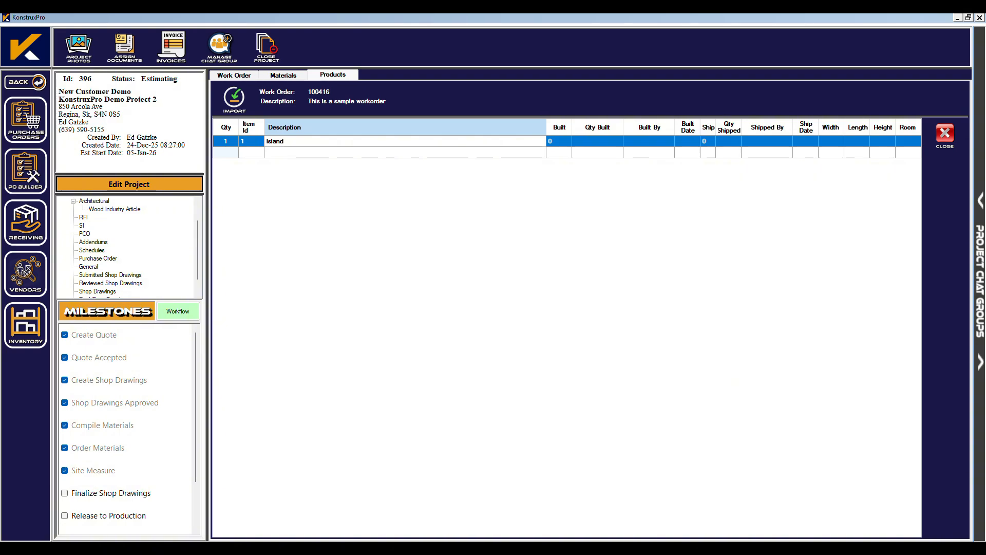
pyautogui.write('sland')
# Size the Island product 600 × 1200 × 915 and assign it to the Kitchen room.
pyautogui.click(832, 140)
pyautogui.click(832, 140)
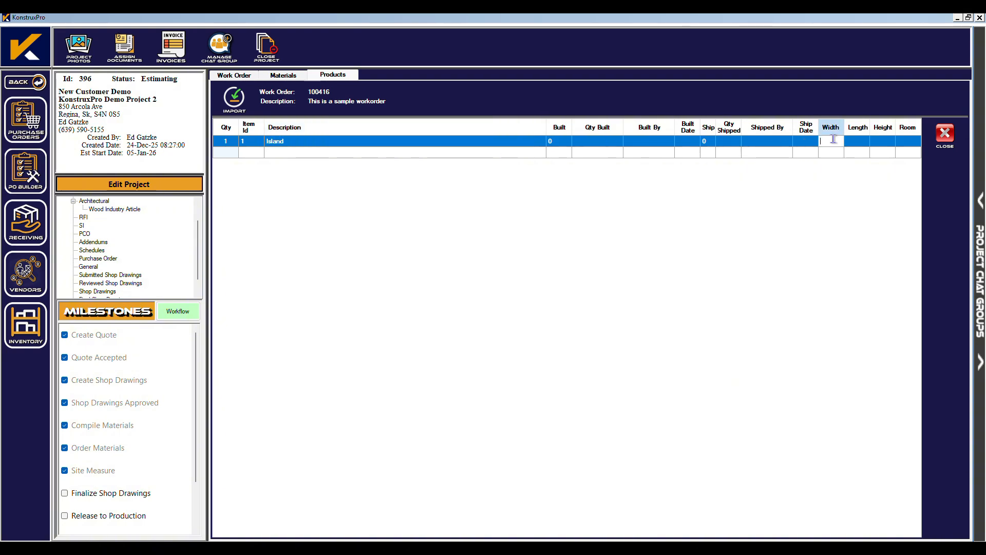
pyautogui.write('1200')
pyautogui.press('Tab')
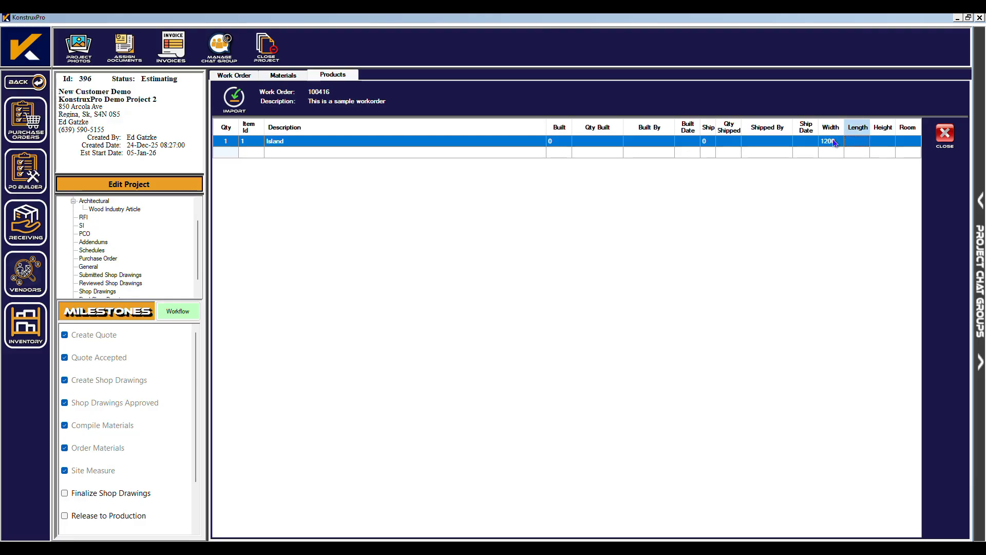
pyautogui.click(833, 140)
pyautogui.write('600')
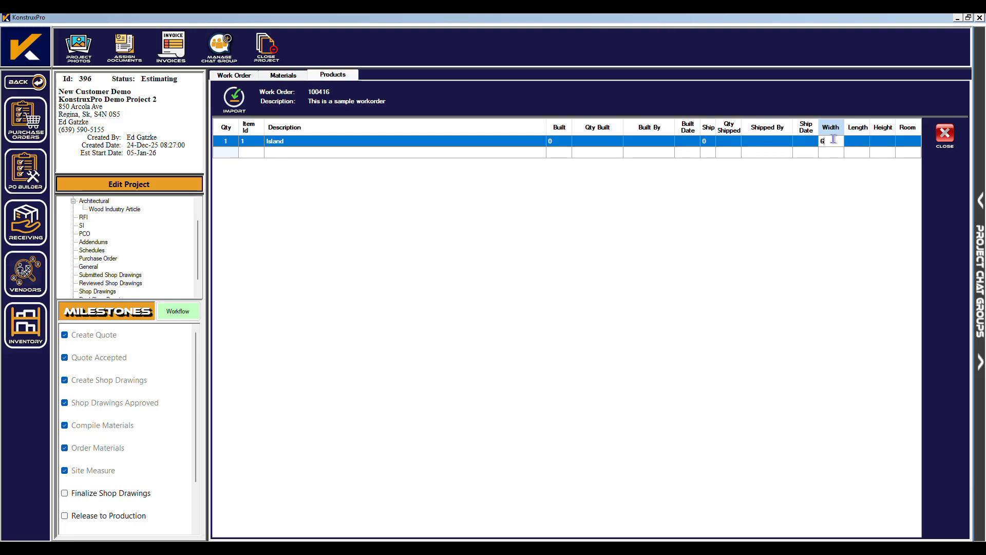
pyautogui.press('Tab')
pyautogui.write('1200')
pyautogui.press('Tab')
pyautogui.write('9')
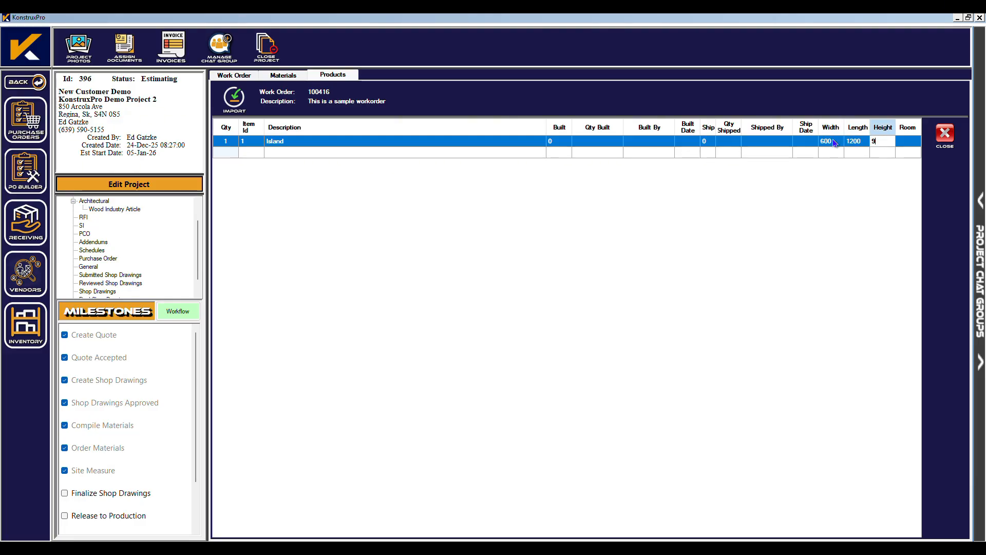
pyautogui.write('15')
pyautogui.press('Tab')
pyautogui.write('Kitchen')
pyautogui.press('Tab')
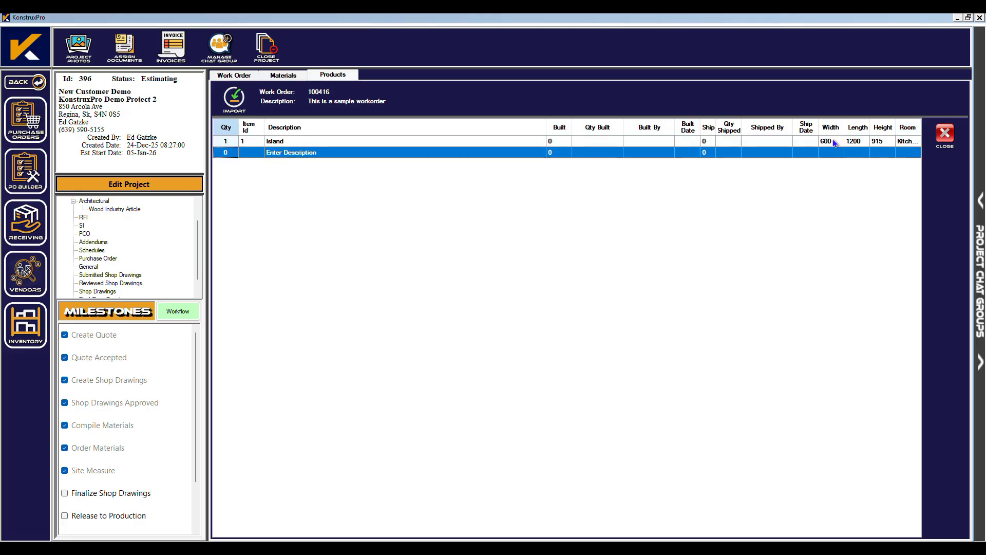
# Add a second product, item 2 'Pantry', in the Kitchen room.
pyautogui.click(252, 157)
pyautogui.write('2')
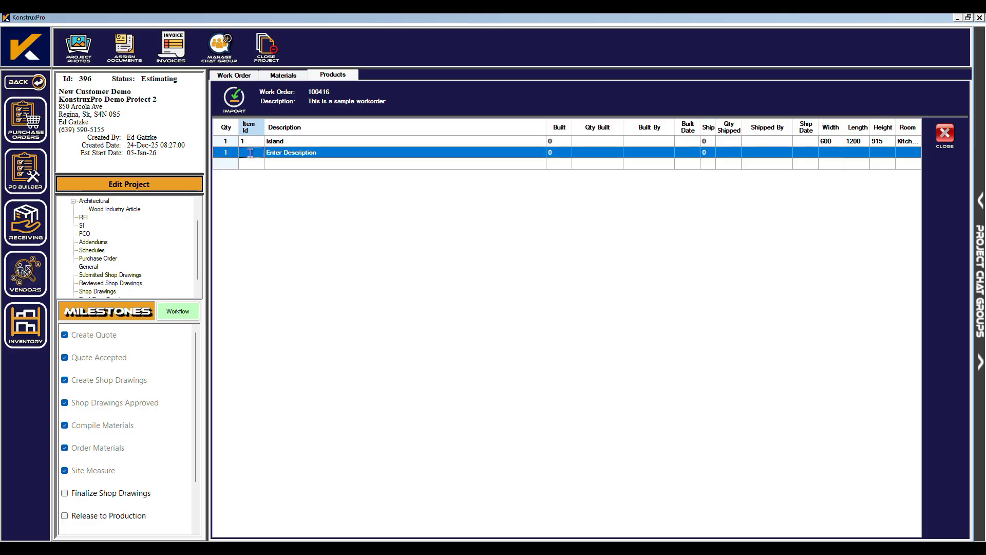
pyautogui.press('Tab')
pyautogui.write('Pantr')
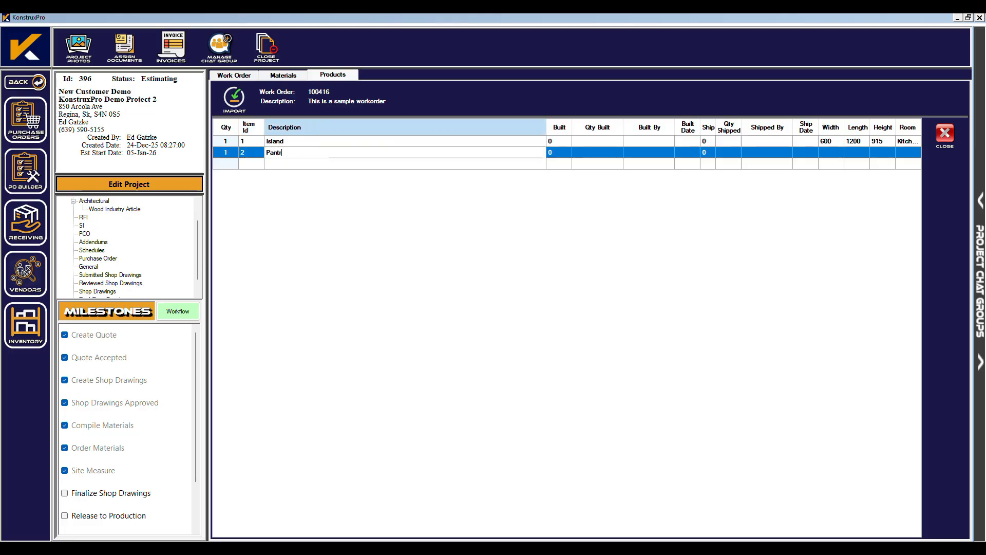
pyautogui.press('Tab')
pyautogui.press('Tab')
pyautogui.press('Tab')
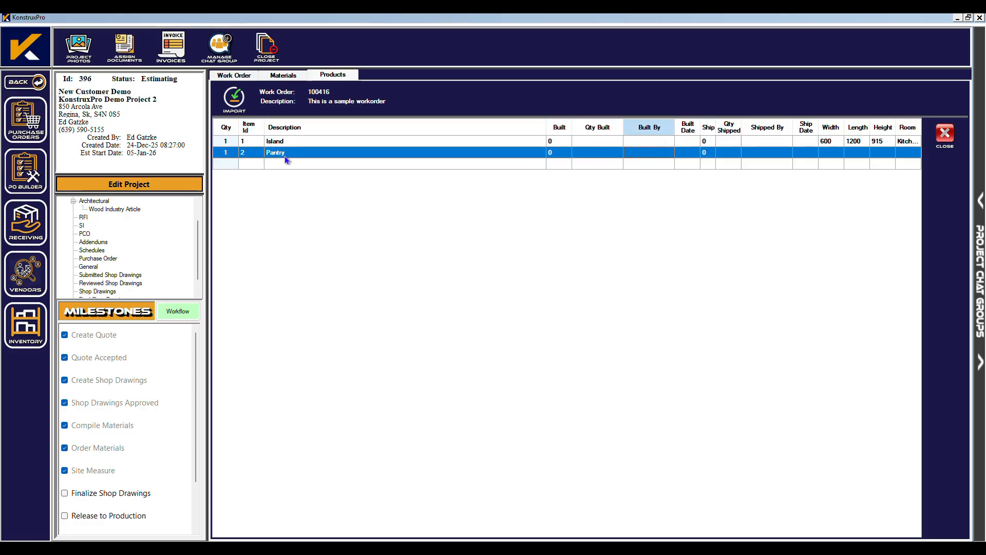
pyautogui.click(909, 153)
pyautogui.write('Kitchen')
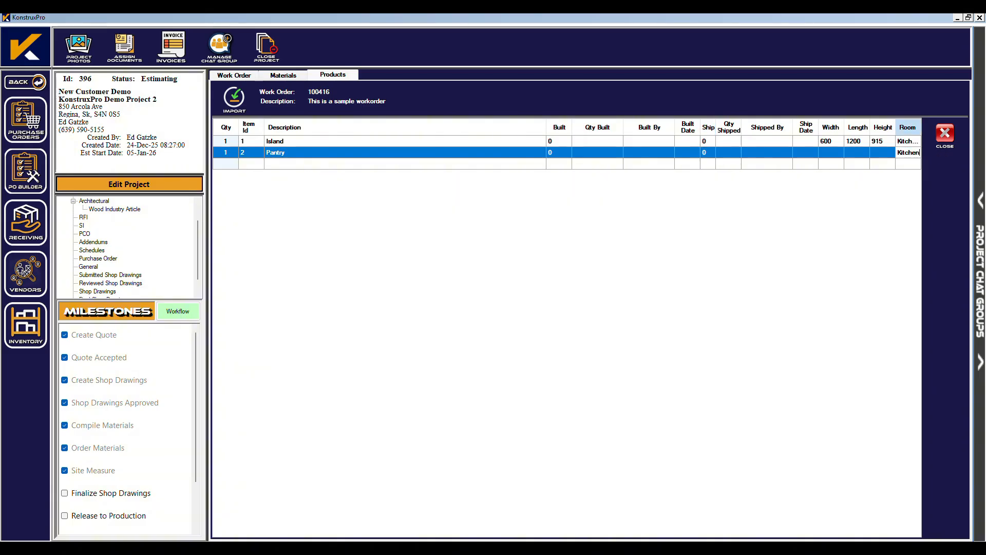
pyautogui.press('Return')
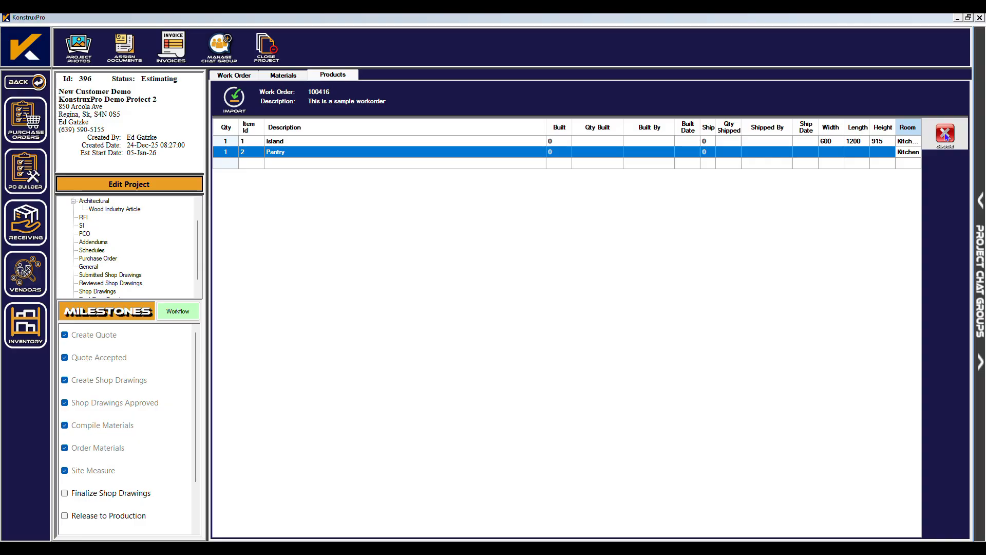
# Change work order 100416 to Ready, check Finalize Shop Drawings, and close the work order.
pyautogui.click(237, 75)
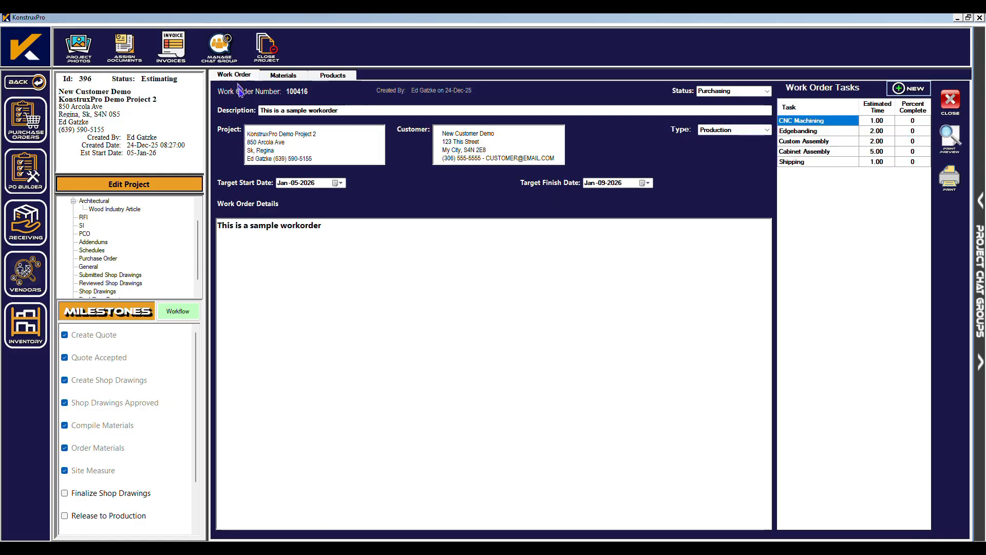
pyautogui.click(767, 90)
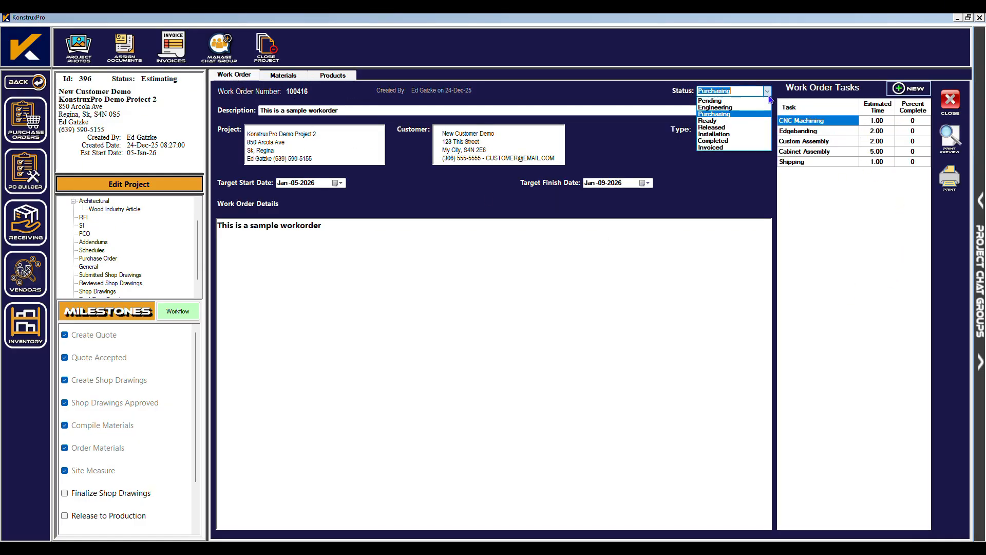
pyautogui.click(711, 121)
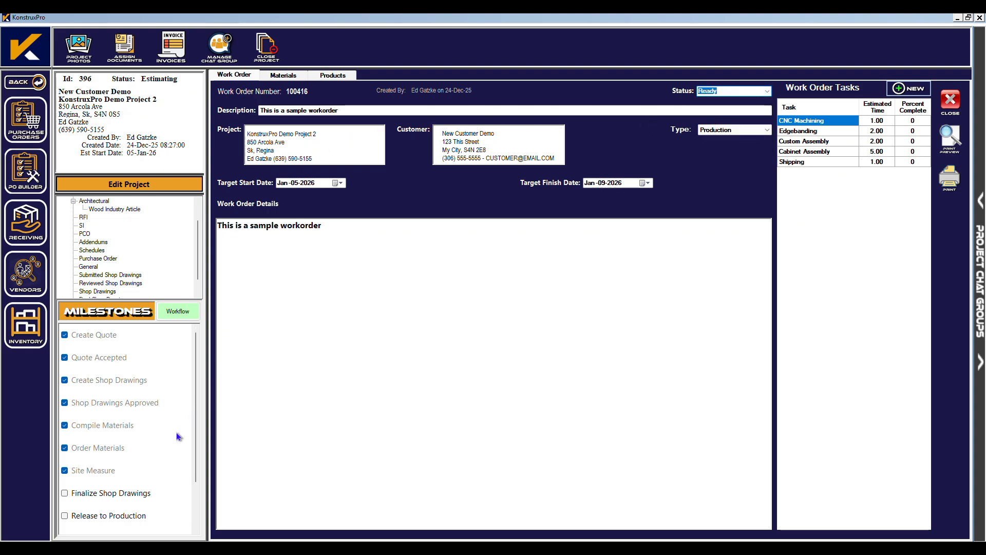
pyautogui.click(65, 494)
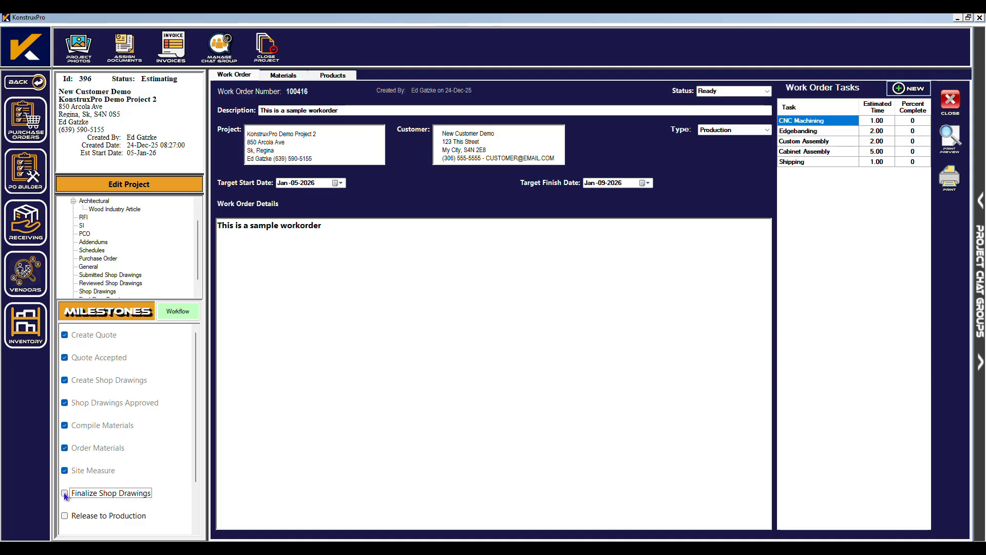
pyautogui.click(64, 493)
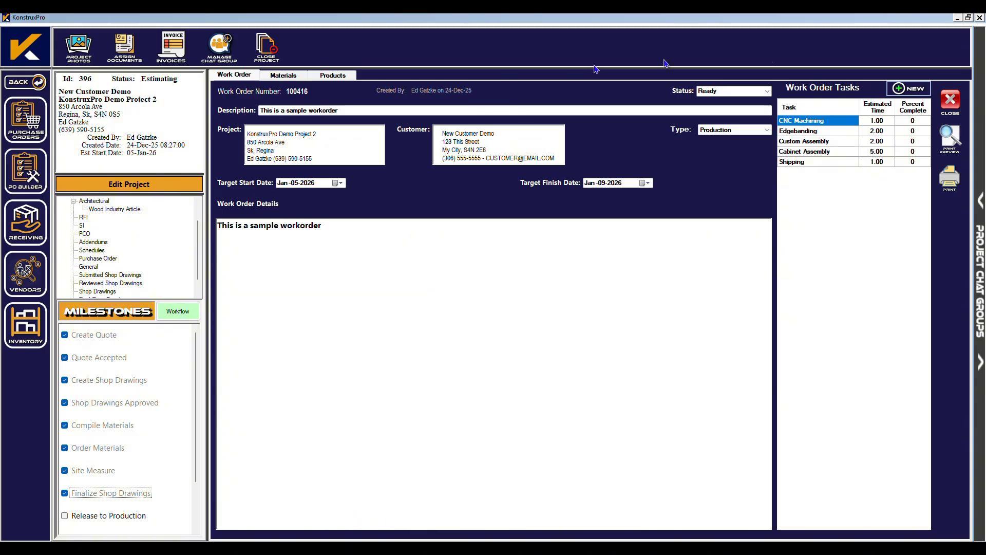
pyautogui.click(954, 106)
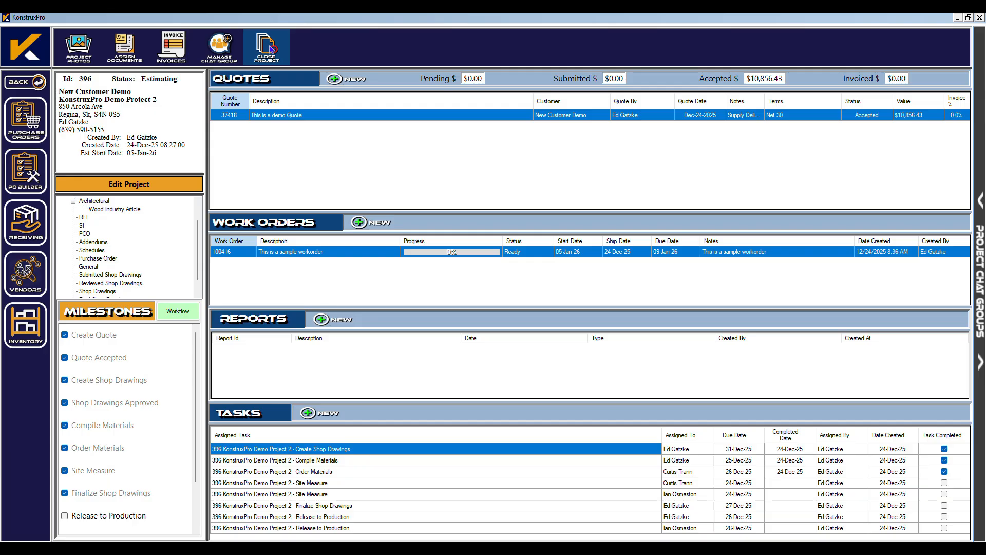
# Close the project and start a new production schedule showing Demo Project 2's work order 100416.
pyautogui.click(267, 47)
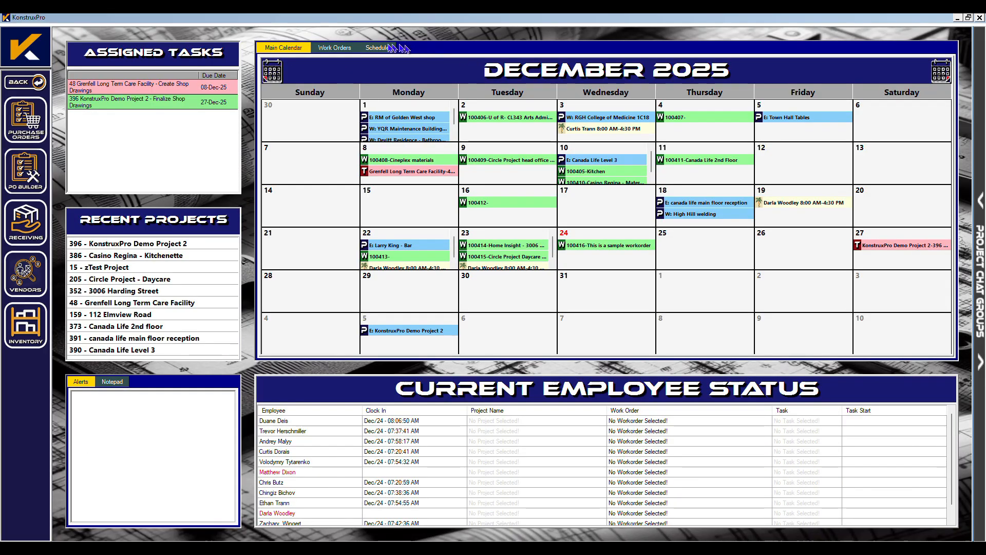
pyautogui.click(369, 48)
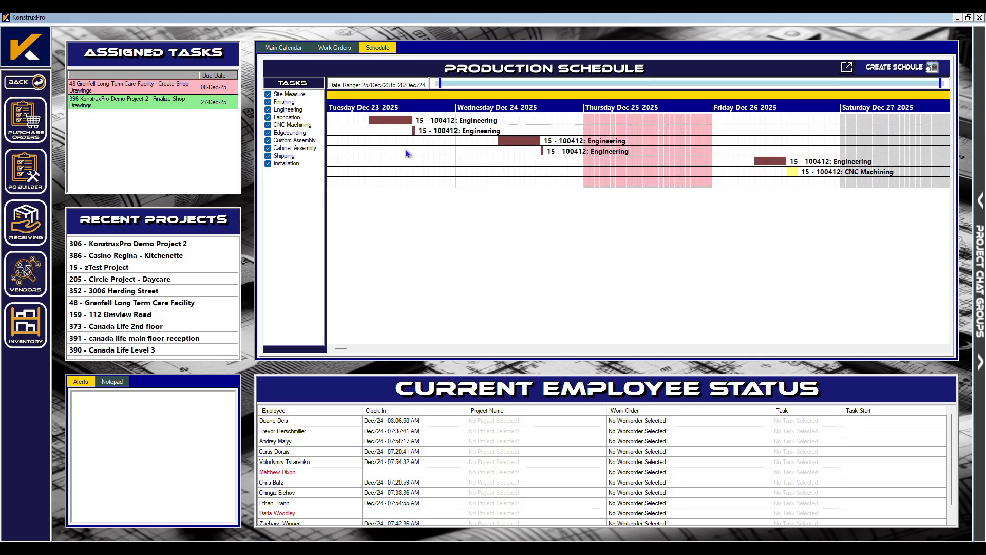
pyautogui.click(887, 70)
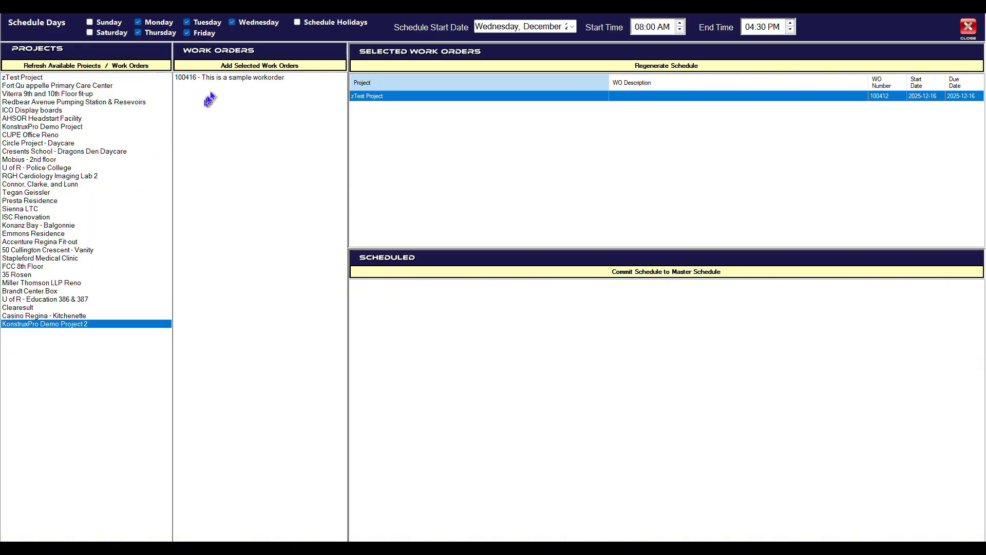
# Add work order 100416, generate the schedule, and commit it to the master schedule.
pyautogui.click(220, 81)
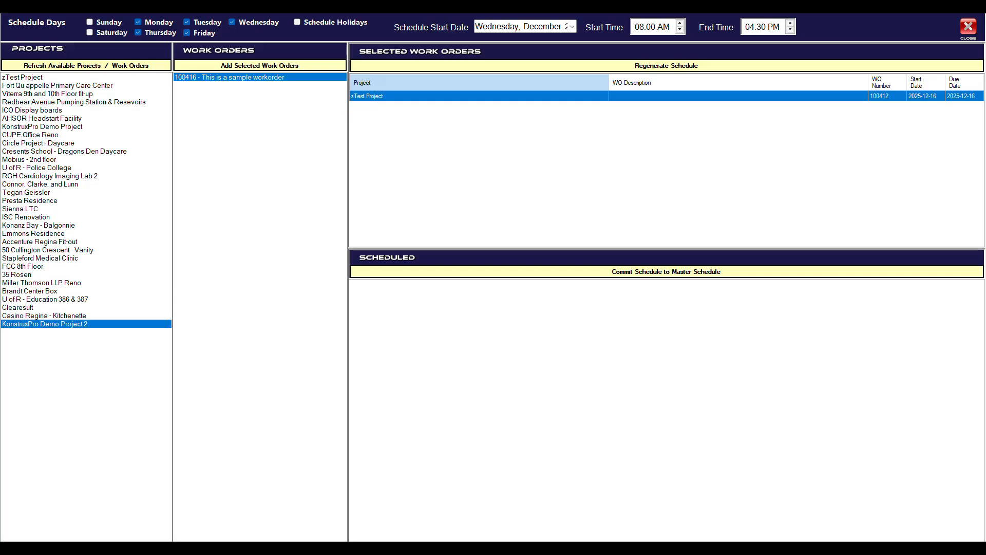
pyautogui.click(304, 66)
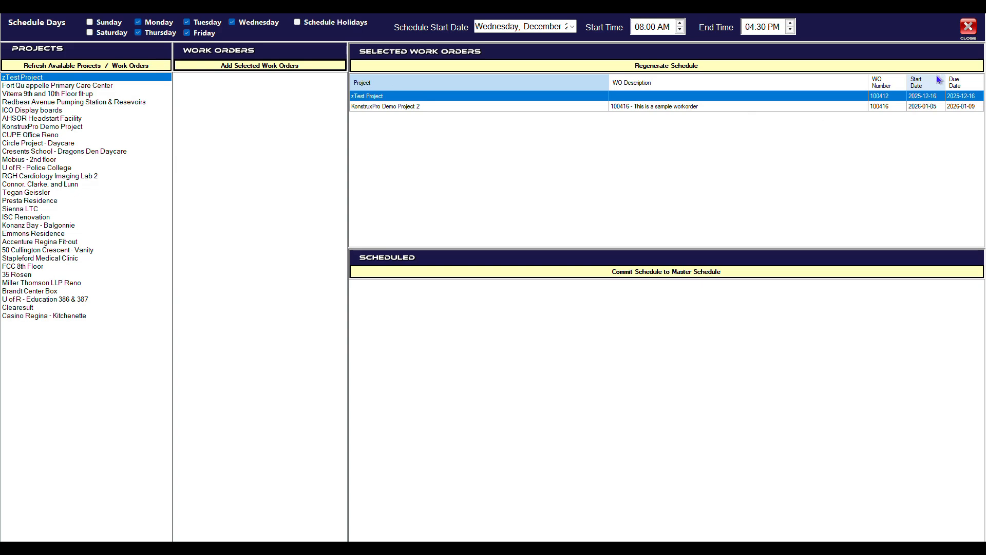
pyautogui.click(622, 69)
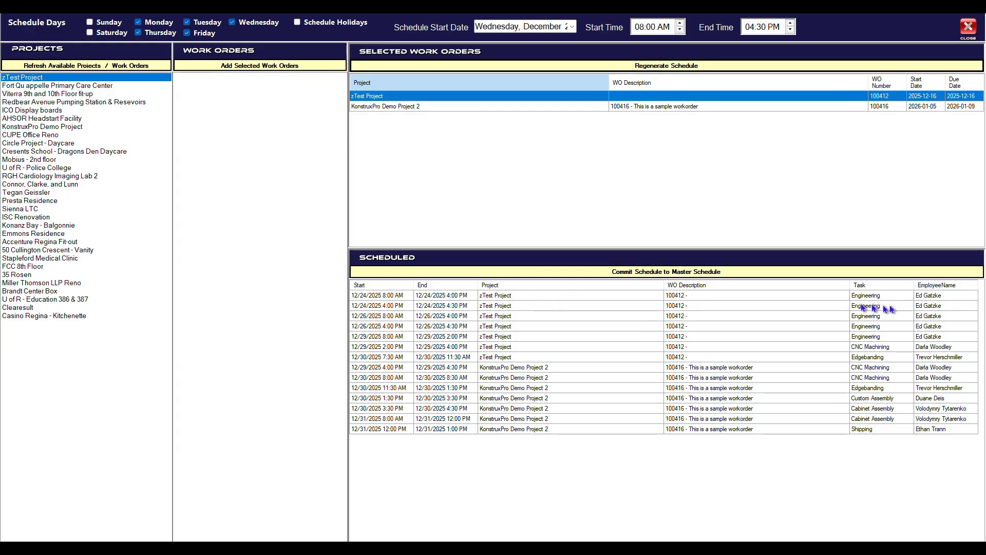
pyautogui.click(603, 276)
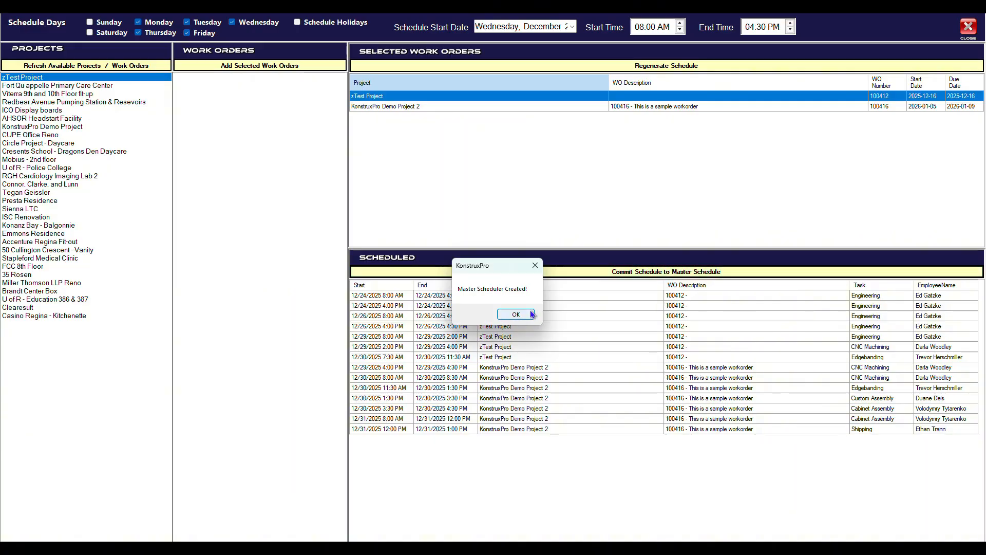
pyautogui.click(516, 314)
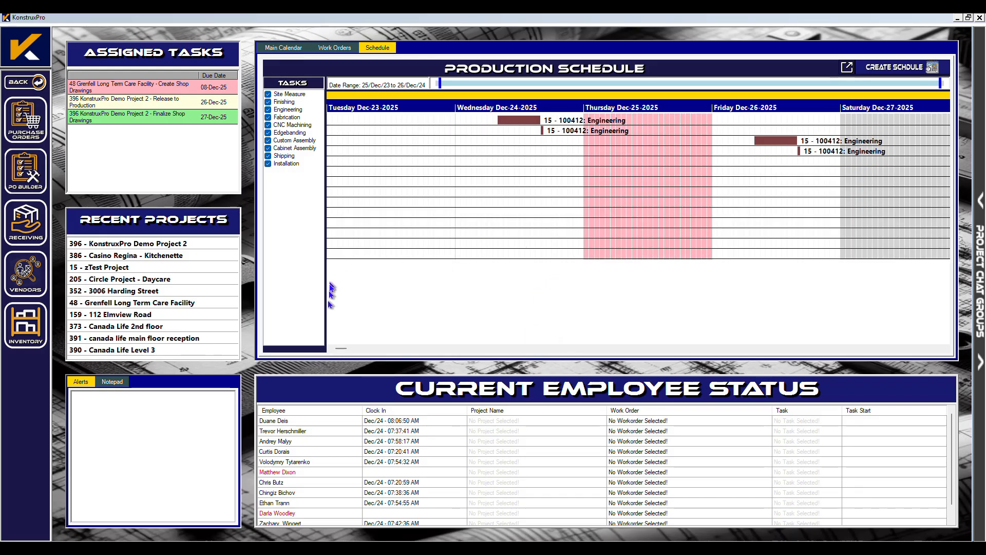
# Reopen project 396, KonstruxPro Demo Project 2, from Recent Projects.
pyautogui.moveTo(340, 349); pyautogui.dragTo(353, 350)
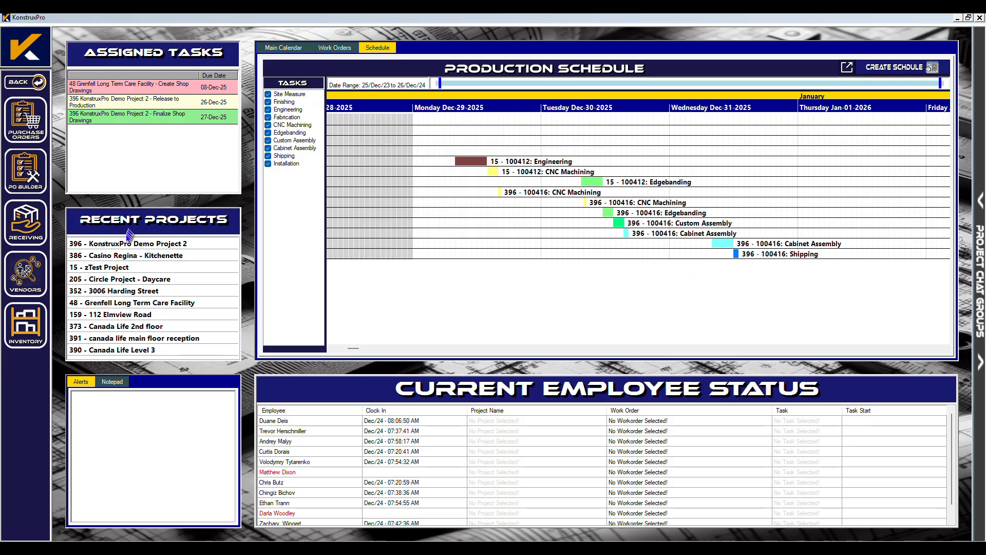
pyautogui.click(129, 246)
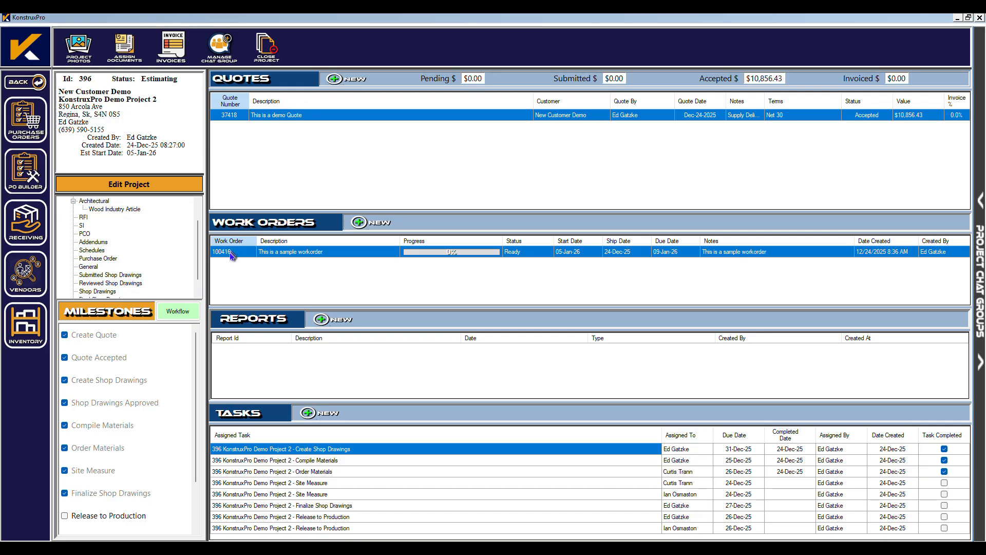
# Change work order 100416's status from Ready to Released.
pyautogui.doubleClick(232, 252)
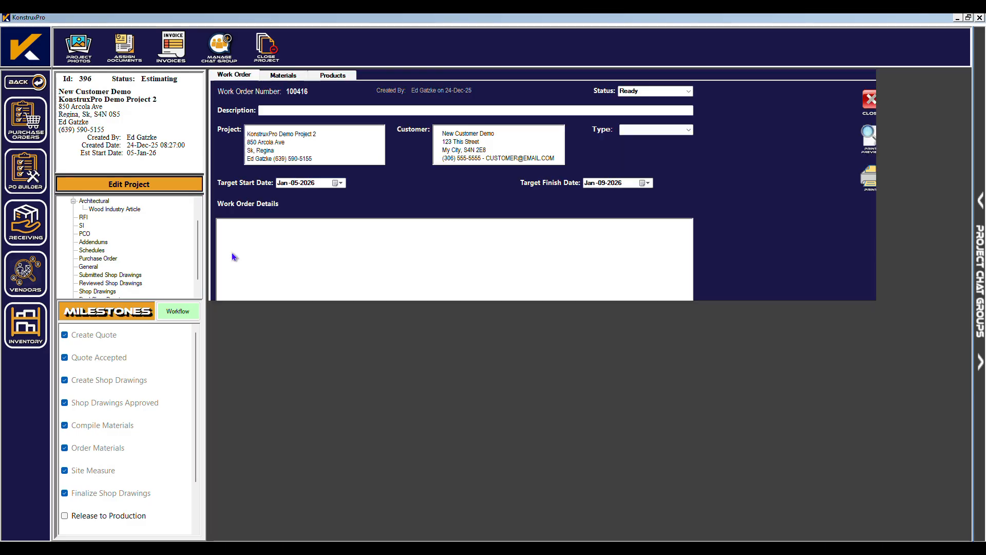
pyautogui.click(768, 91)
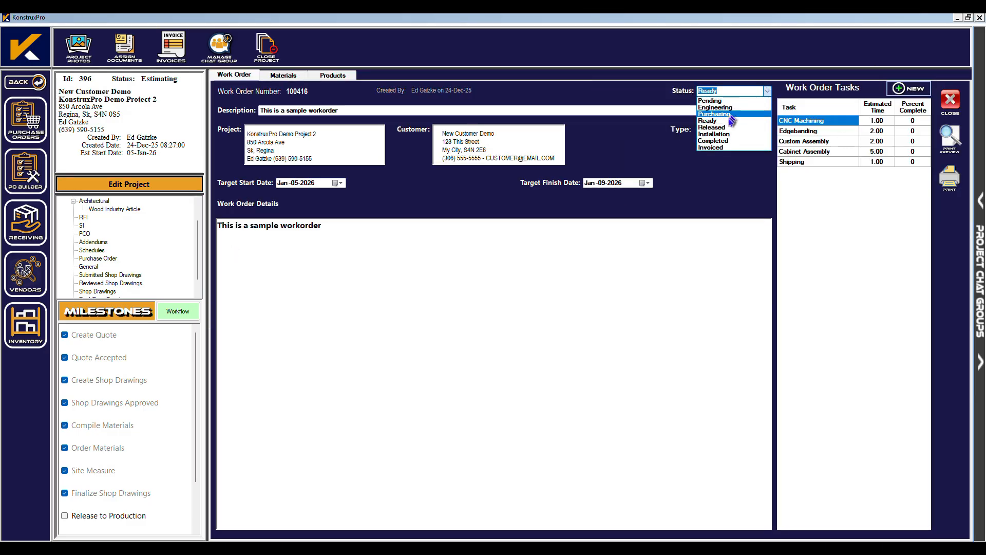
pyautogui.click(730, 128)
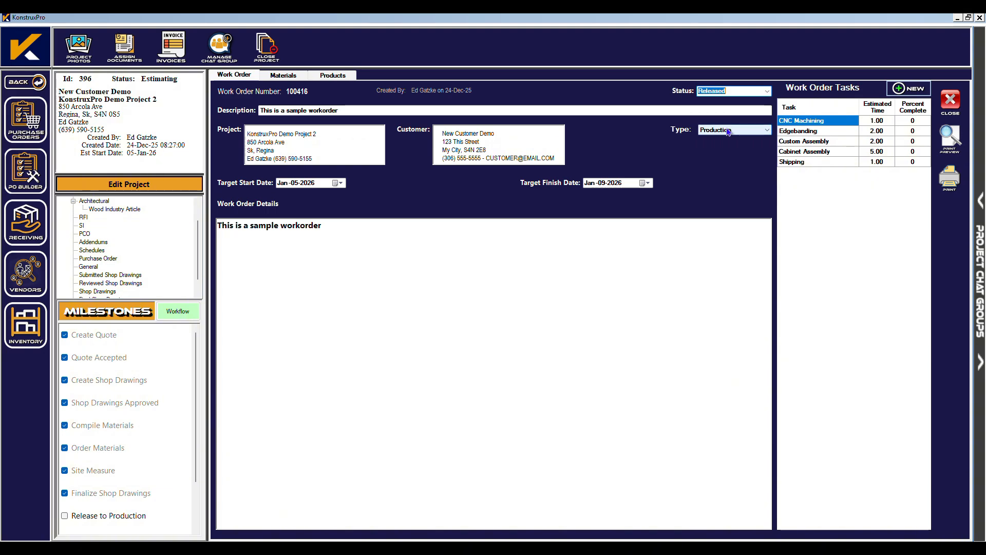
pyautogui.click(950, 100)
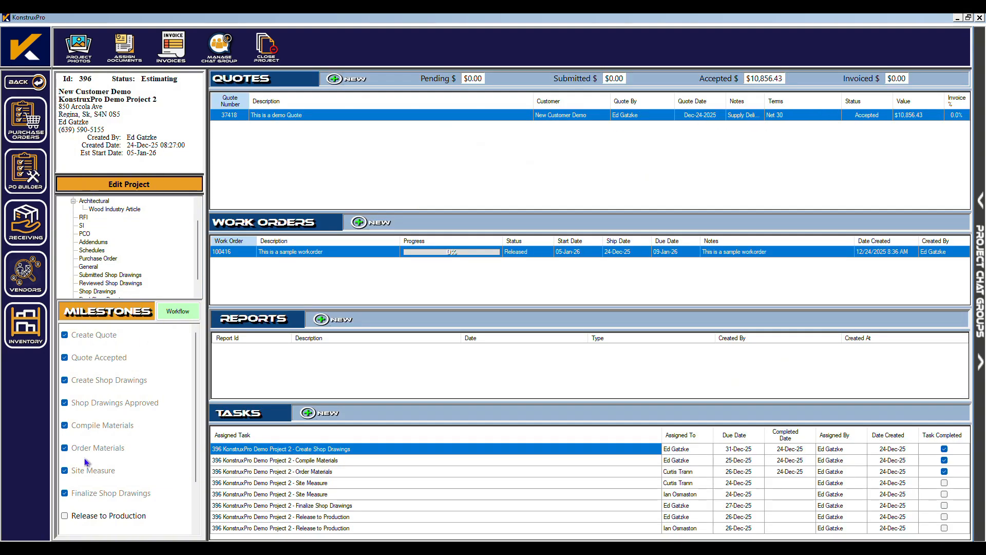
# Tick the Release to Production milestone, then close and reopen project 396.
pyautogui.click(65, 516)
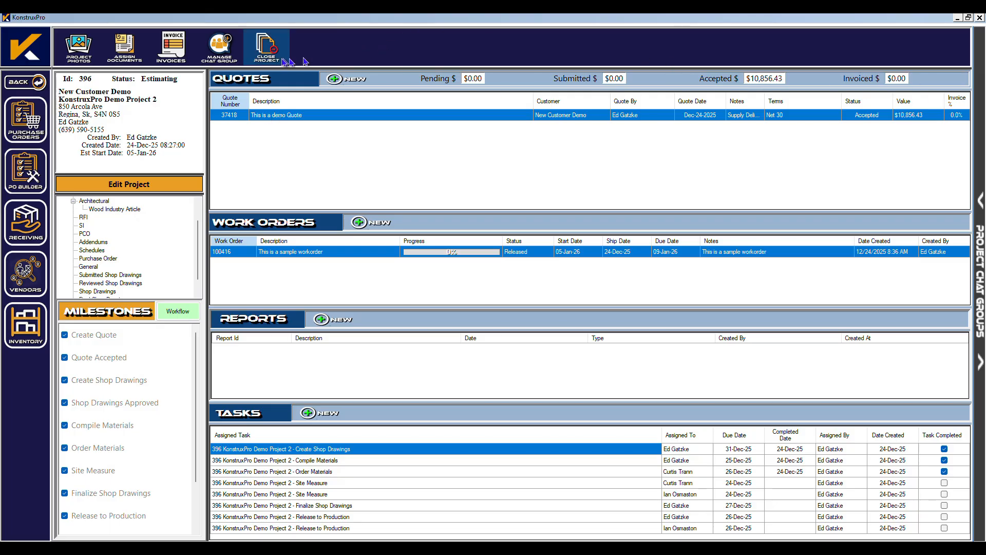
pyautogui.click(266, 47)
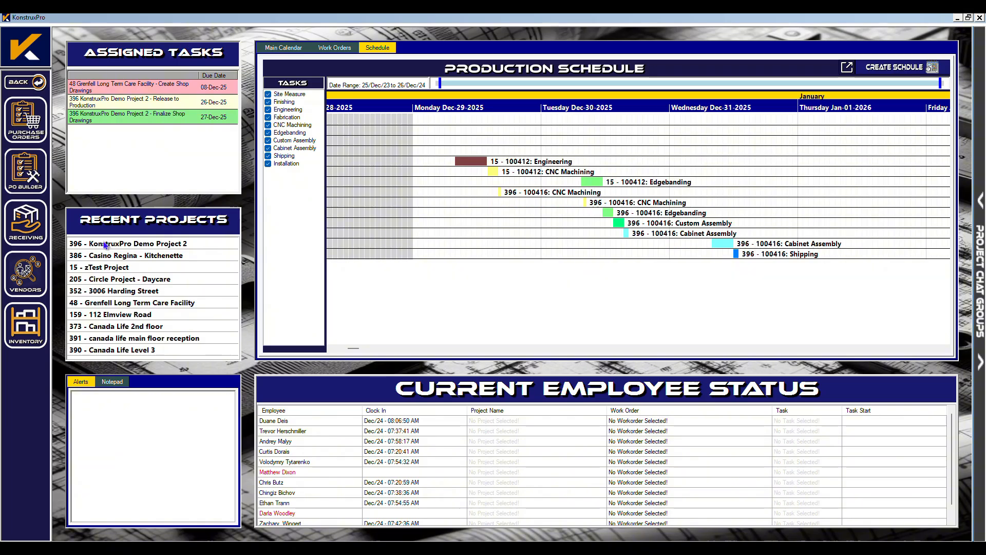
pyautogui.doubleClick(105, 244)
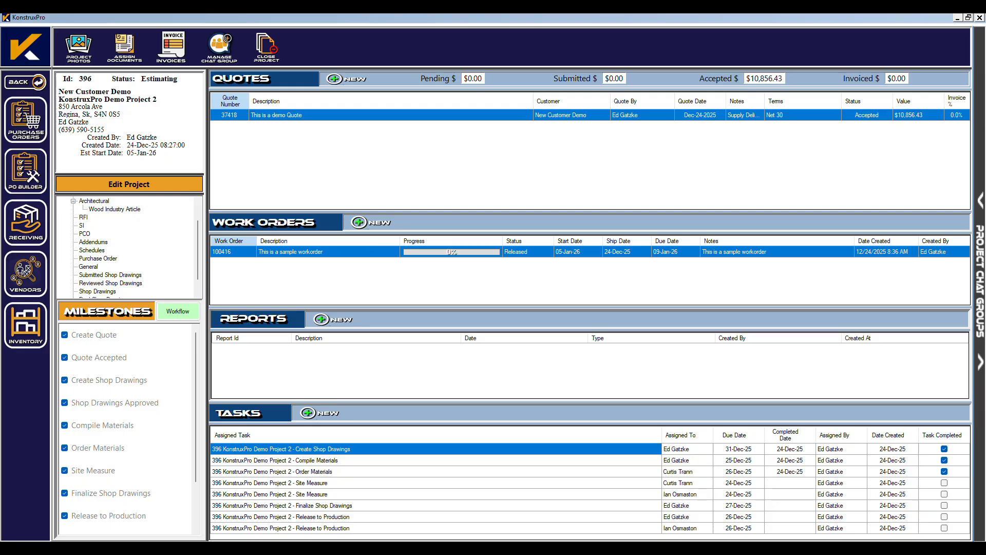
# Create new work order 100417 described as 'Sample Installation Workorder'.
pyautogui.click(370, 223)
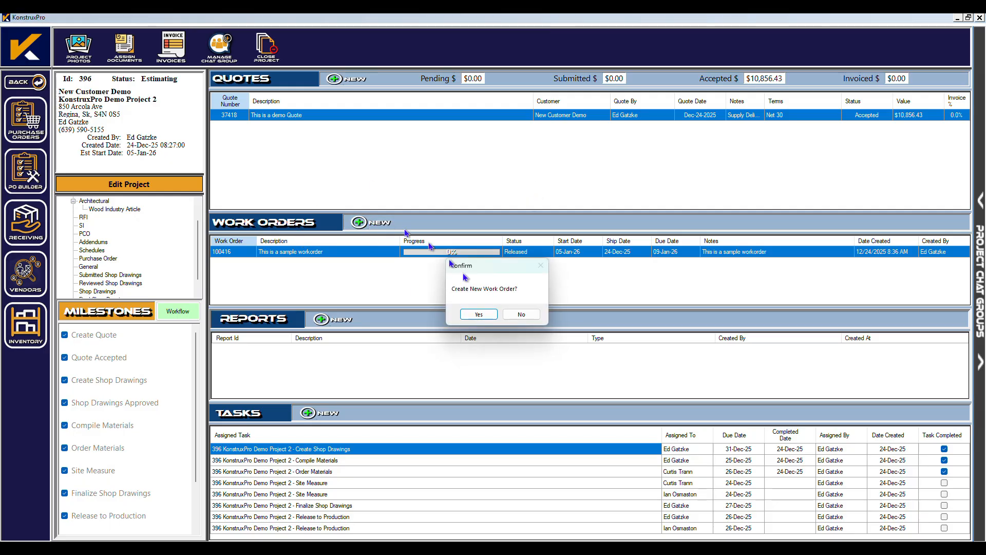
pyautogui.click(477, 315)
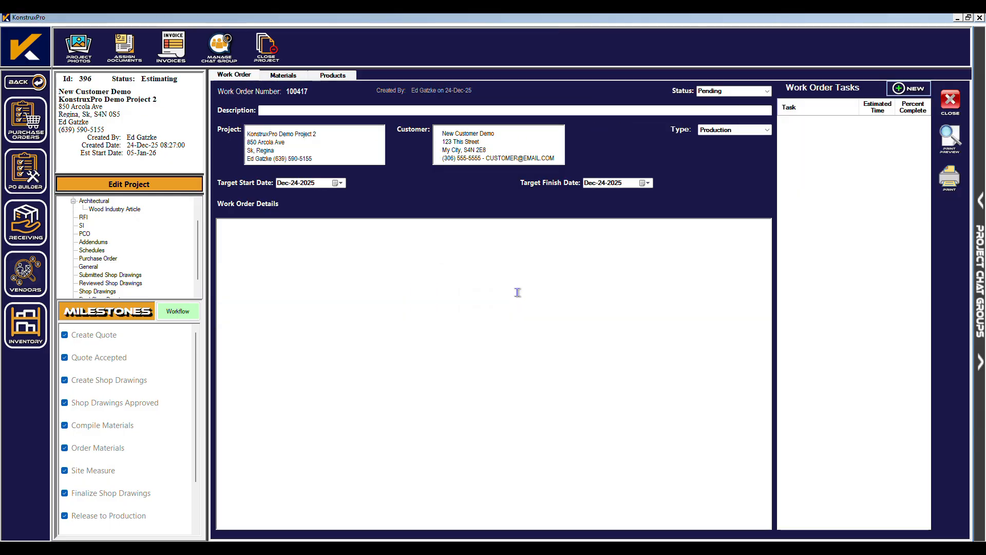
pyautogui.click(272, 110)
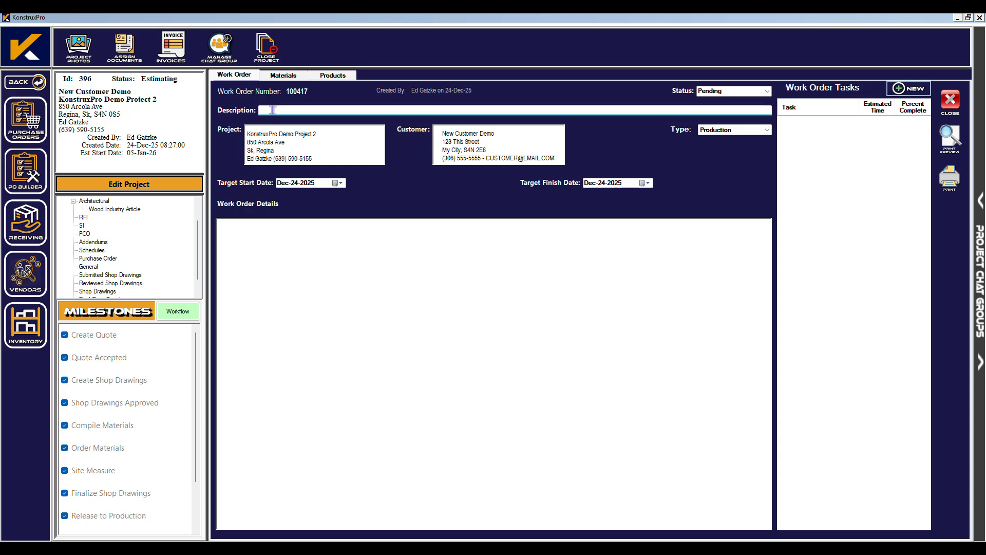
pyautogui.write('Sample Installation')
pyautogui.write('Workorder')
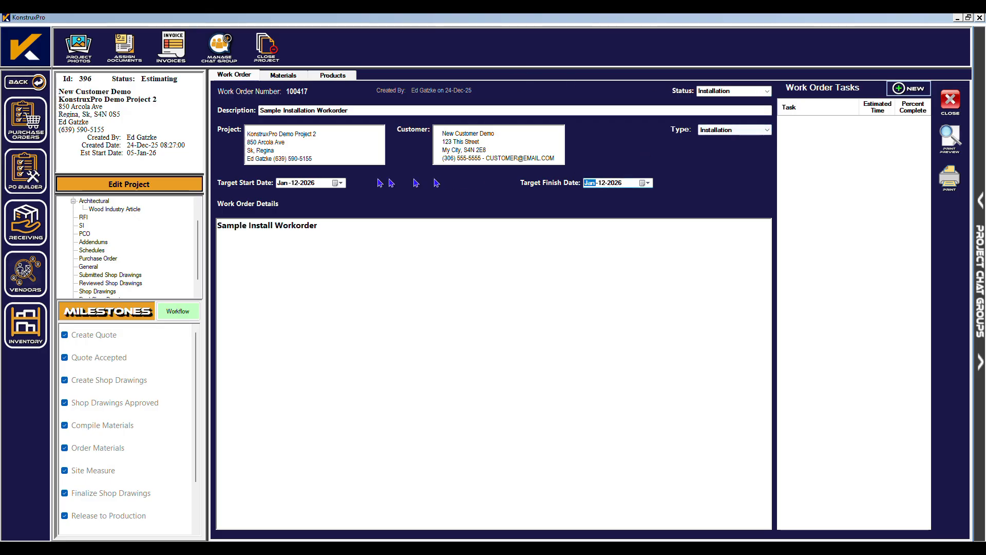
# Set the work order's target start and finish dates to Jan-12-2026.
pyautogui.click(339, 183)
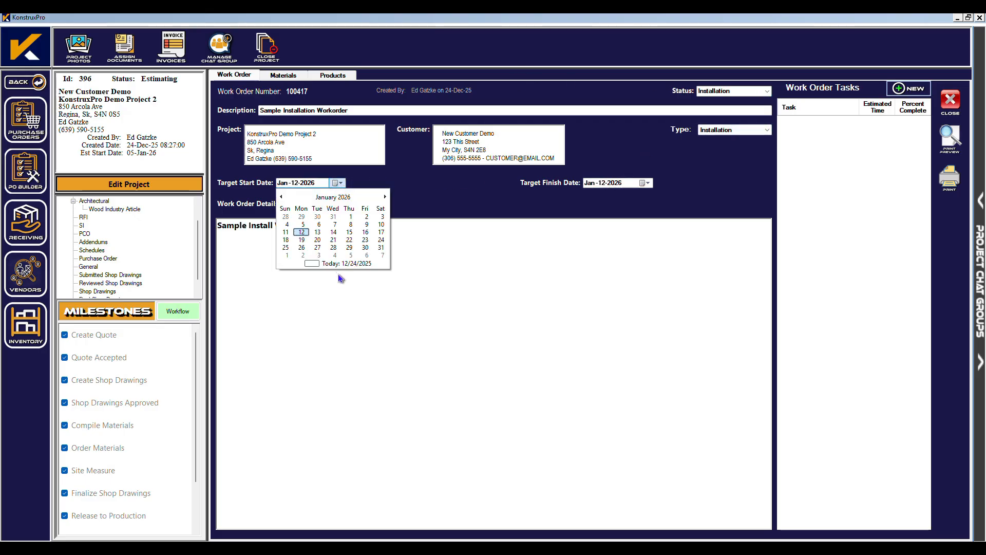
pyautogui.click(342, 261)
pyautogui.click(647, 183)
pyautogui.click(655, 264)
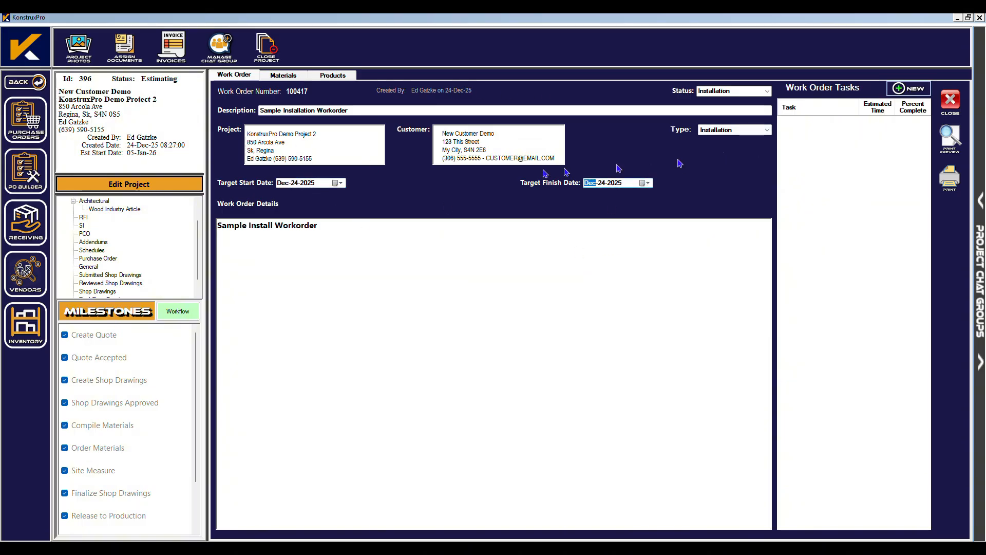
pyautogui.click(339, 183)
pyautogui.click(382, 198)
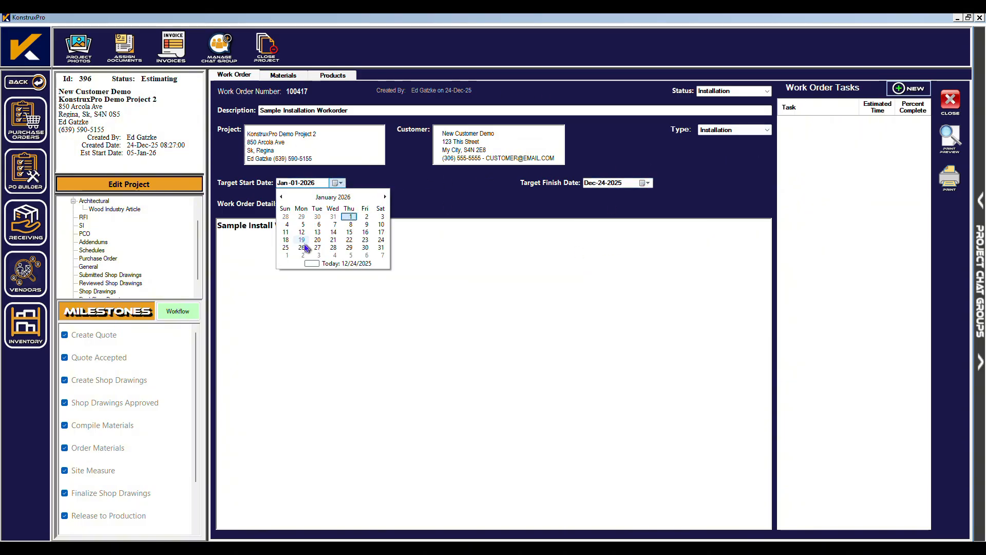
pyautogui.click(305, 233)
pyautogui.click(647, 183)
pyautogui.click(610, 252)
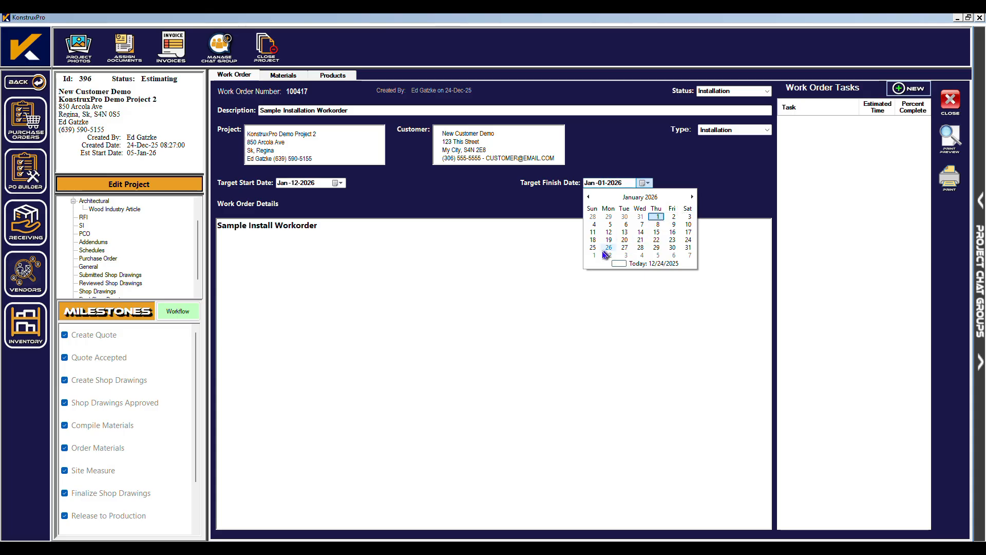
pyautogui.click(610, 232)
# Add a 6-hour Installation task, set status to Installation, and close the work order.
pyautogui.rightClick(820, 151)
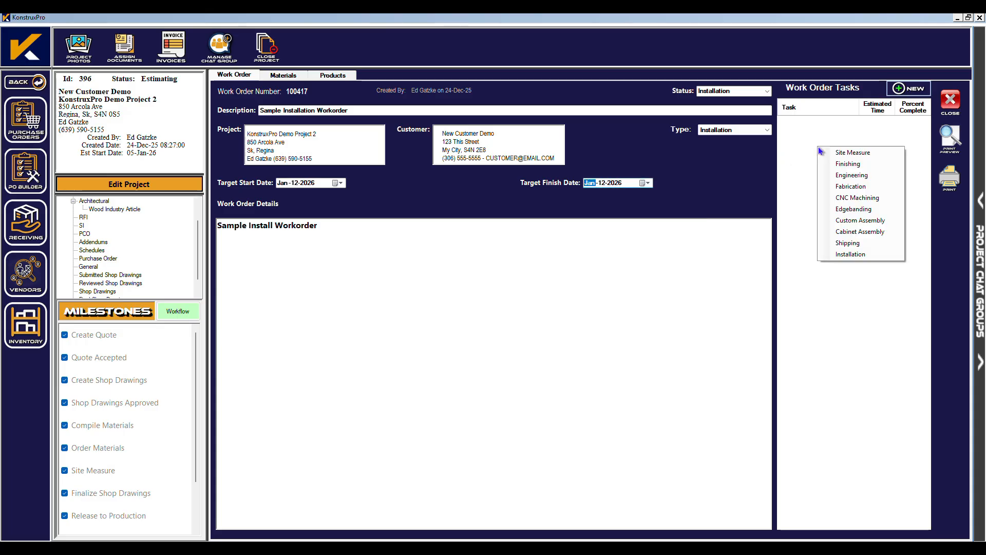
pyautogui.click(843, 254)
pyautogui.click(917, 174)
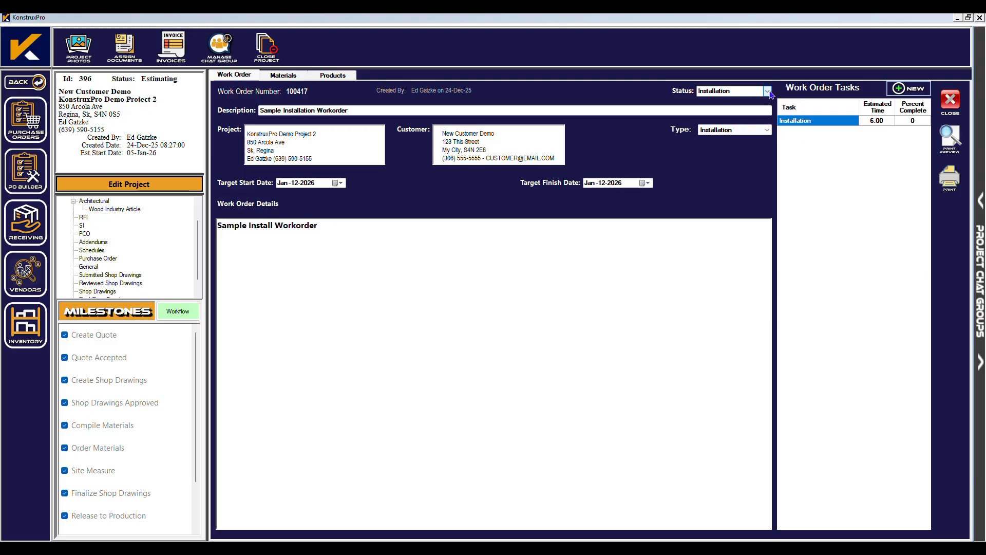
pyautogui.click(767, 91)
pyautogui.click(717, 138)
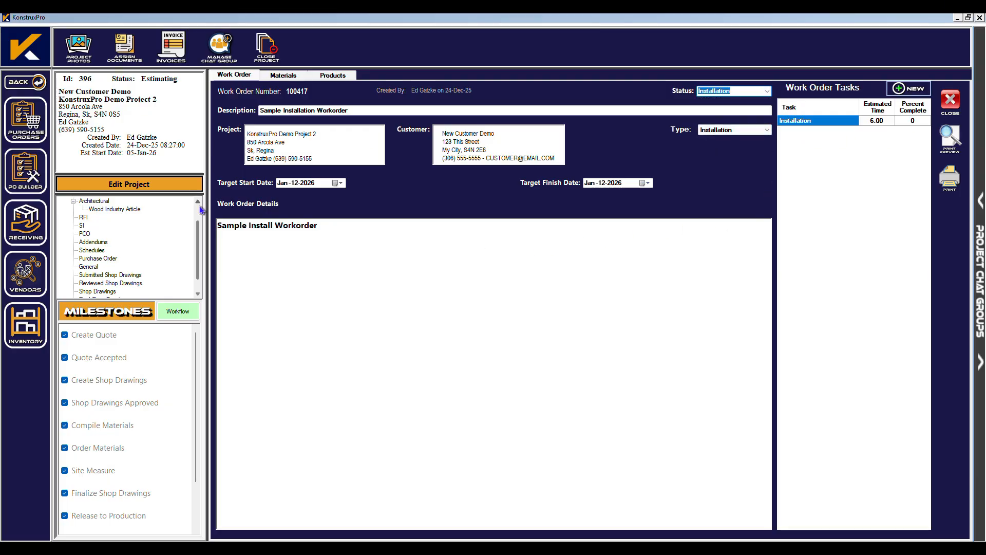
pyautogui.click(950, 100)
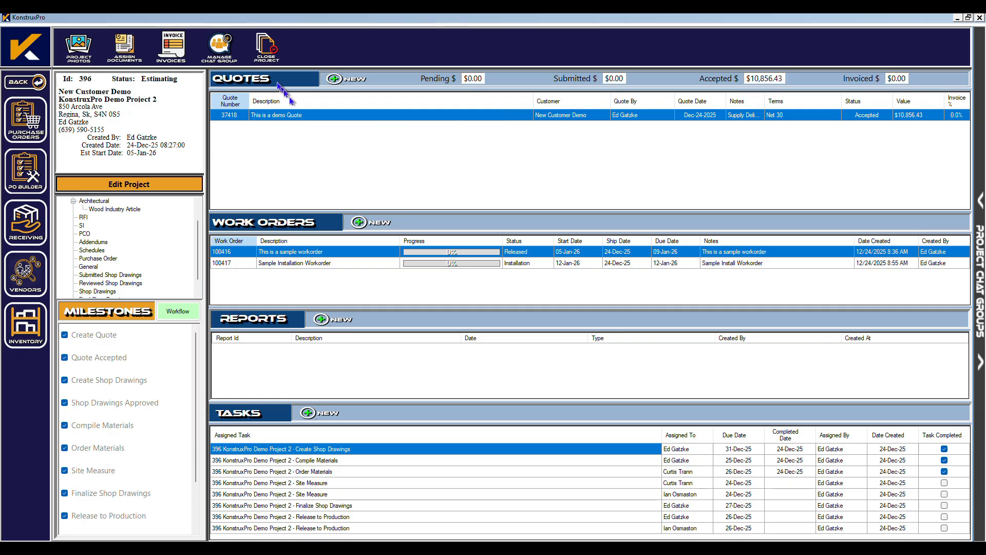
# Start a new entry in Employee Scheduling and move its calendar to January 2026.
pyautogui.click(25, 82)
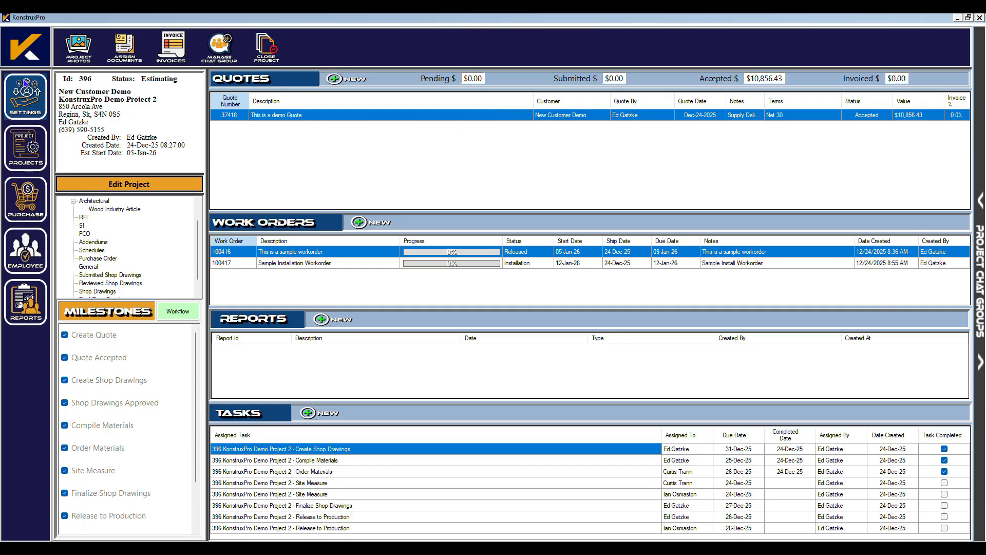
pyautogui.click(17, 262)
pyautogui.click(24, 133)
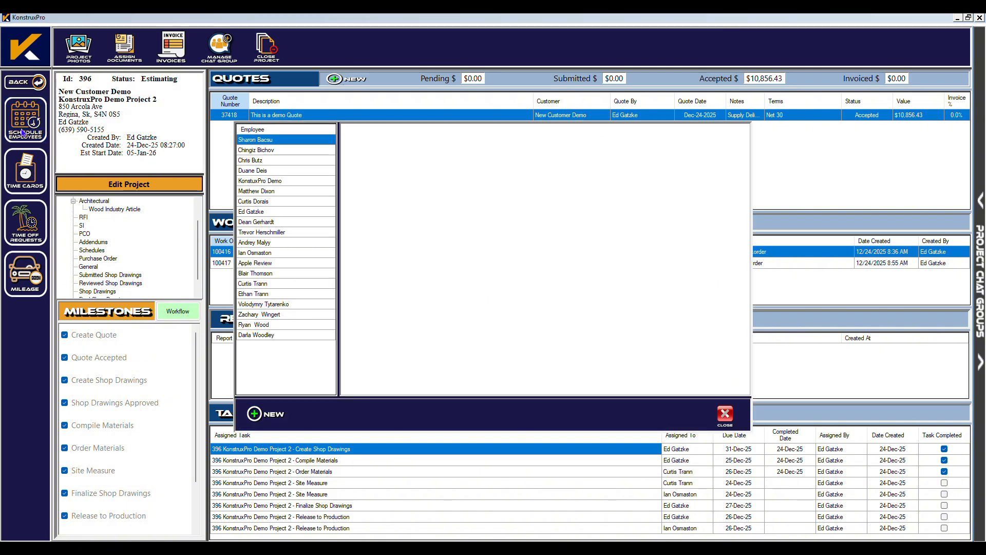
pyautogui.click(259, 415)
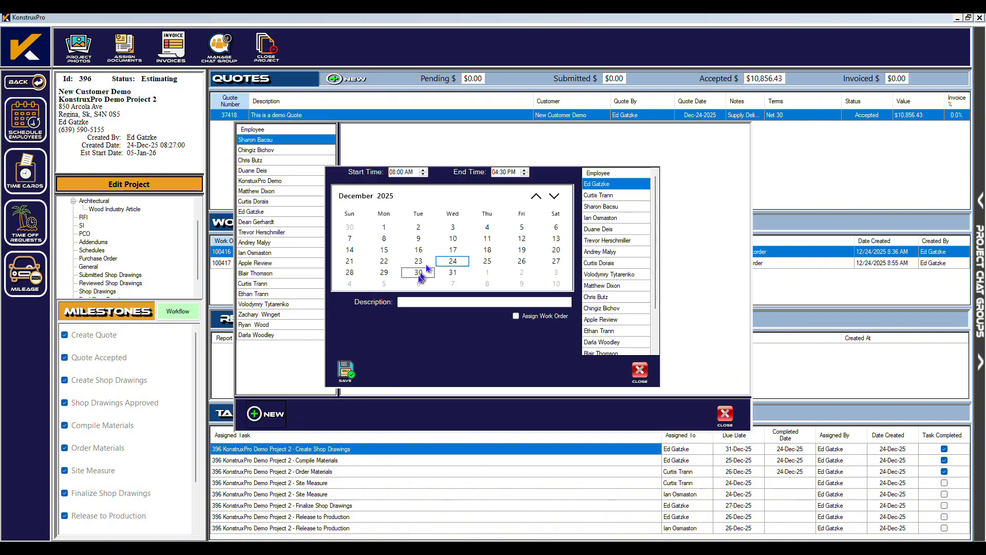
pyautogui.click(553, 200)
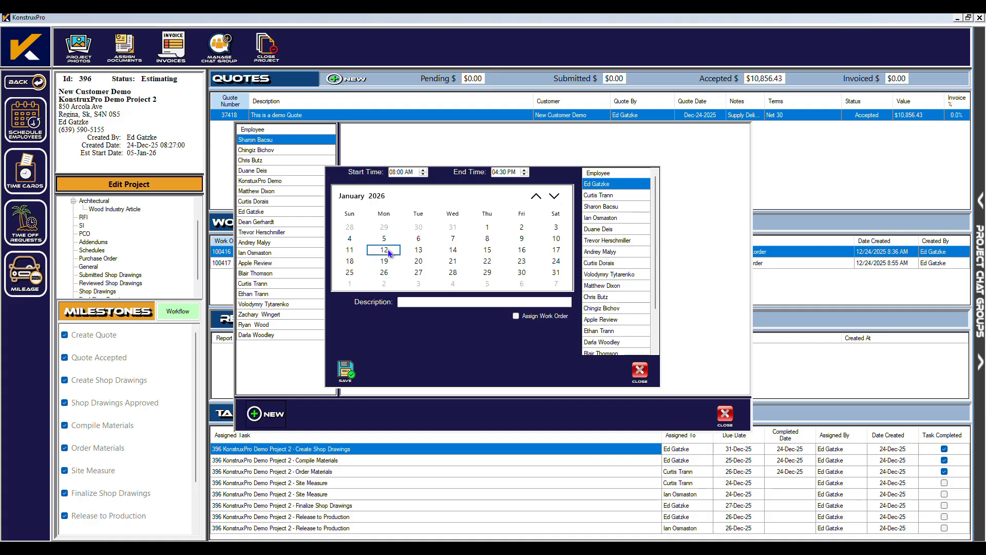
# Link the booking to KonstruxPro Demo Project 2's Sample Installation Workorder.
pyautogui.click(530, 317)
pyautogui.click(431, 302)
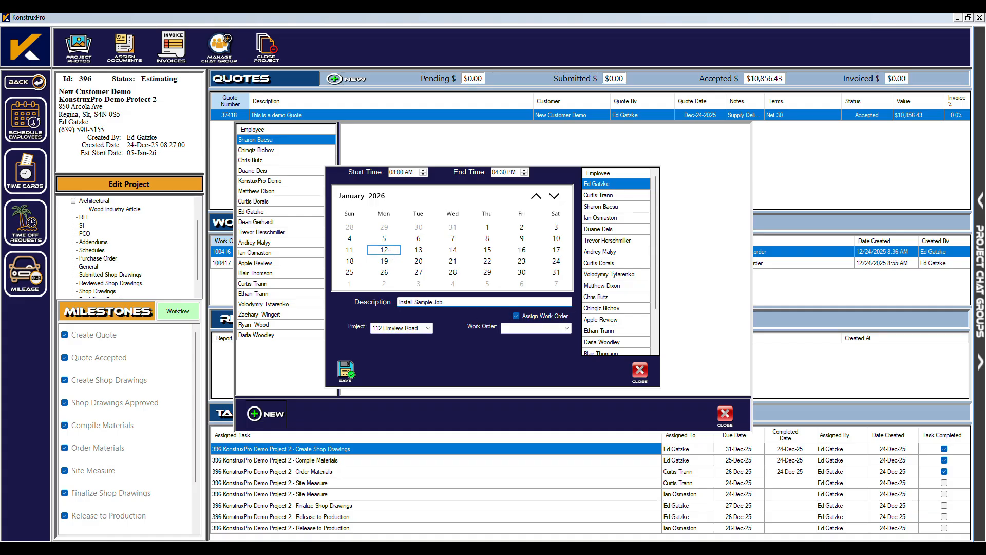
pyautogui.click(427, 328)
pyautogui.moveTo(429, 359); pyautogui.dragTo(428, 507)
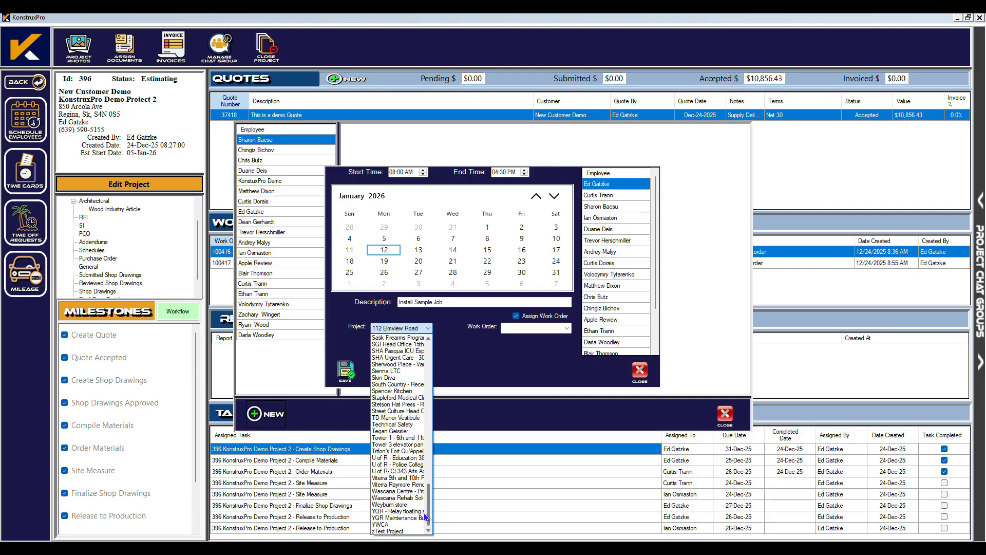
pyautogui.scroll(20, 399, 368)
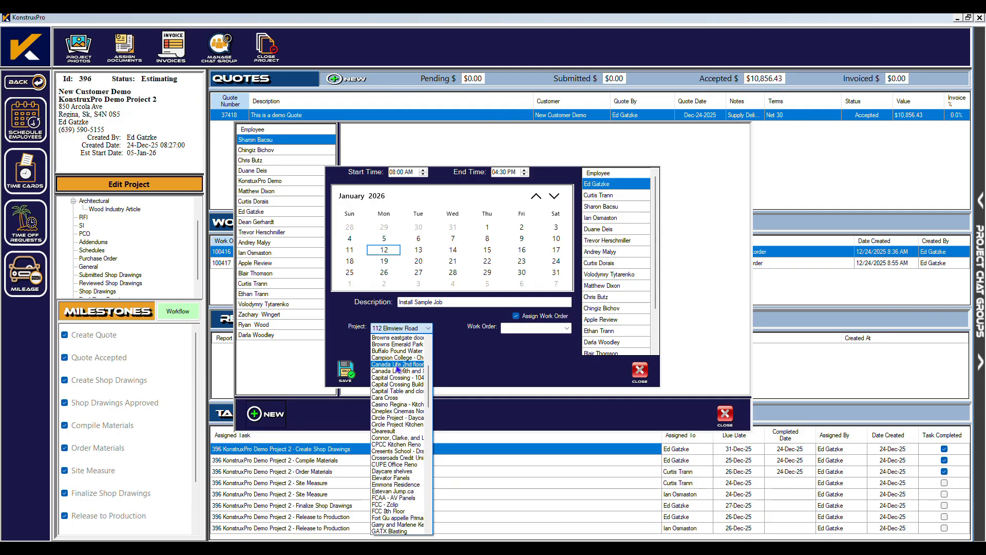
pyautogui.scroll(-10, 398, 391)
pyautogui.click(403, 493)
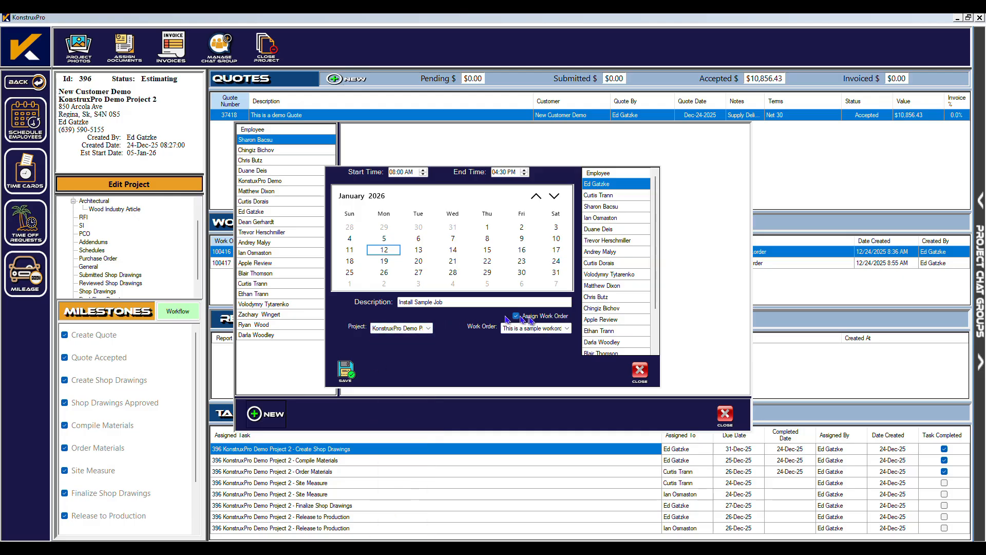
pyautogui.click(544, 328)
pyautogui.click(565, 341)
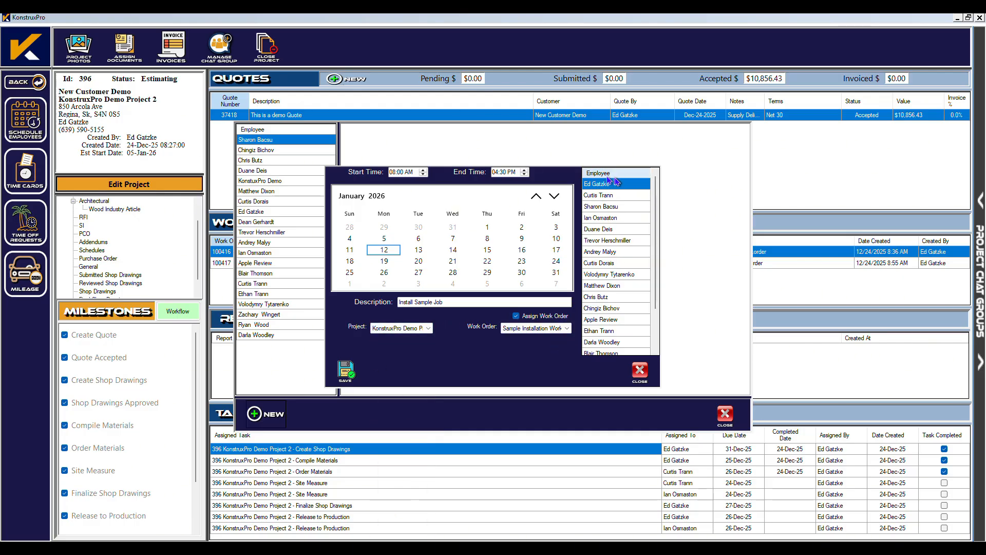
# Save the Install Sample Job for 1/12/2026, 8:00 AM–4:30 PM, and review the employee's tasks.
pyautogui.click(345, 369)
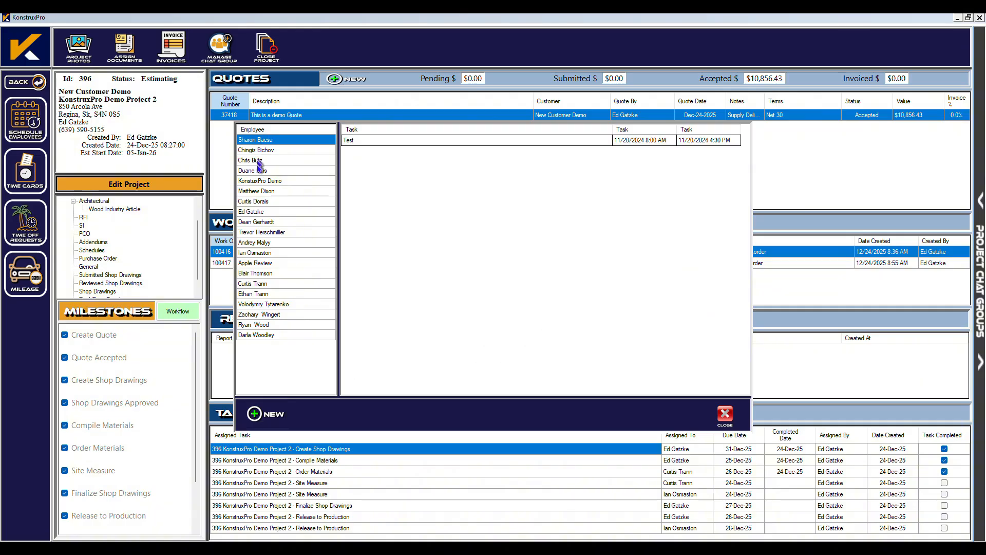
pyautogui.click(261, 212)
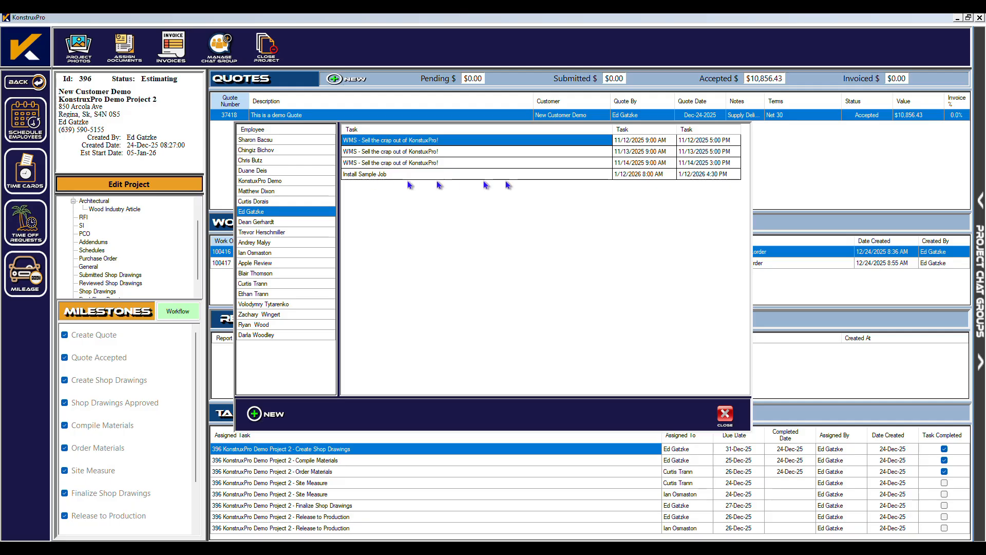
pyautogui.click(725, 414)
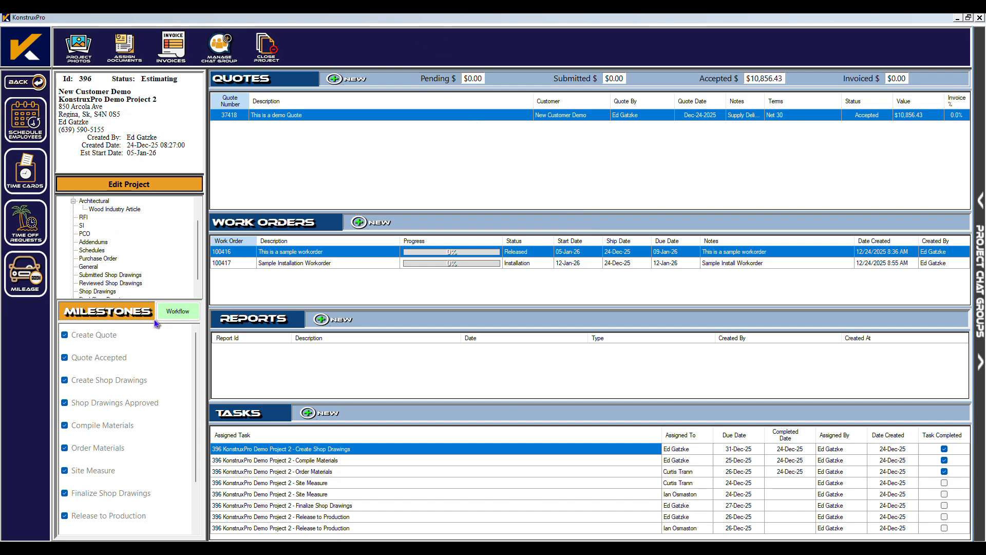
# Reopen project 396 and set work order 100416 to Completed.
pyautogui.click(266, 47)
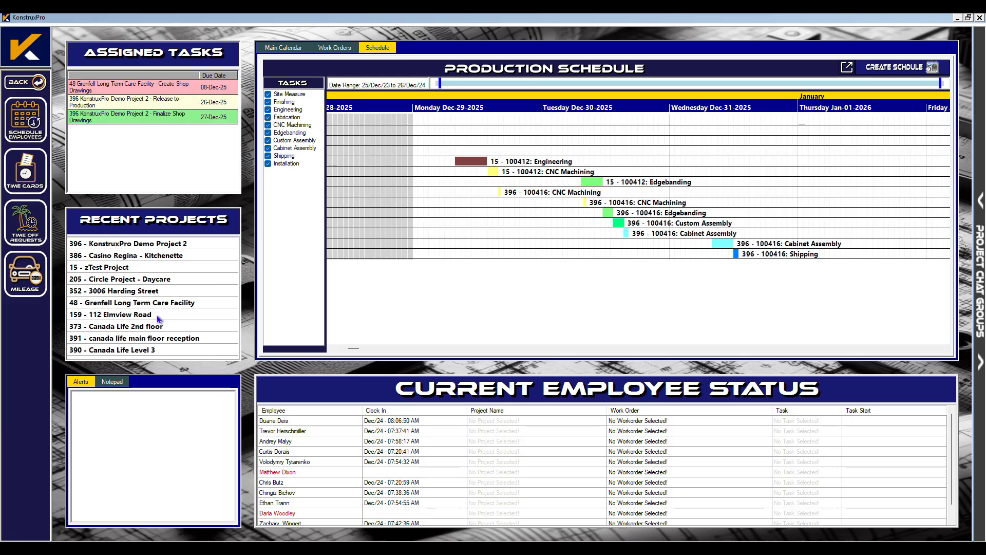
pyautogui.click(129, 246)
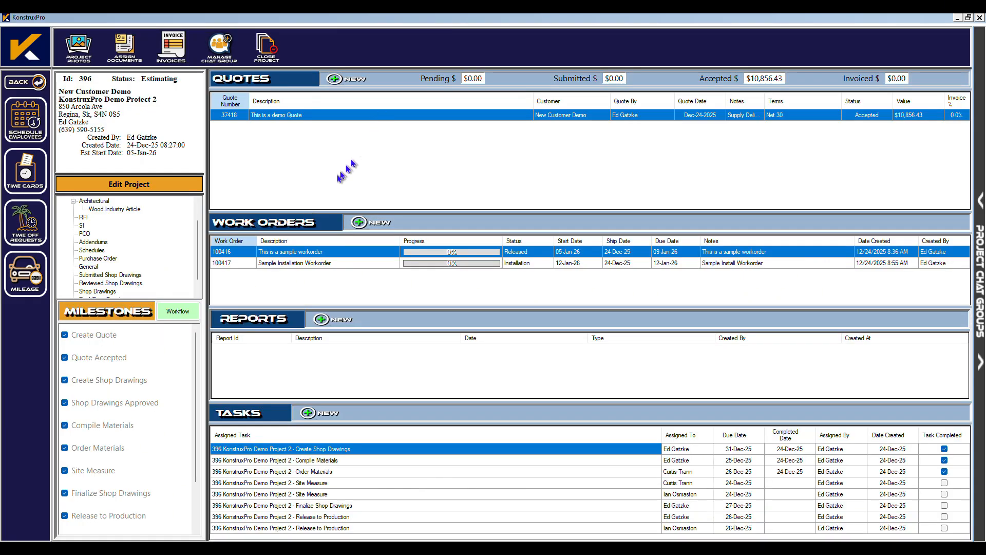
pyautogui.doubleClick(242, 254)
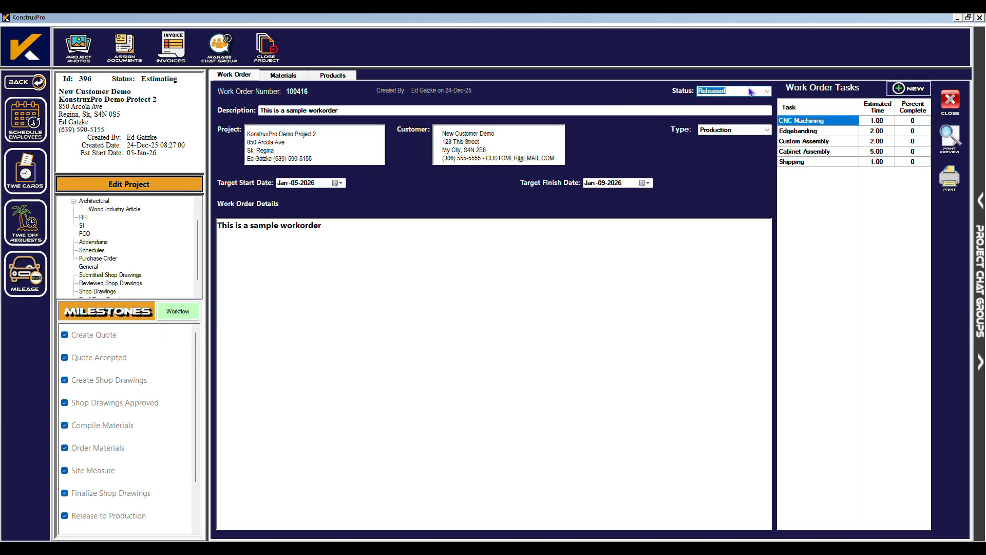
pyautogui.click(730, 90)
pyautogui.click(726, 144)
pyautogui.click(950, 100)
# Set work order 100417 to Completed.
pyautogui.doubleClick(300, 263)
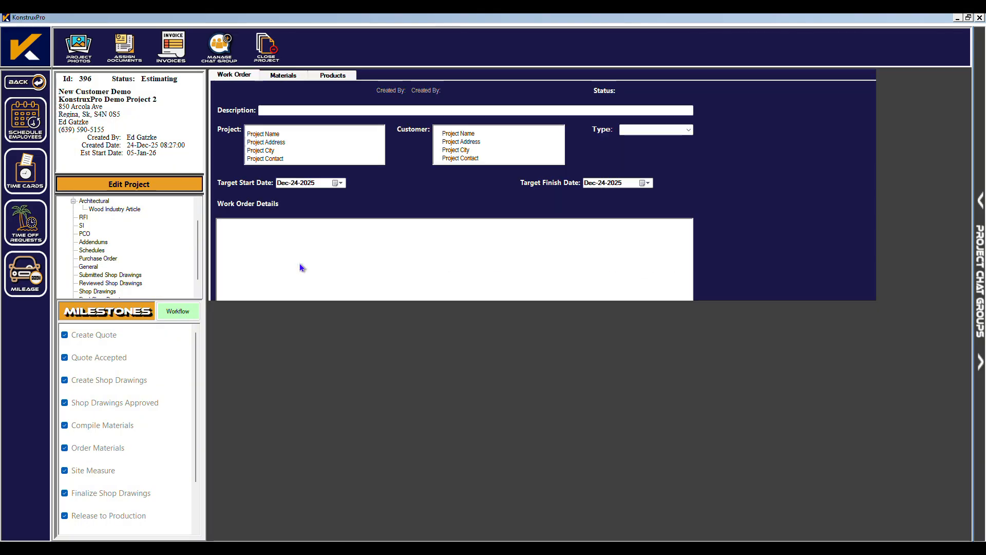
pyautogui.click(762, 91)
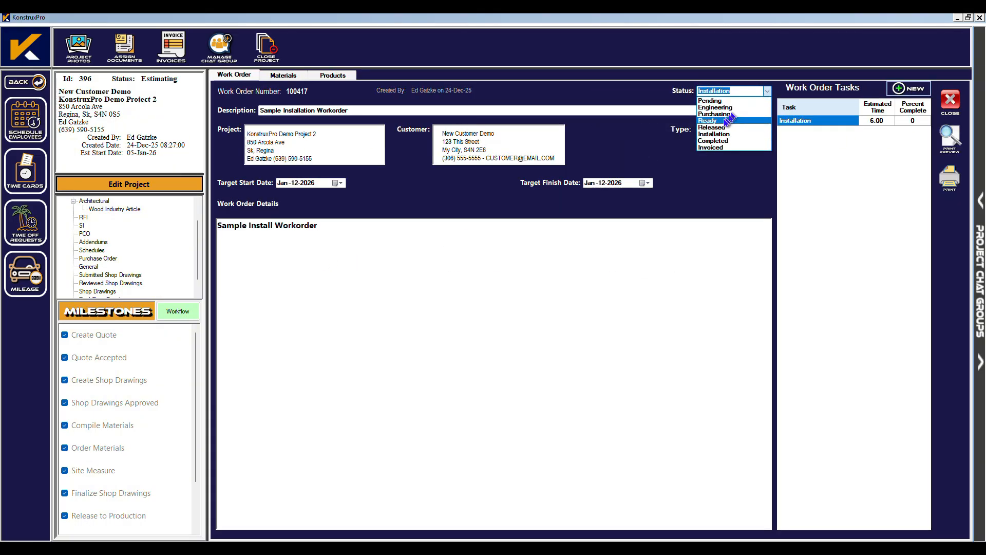
pyautogui.click(718, 144)
pyautogui.click(950, 100)
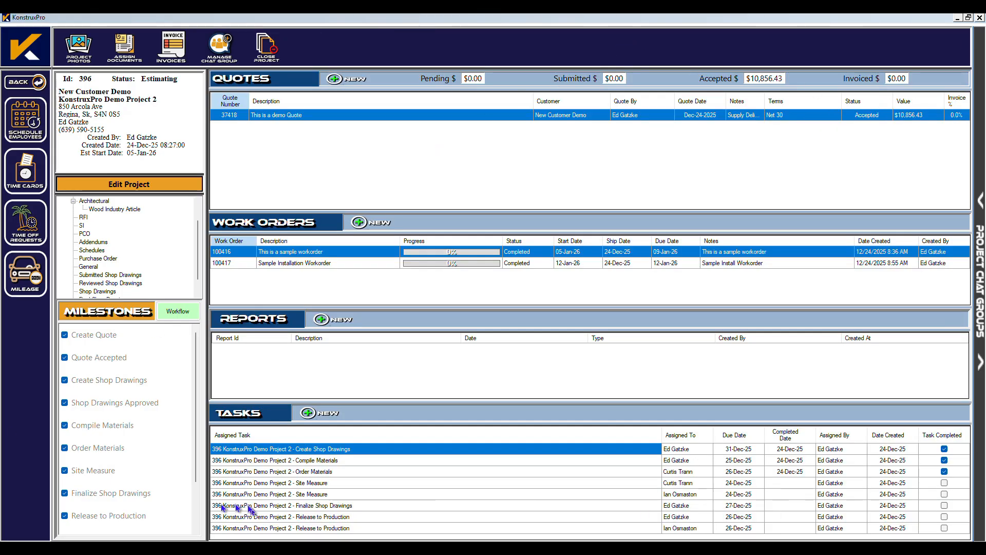
# Tick Trigger Invoice and create an invoice from quote 37418's island and Pantry without Pullout lines.
pyautogui.scroll(-2, 86, 488)
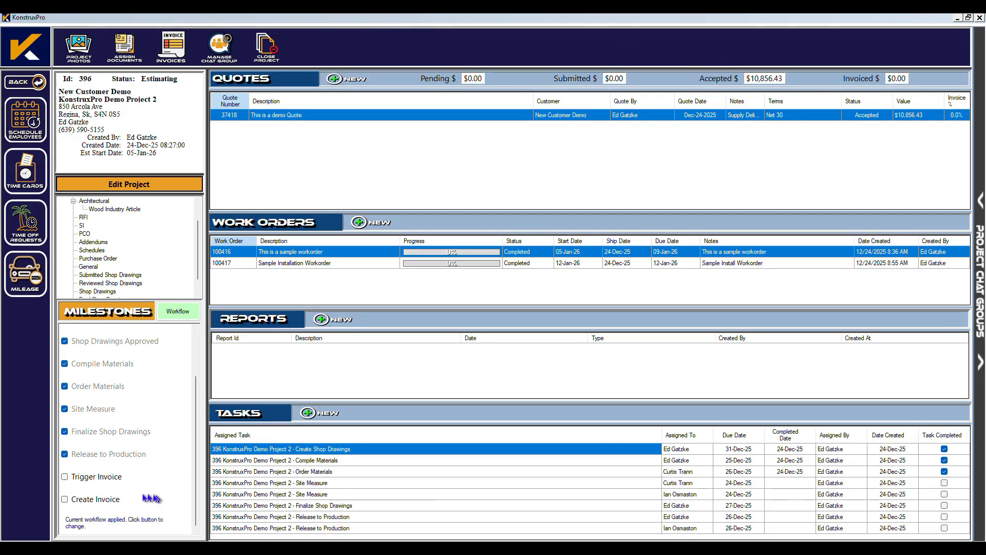
pyautogui.click(72, 478)
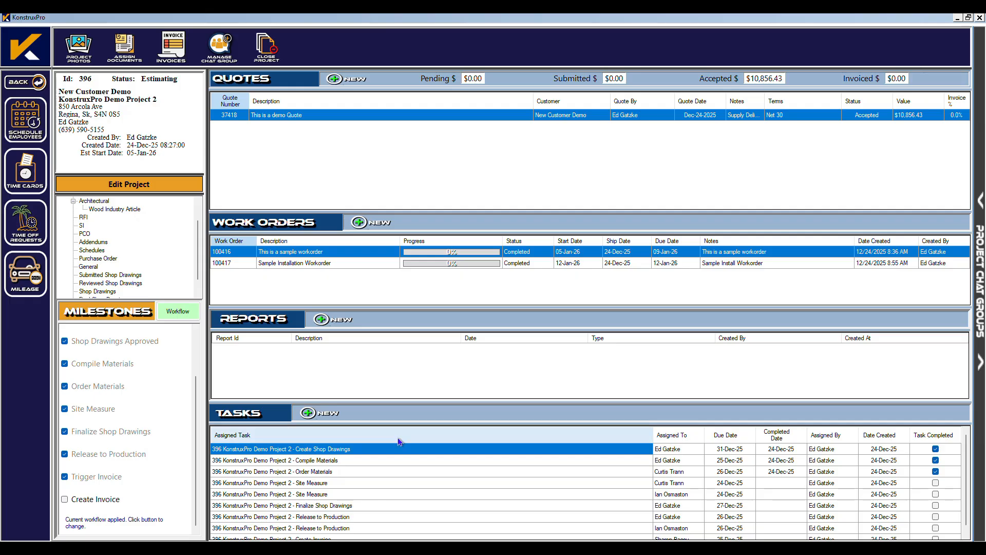
pyautogui.doubleClick(237, 116)
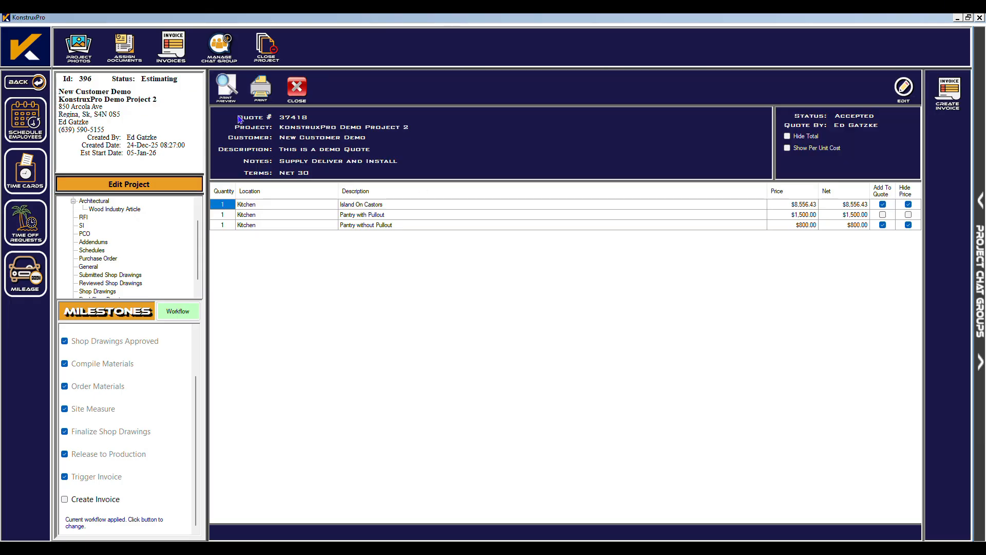
pyautogui.click(953, 95)
pyautogui.click(716, 154)
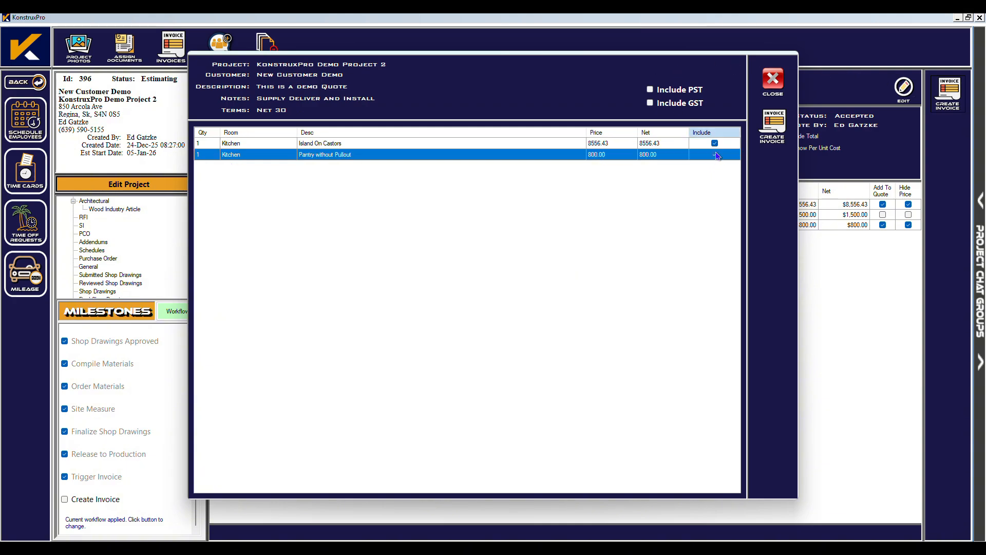
pyautogui.click(774, 126)
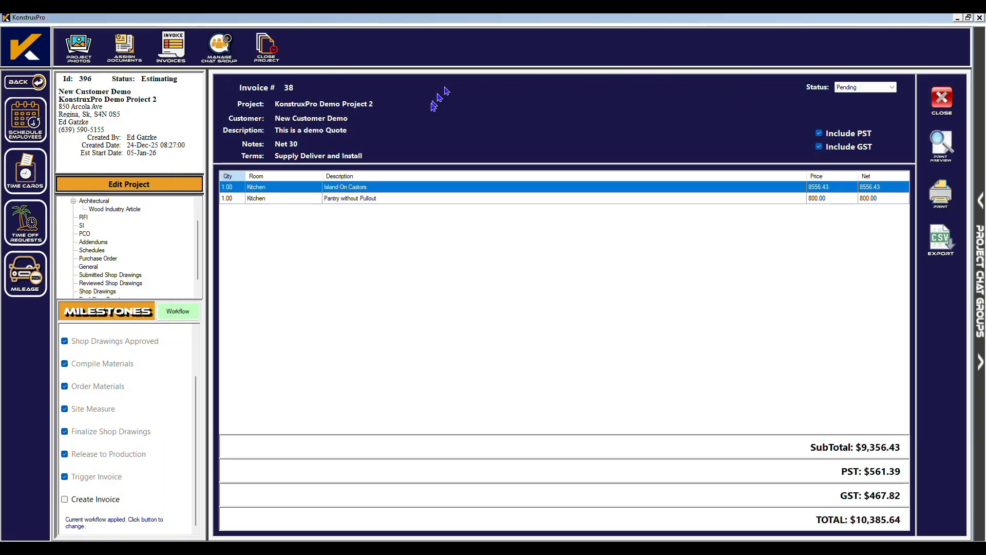
# Set Invoice #38 ($10,385.64) to Submitted, preview its printout, and close it.
pyautogui.click(894, 88)
pyautogui.click(868, 102)
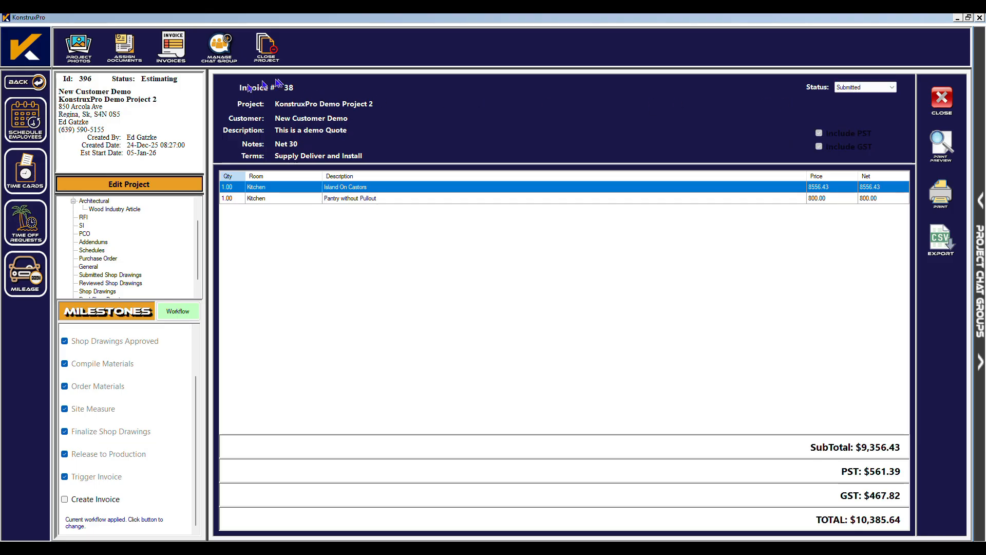
pyautogui.click(941, 145)
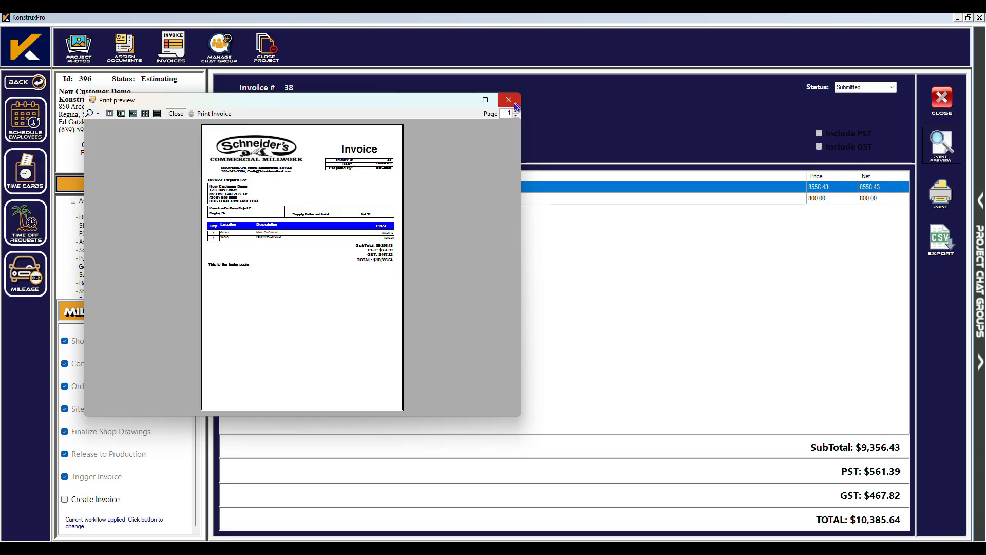
pyautogui.click(509, 101)
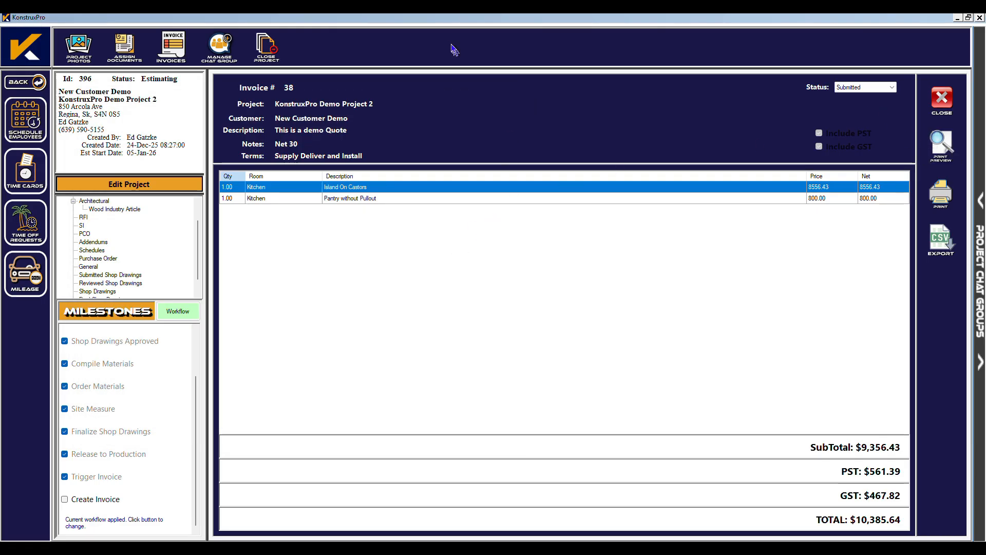
pyautogui.click(942, 102)
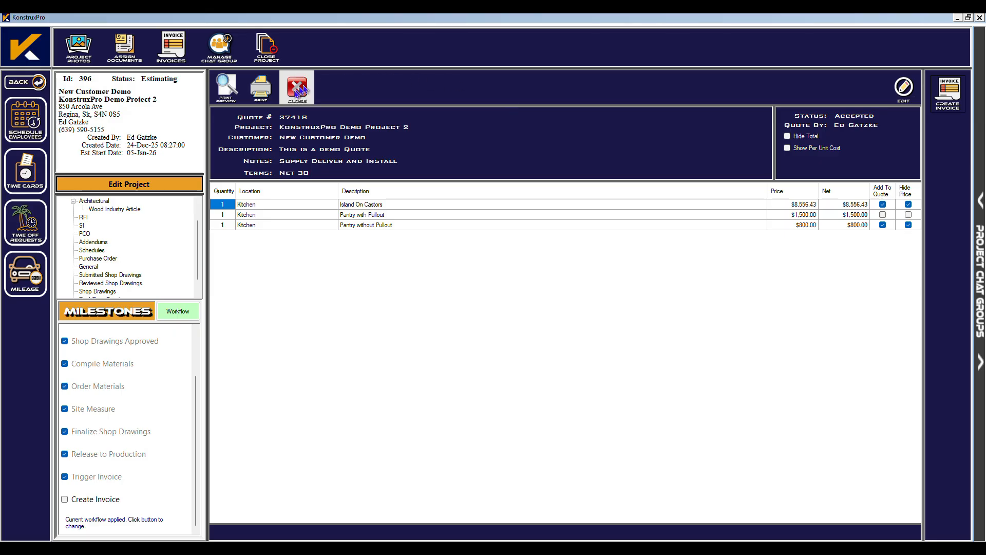
# Set quote 37418's status to Invoiced.
pyautogui.click(891, 89)
pyautogui.click(716, 121)
pyautogui.click(712, 157)
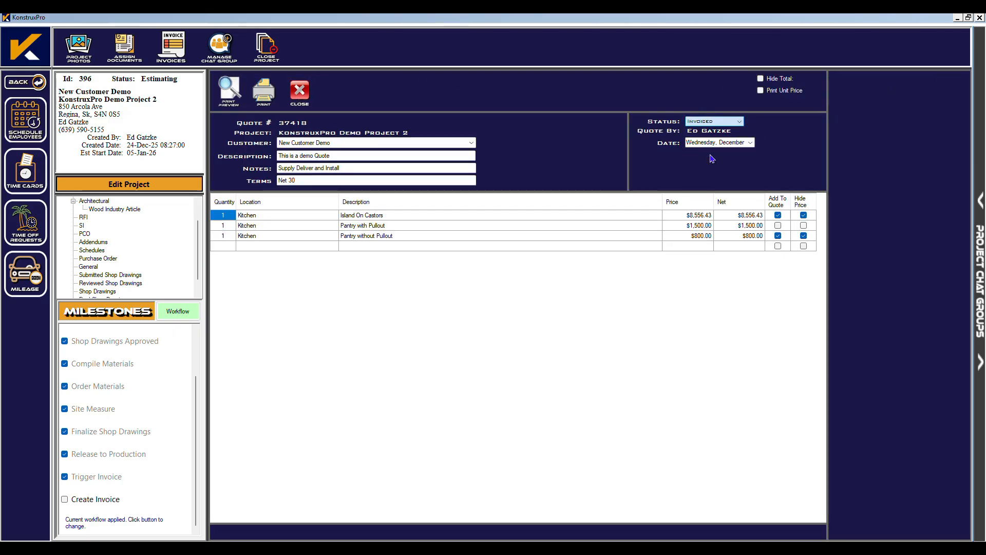
pyautogui.click(300, 93)
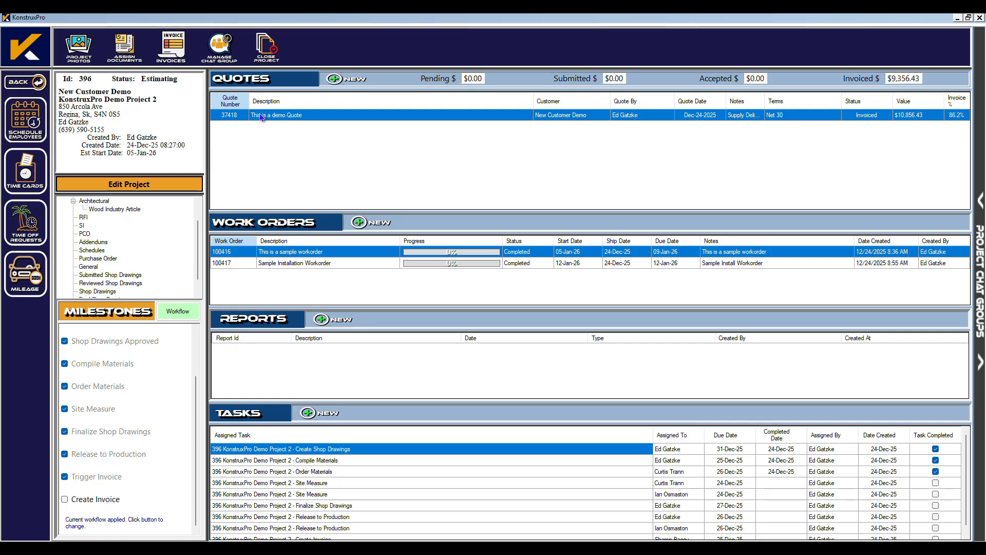
# Mark invoice 38 as Paid, tick the Create Invoice milestone, and close the project.
pyautogui.click(173, 52)
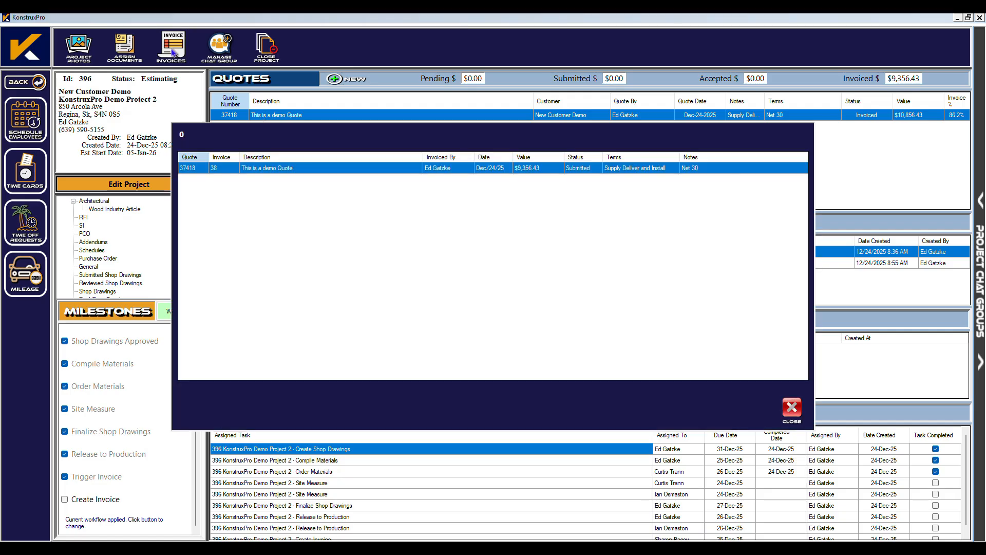
pyautogui.doubleClick(308, 170)
pyautogui.click(868, 87)
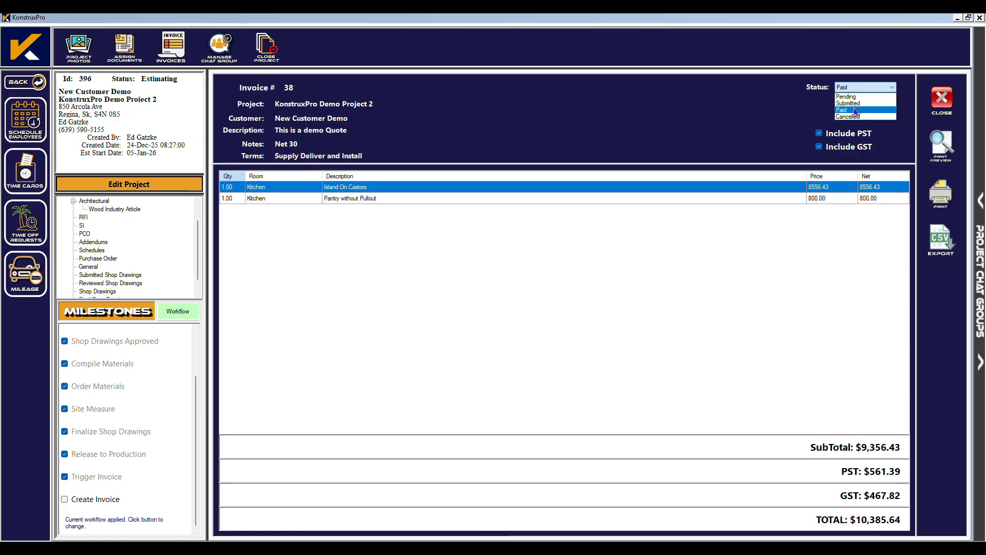
pyautogui.click(860, 110)
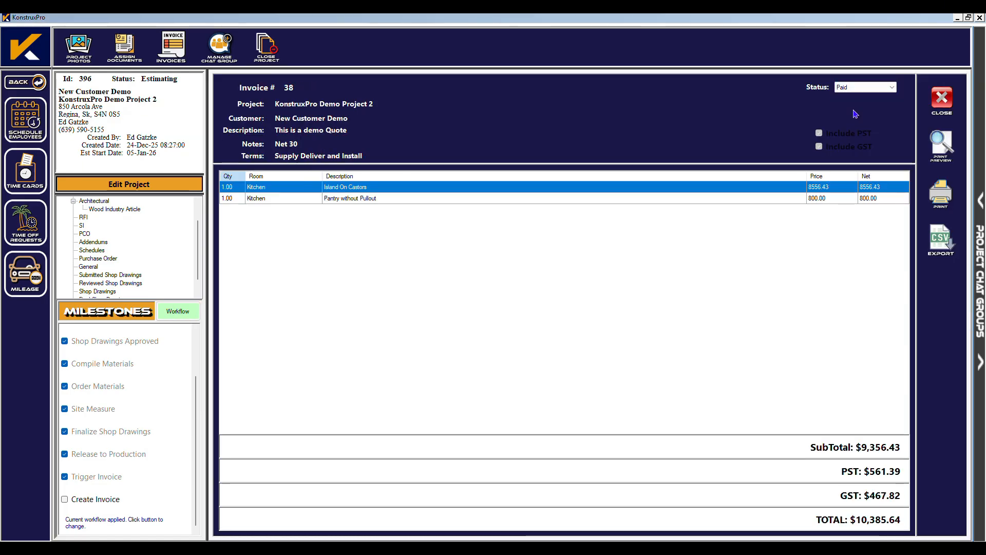
pyautogui.click(941, 101)
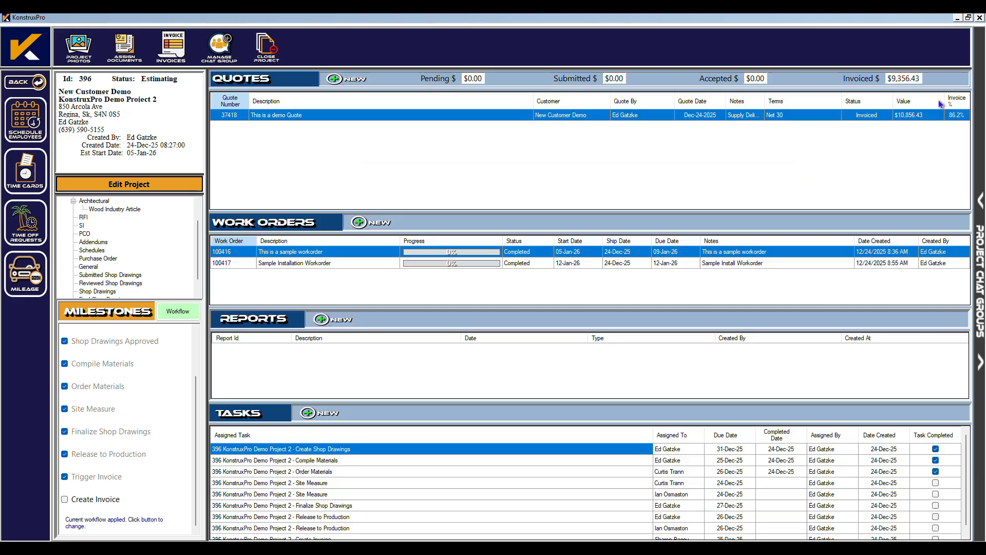
pyautogui.click(65, 499)
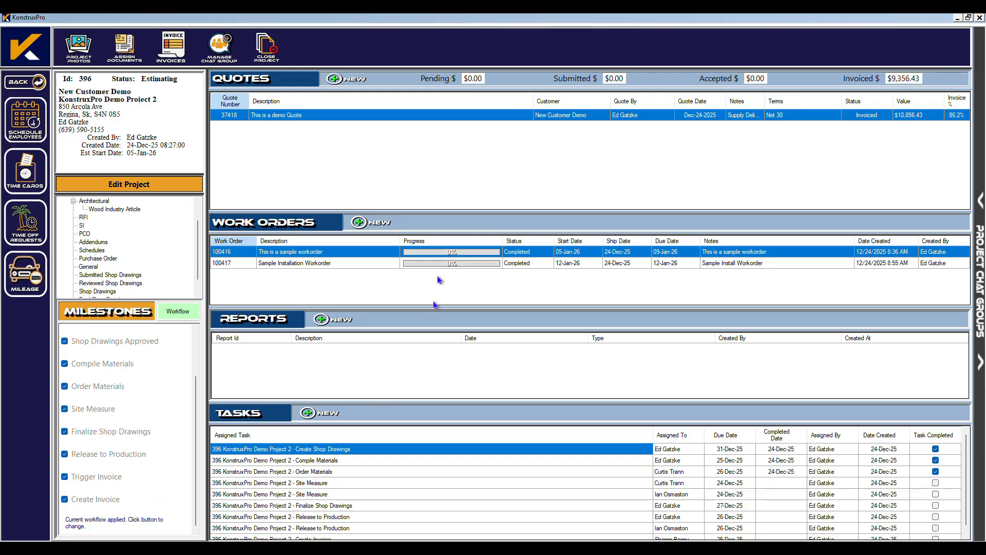
pyautogui.click(270, 48)
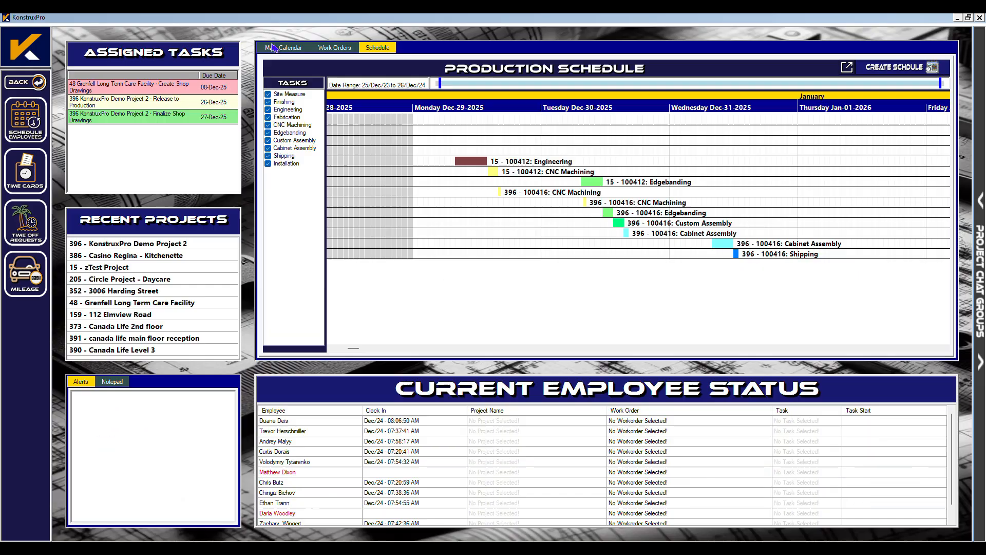